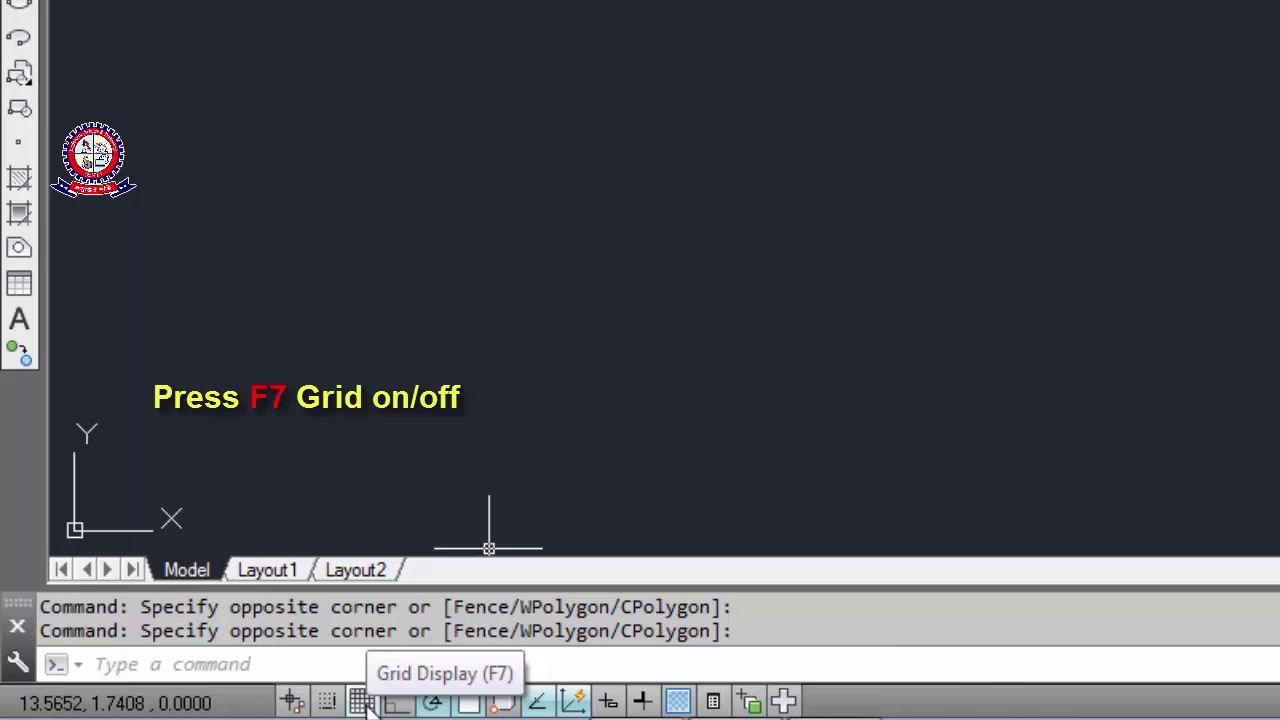
# Turn on the grid, erase the leftover selected objects, and start the LINE command.
pyautogui.click(362, 703)
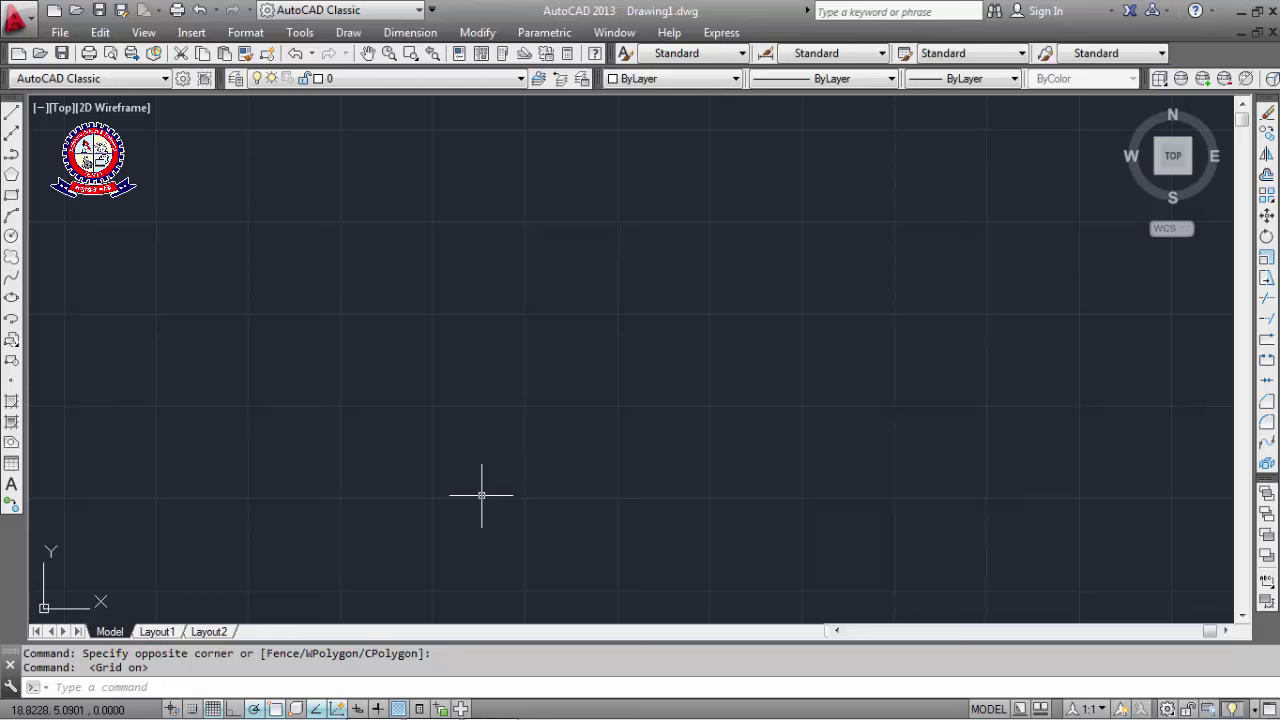
pyautogui.press('Delete')
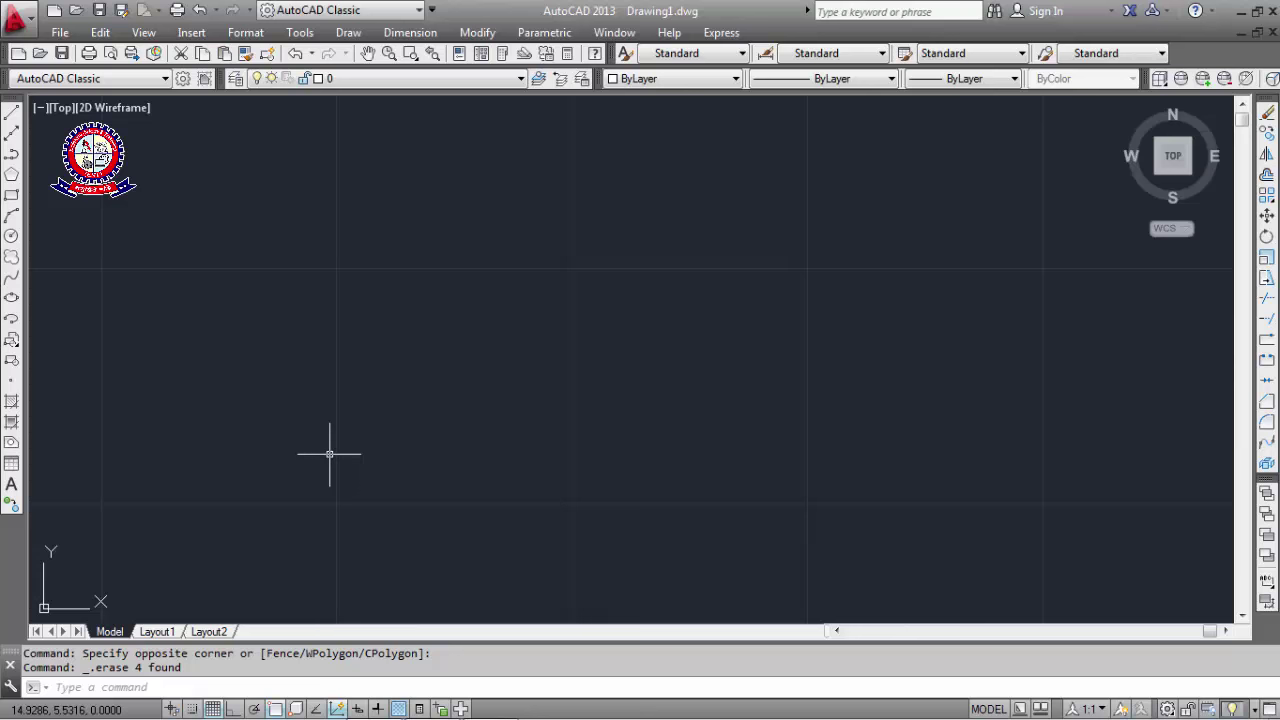
pyautogui.write('L')
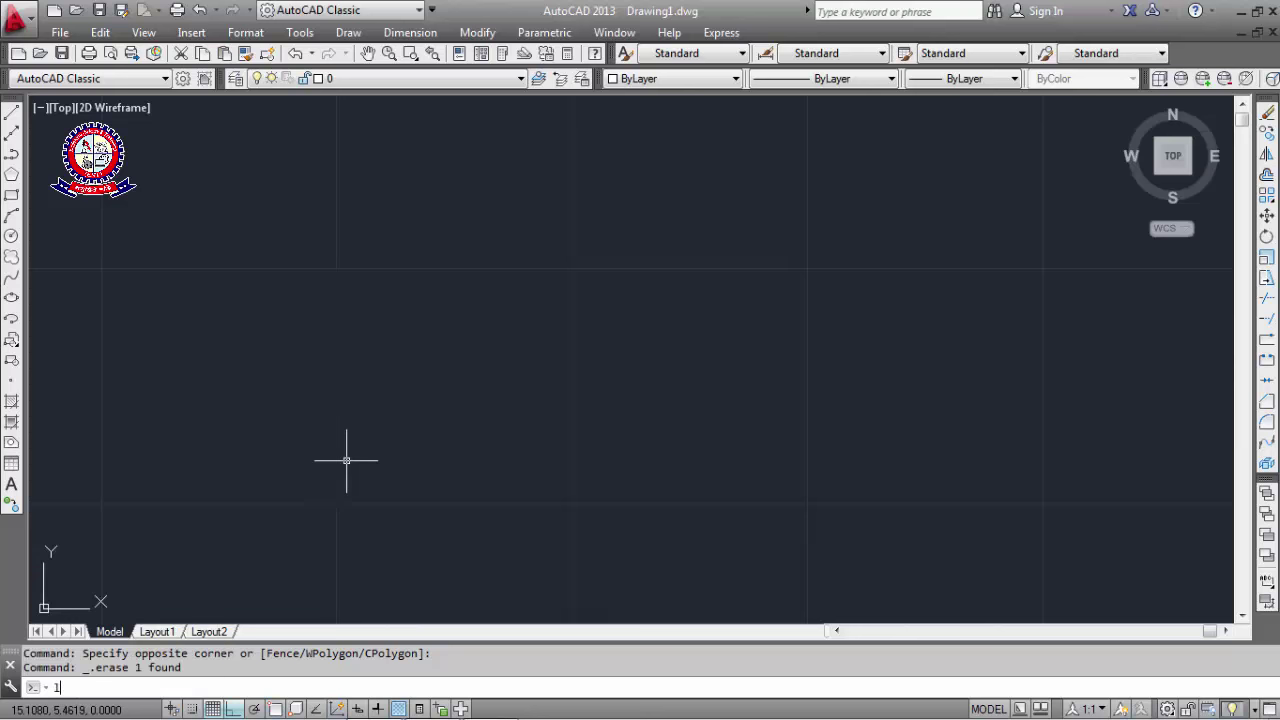
pyautogui.press('Return')
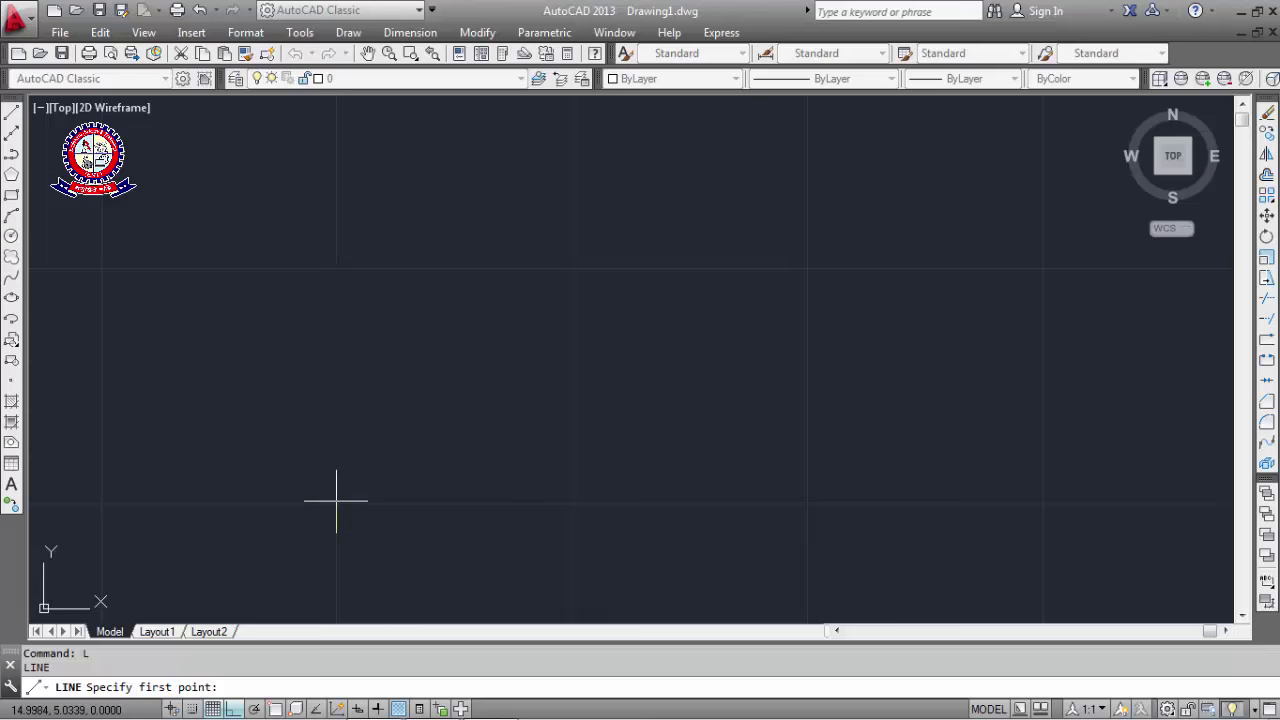
# Draw four connected horizontal and vertical lines outlining a square on the grid.
pyautogui.click(336, 500)
pyautogui.scroll(1, 340, 515)
pyautogui.scroll(1, 343, 525)
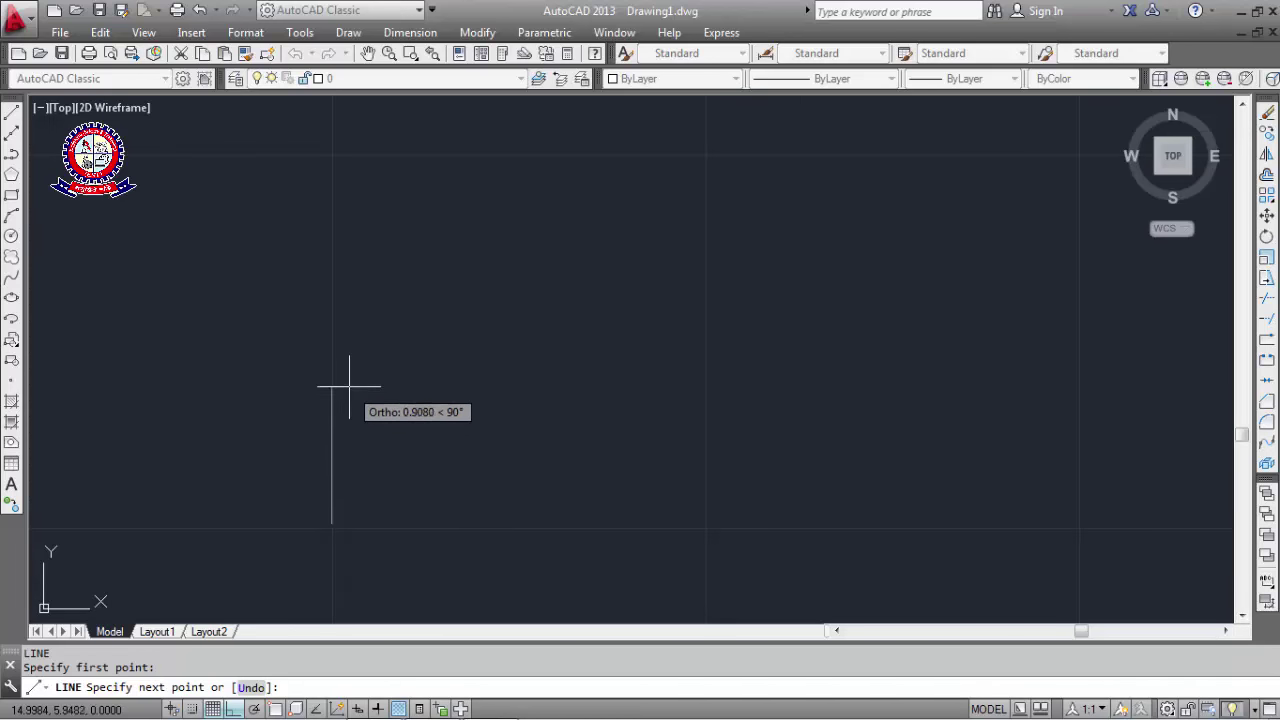
pyautogui.scroll(1, 343, 249)
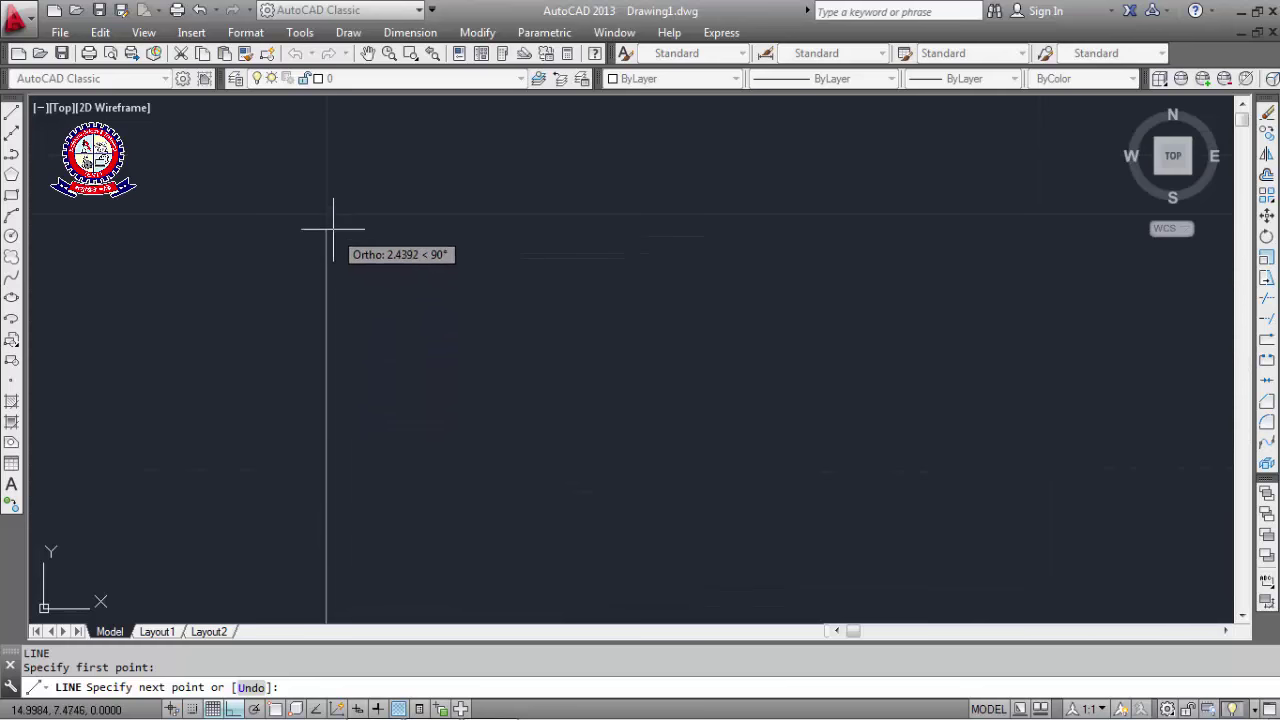
pyautogui.click(328, 213)
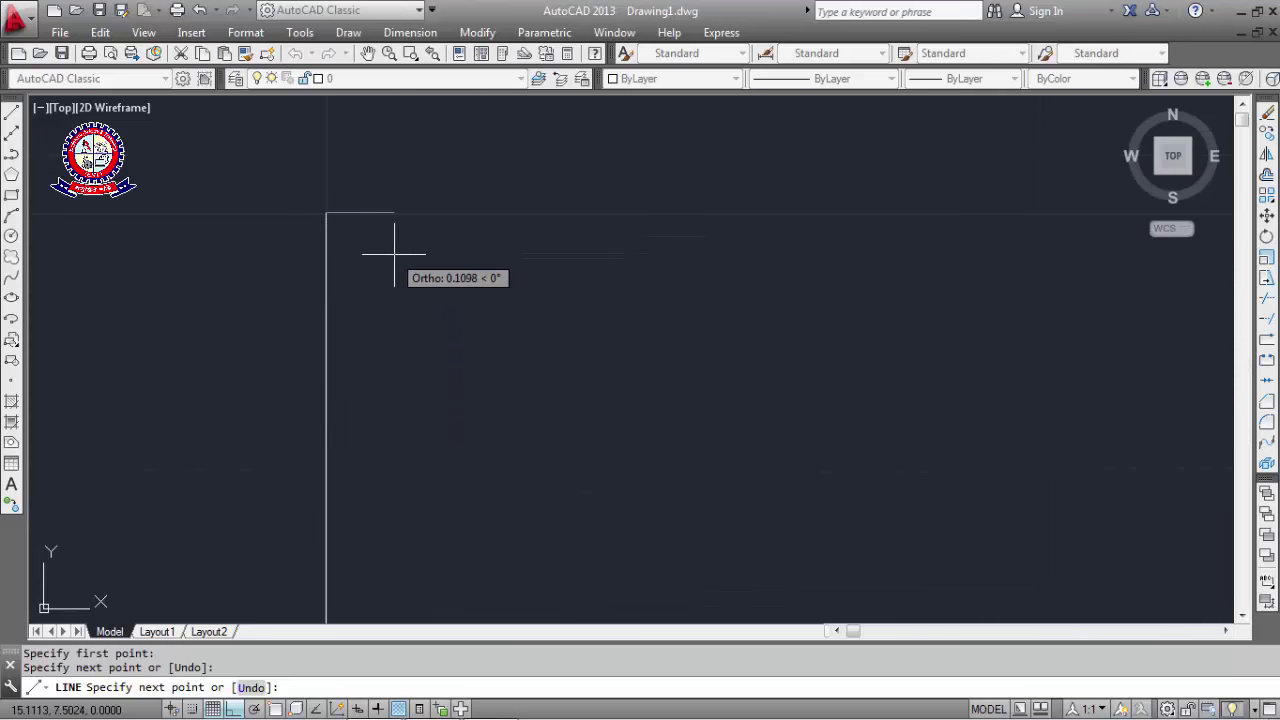
pyautogui.scroll(-6, 394, 254)
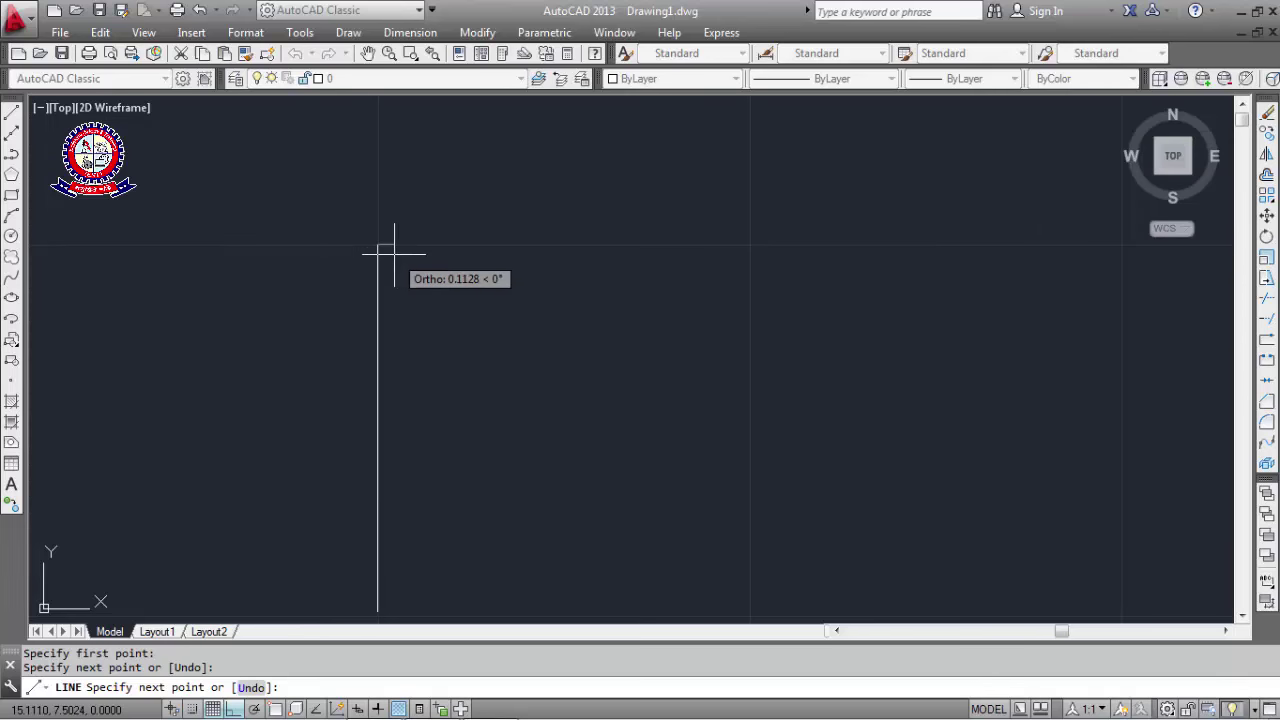
pyautogui.click(751, 244)
pyautogui.moveTo(737, 429); pyautogui.dragTo(626, 262, button='middle')
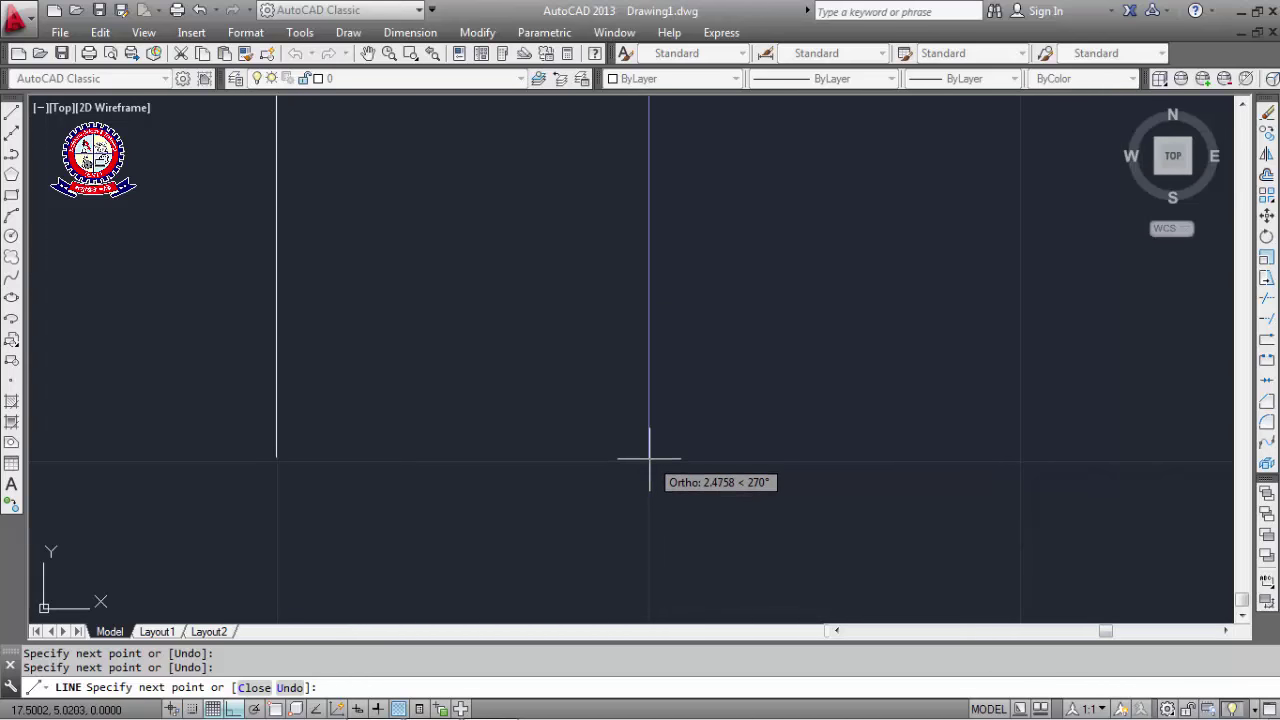
pyautogui.click(649, 461)
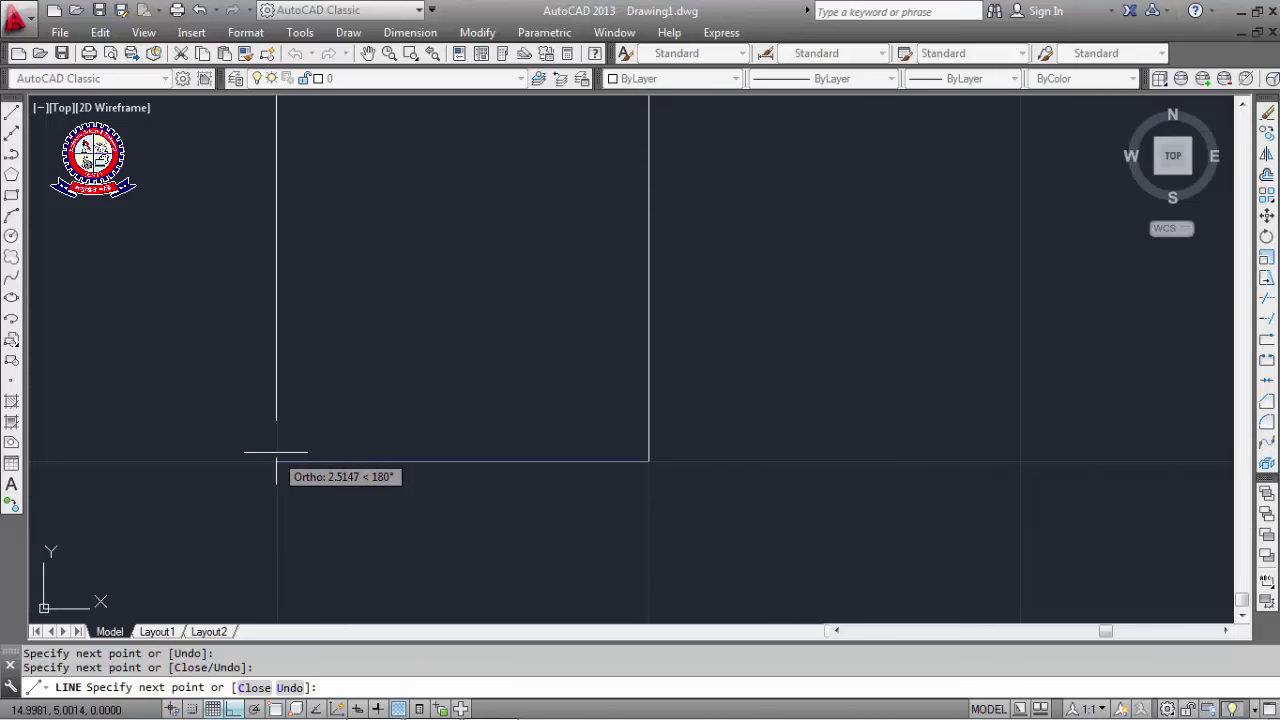
pyautogui.click(276, 453)
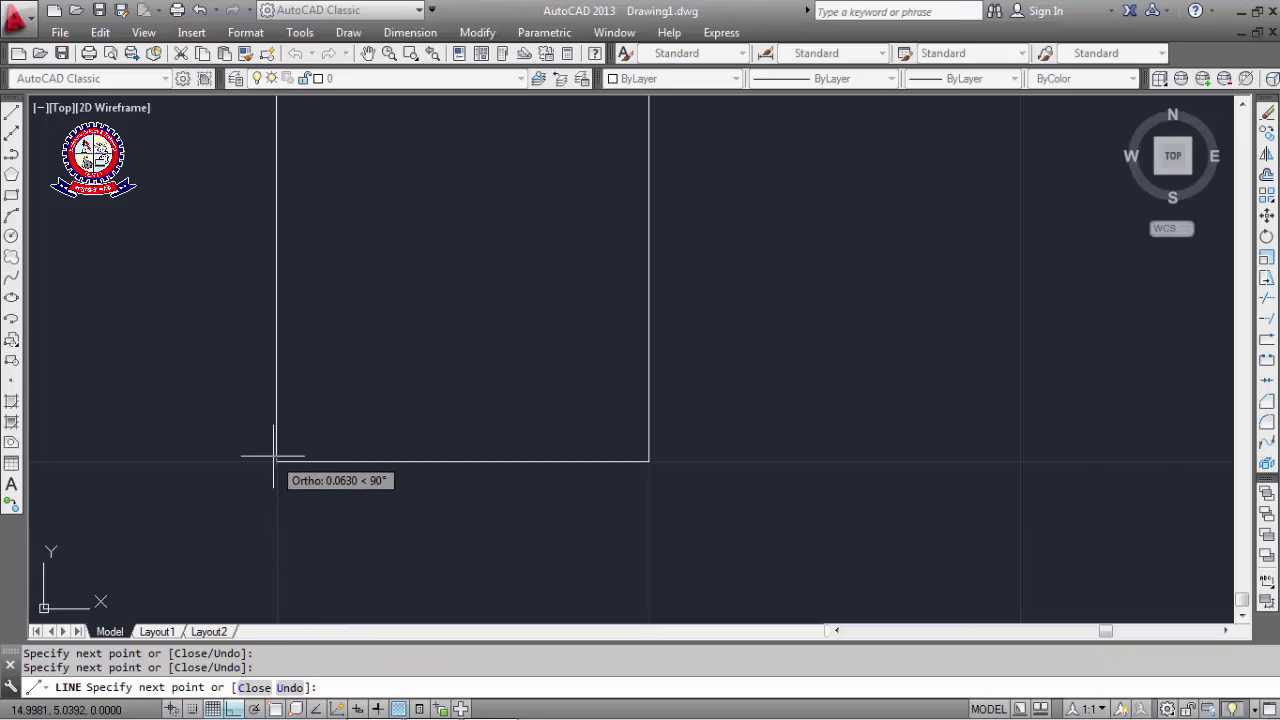
pyautogui.press('Escape')
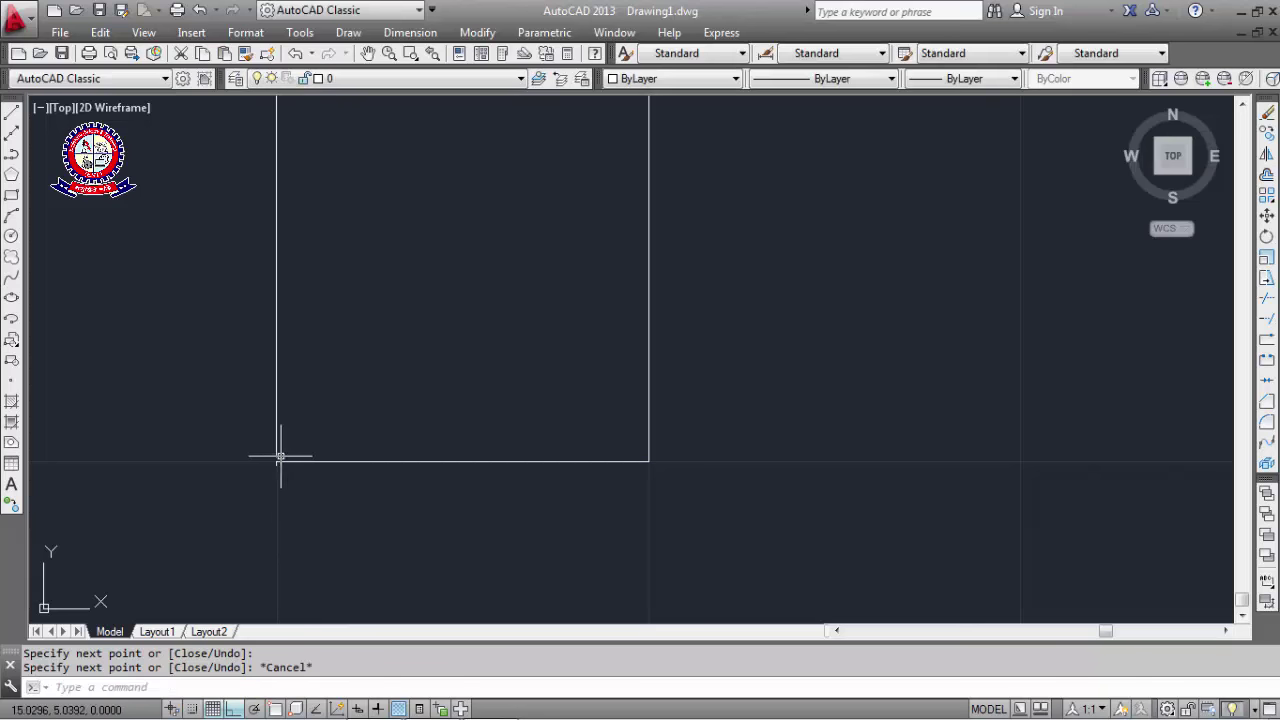
# Window-select the short stray segment at the bottom-left corner and delete it.
pyautogui.scroll(2, 230, 482)
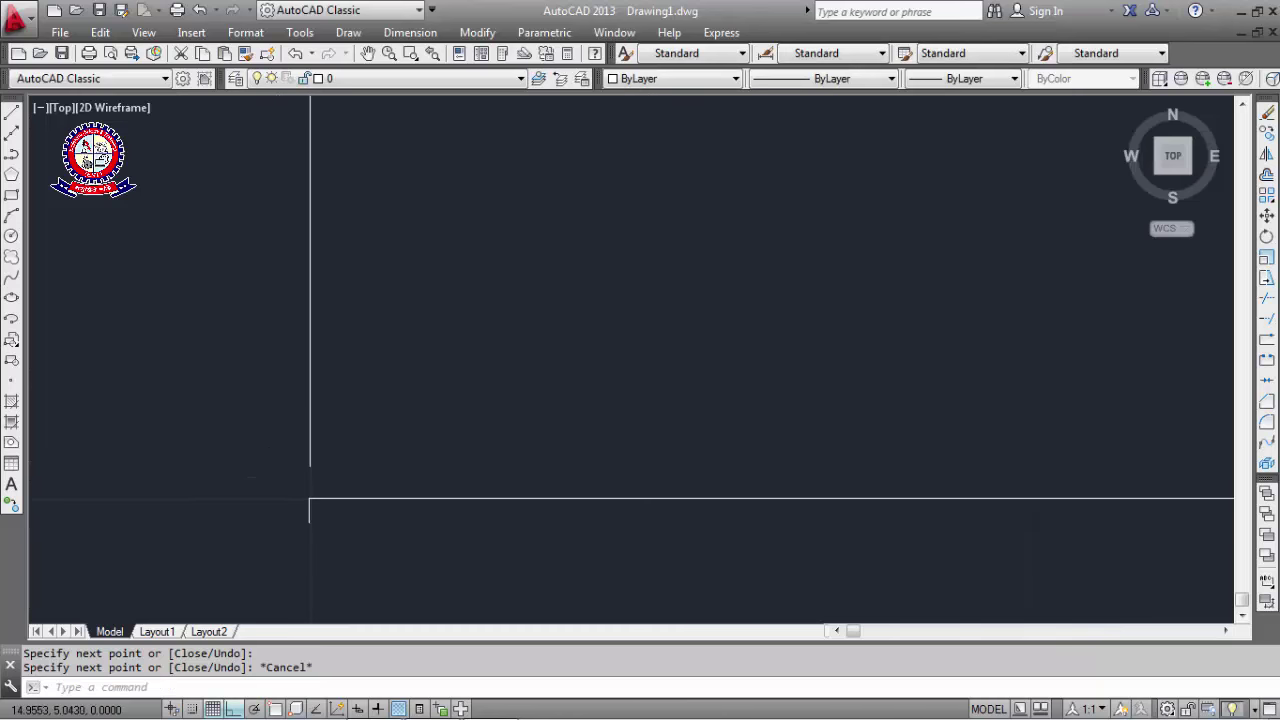
pyautogui.click(305, 517)
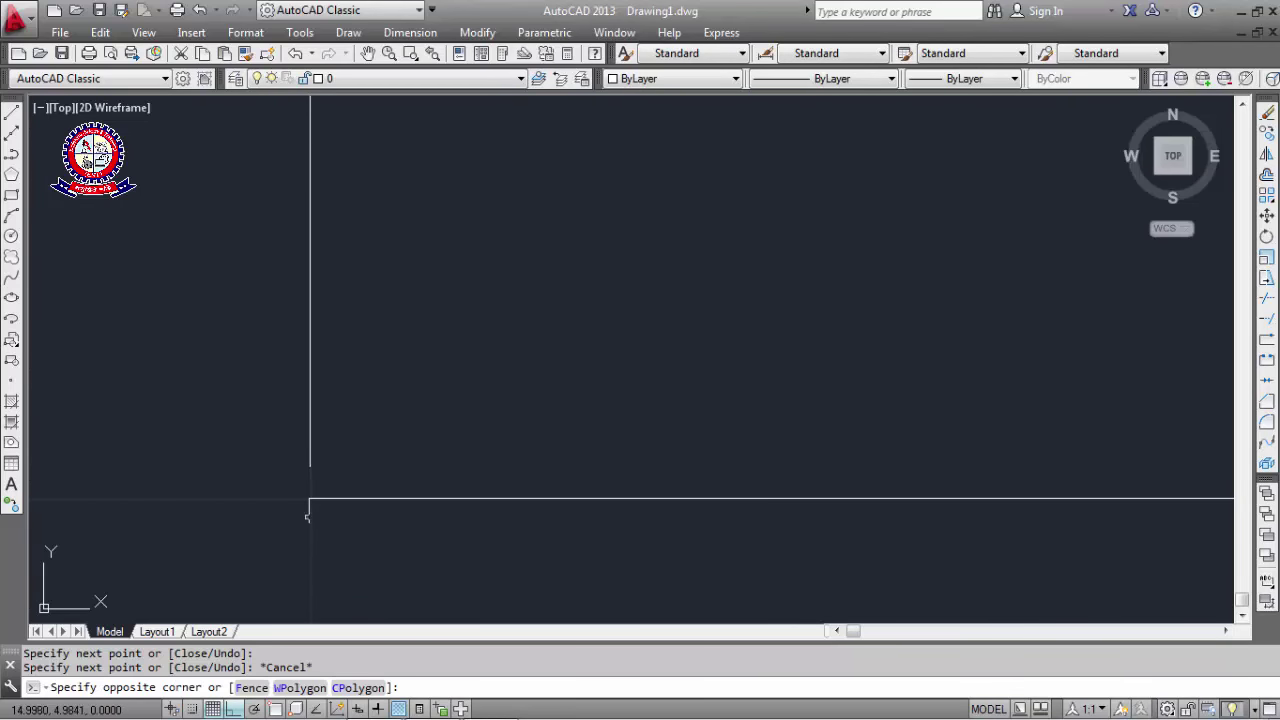
pyautogui.click(338, 530)
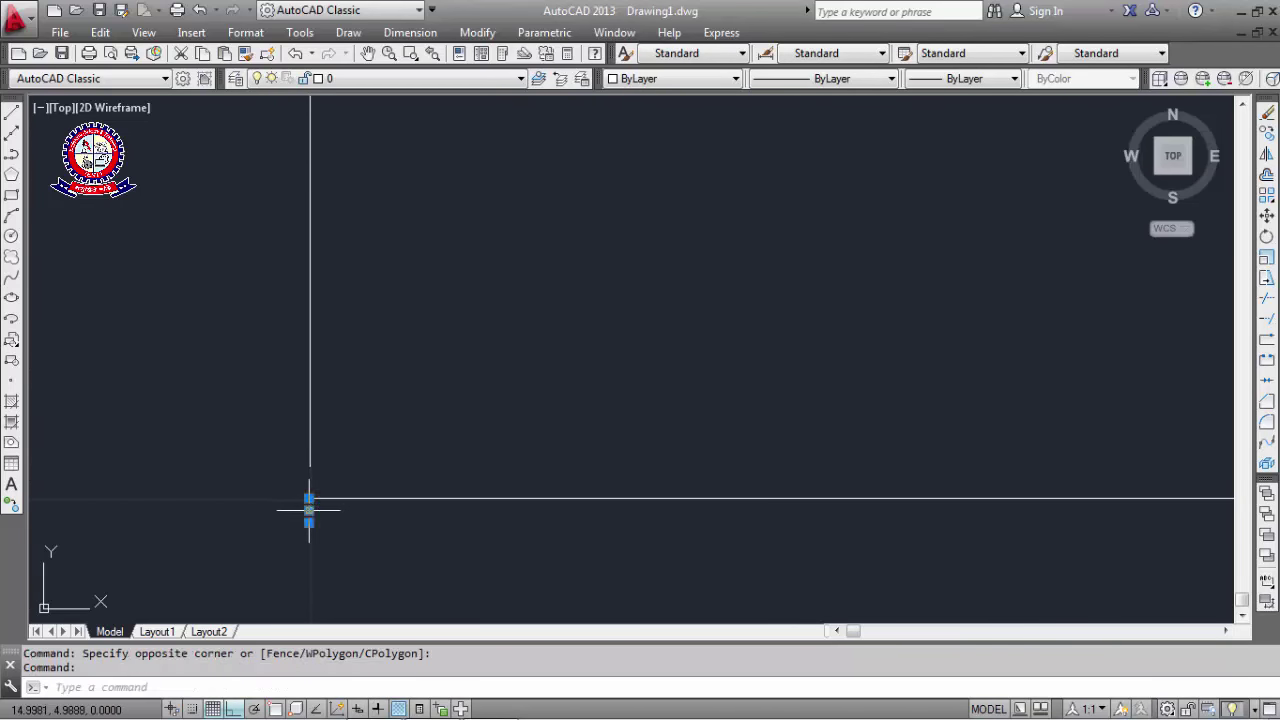
pyautogui.press('Delete')
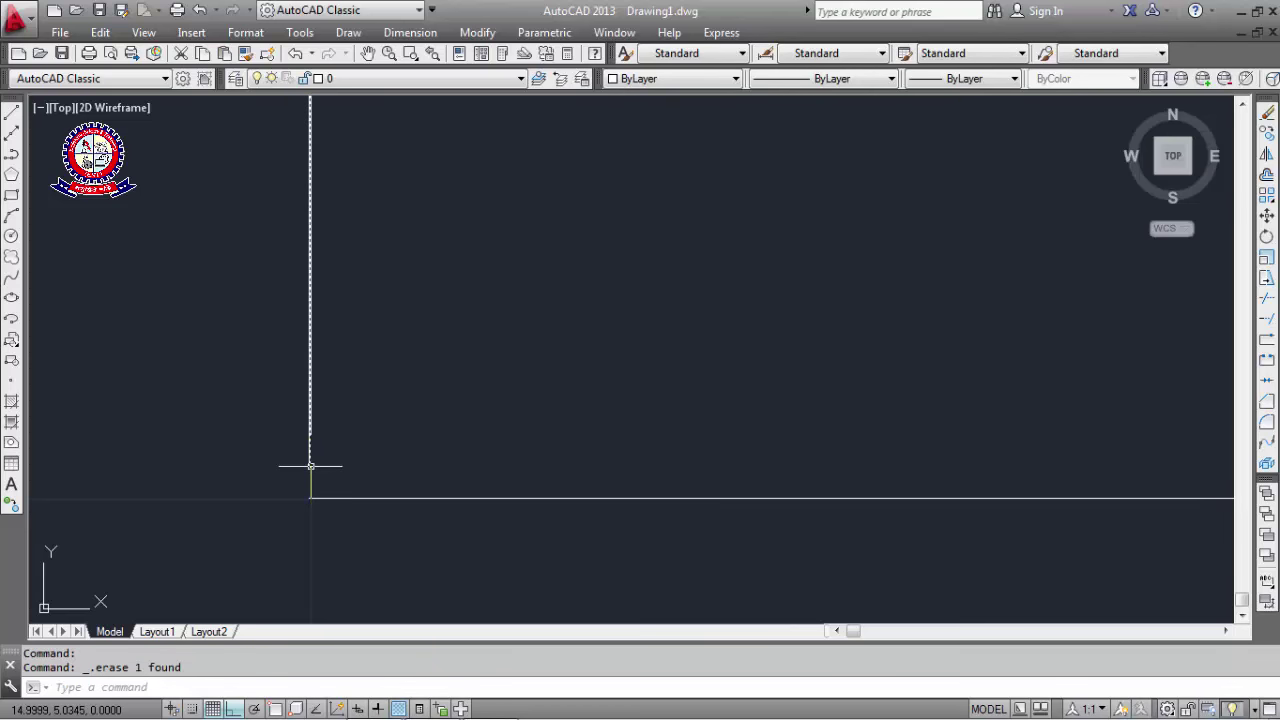
# Stretch the left edge's bottom endpoint grip onto the bottom line to close the corner.
pyautogui.click(310, 466)
pyautogui.click(310, 466)
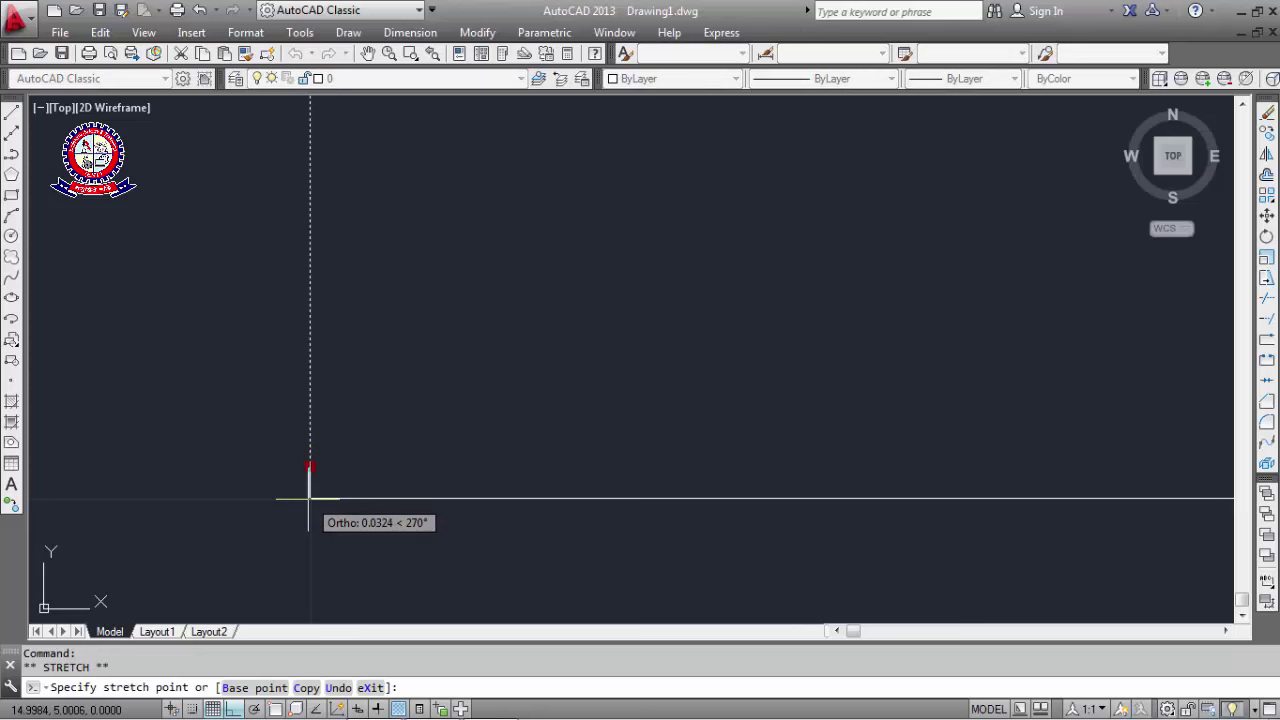
pyautogui.click(309, 497)
pyautogui.scroll(-3, 331, 523)
pyautogui.scroll(-2, 429, 441)
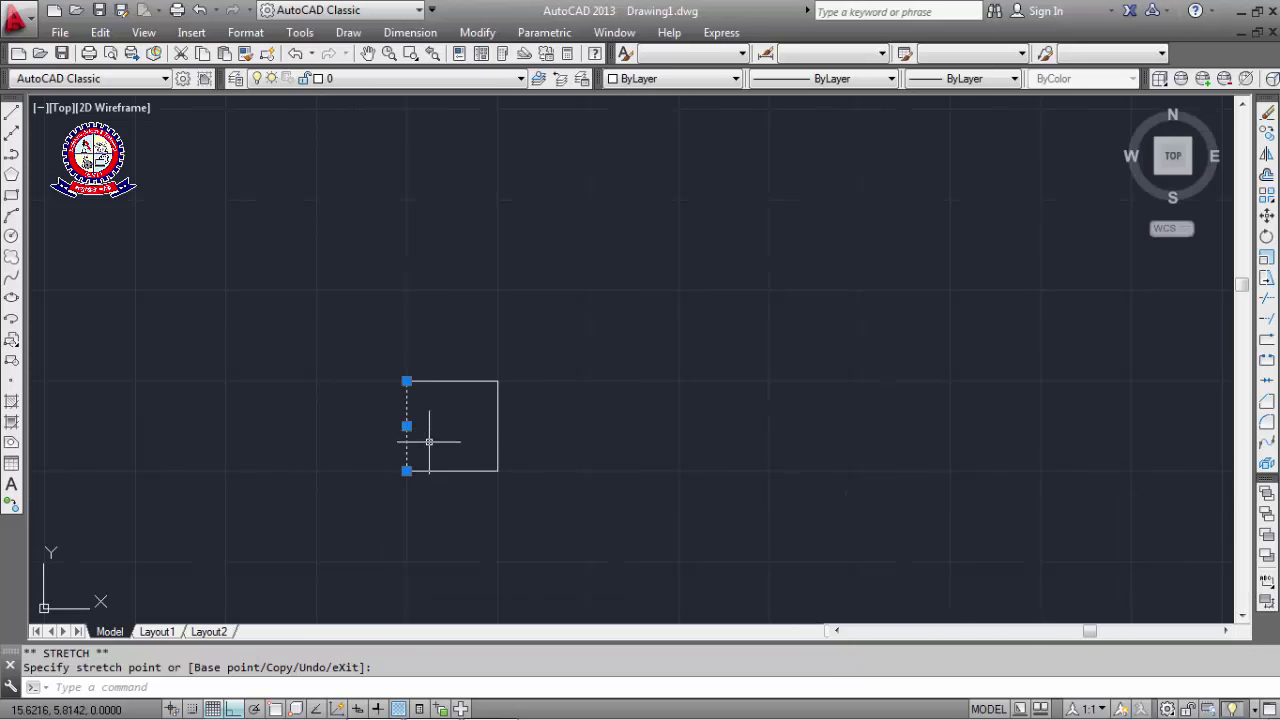
pyautogui.scroll(4, 430, 437)
pyautogui.moveTo(431, 433); pyautogui.dragTo(426, 420, button='middle')
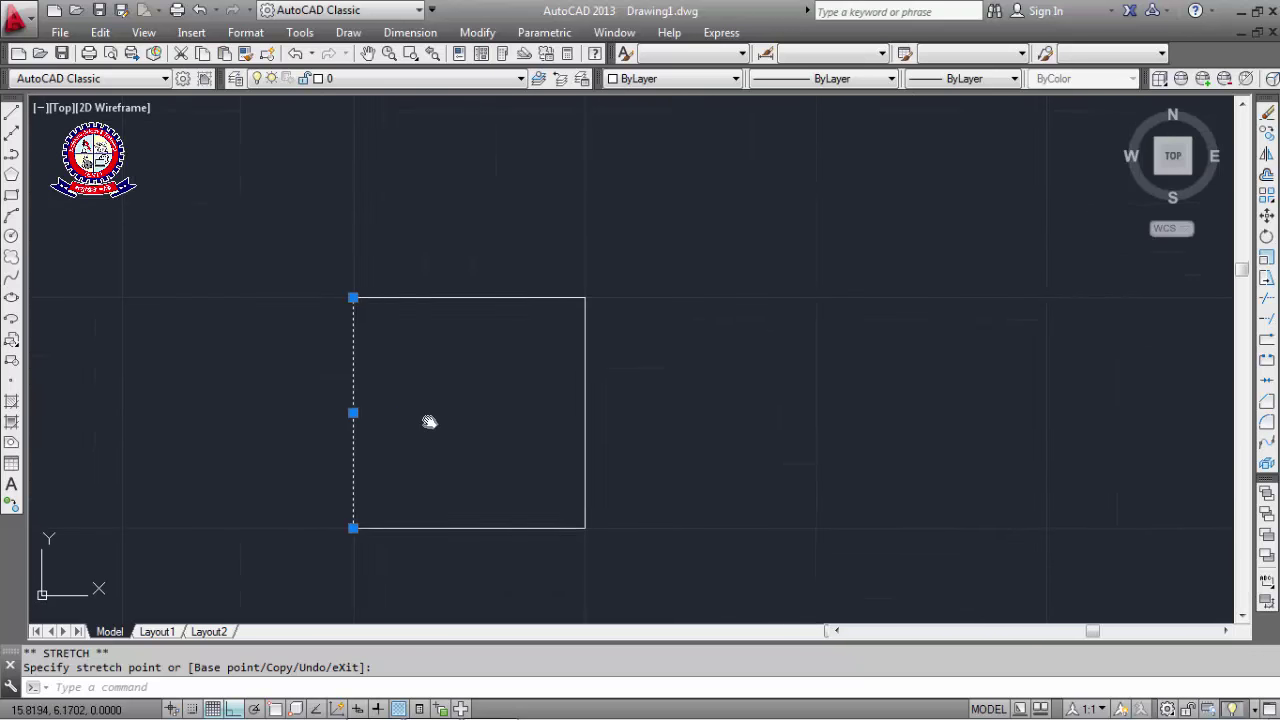
pyautogui.scroll(2, 428, 420)
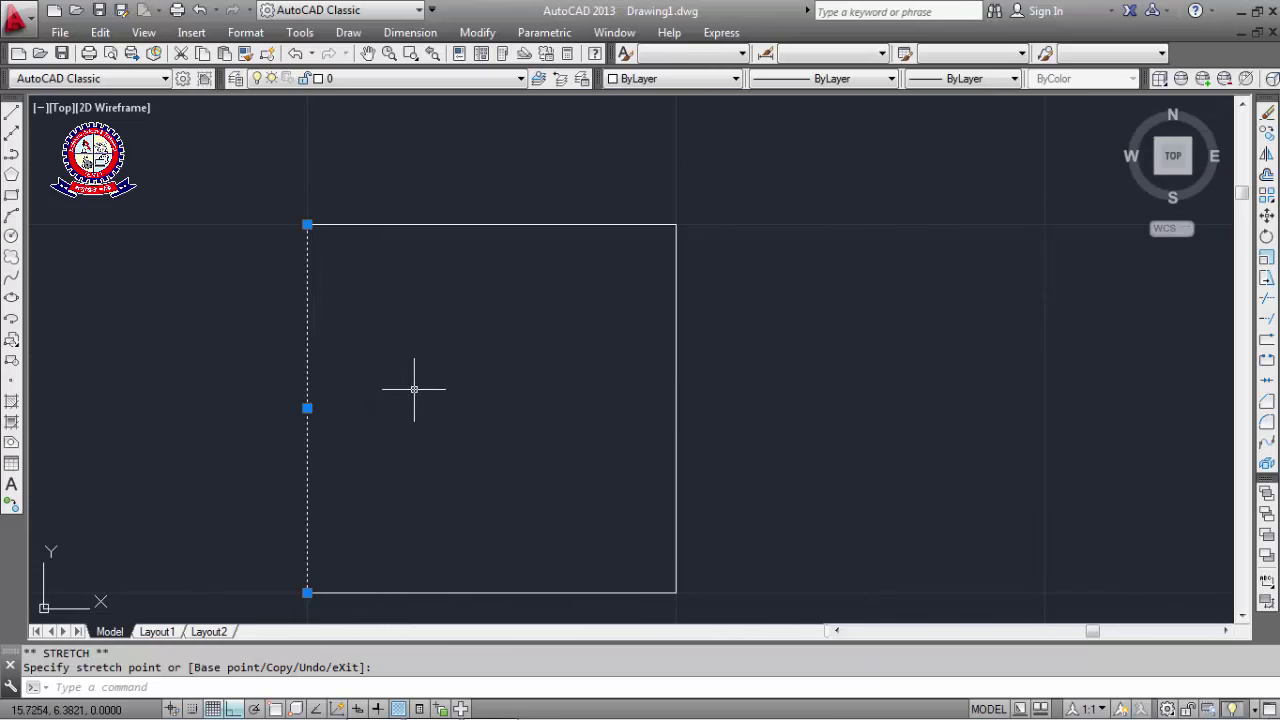
pyautogui.click(436, 377)
pyautogui.press('Escape')
pyautogui.press('Escape')
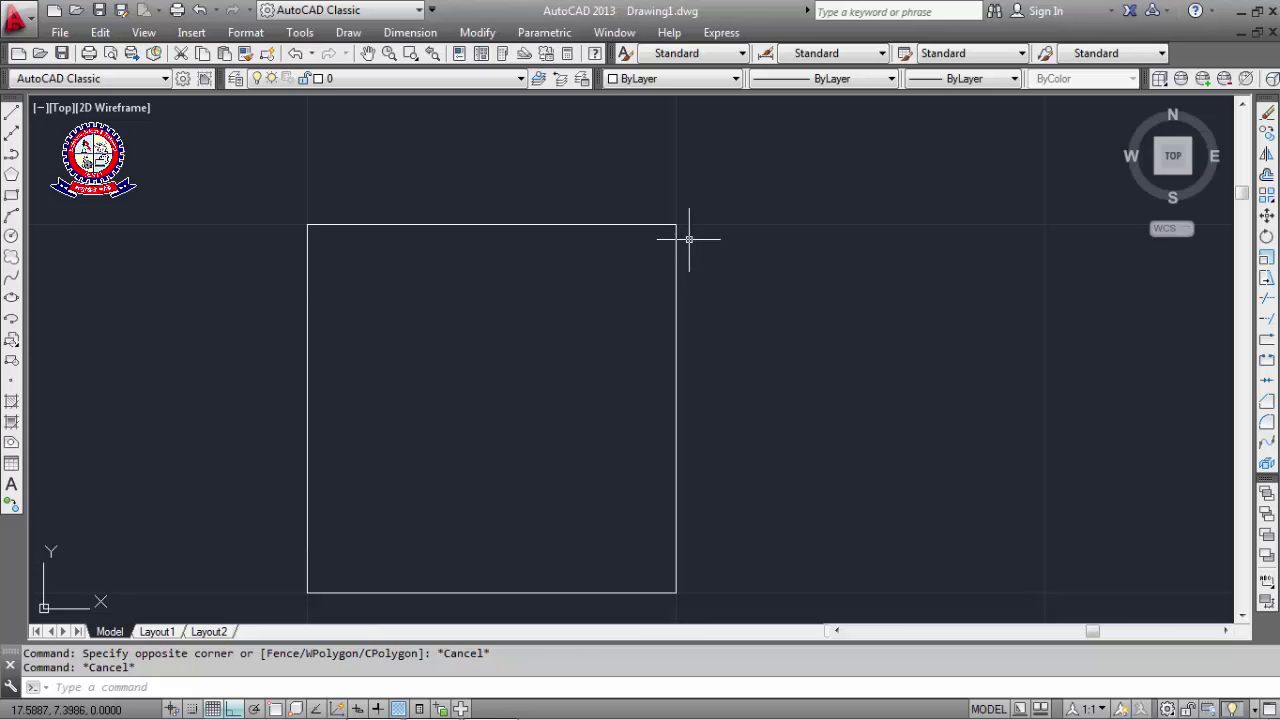
pyautogui.scroll(2, 679, 218)
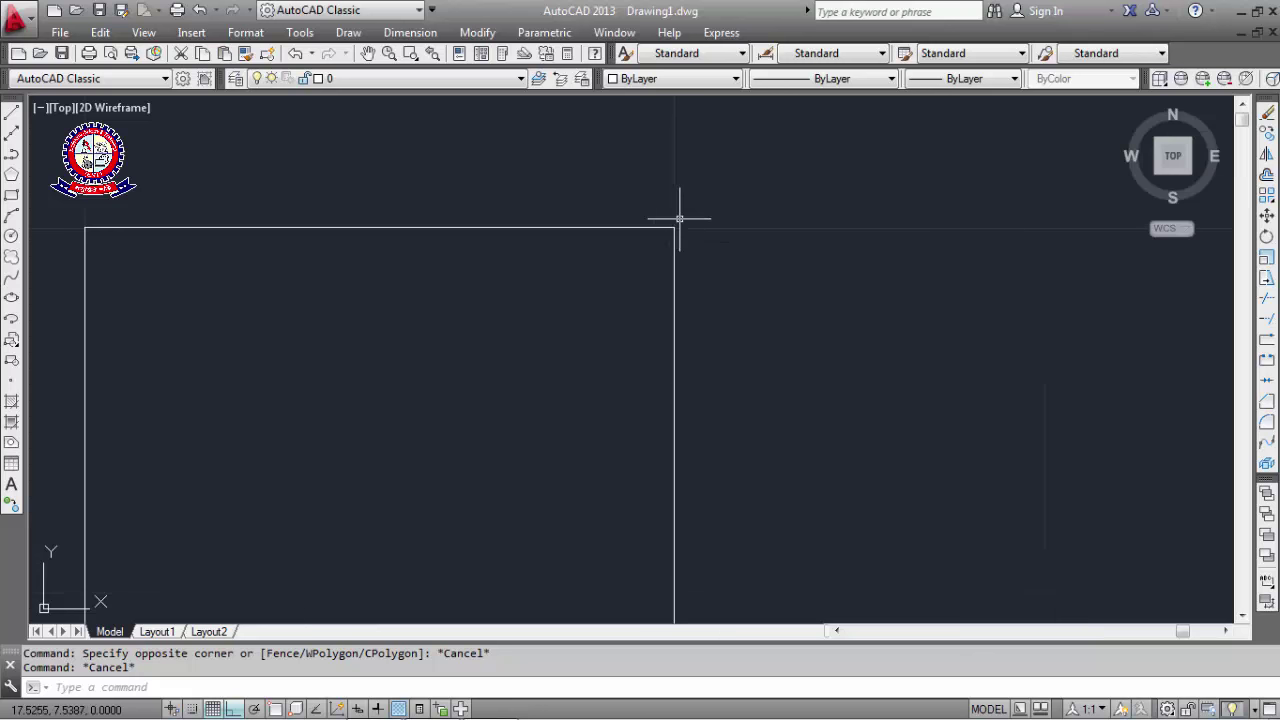
pyautogui.scroll(1, 679, 218)
pyautogui.scroll(1, 660, 240)
pyautogui.scroll(1, 609, 329)
pyautogui.scroll(1, 589, 387)
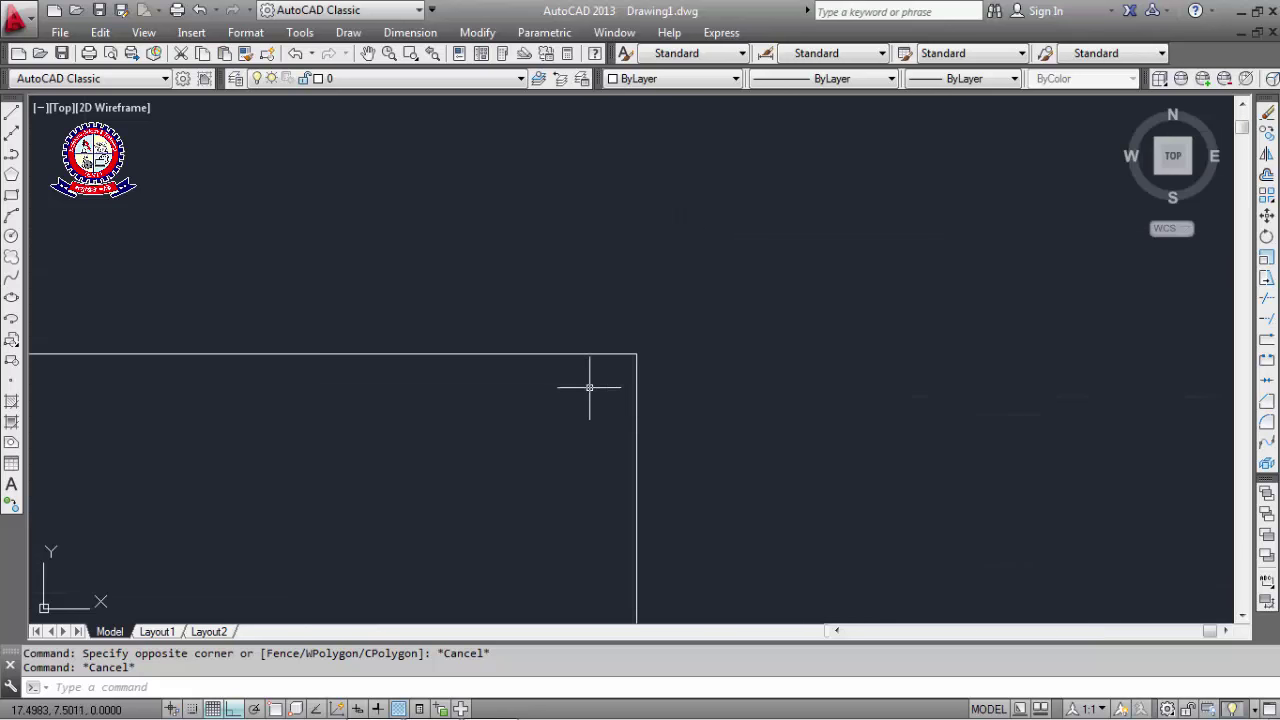
pyautogui.scroll(1, 600, 395)
pyautogui.scroll(2, 650, 420)
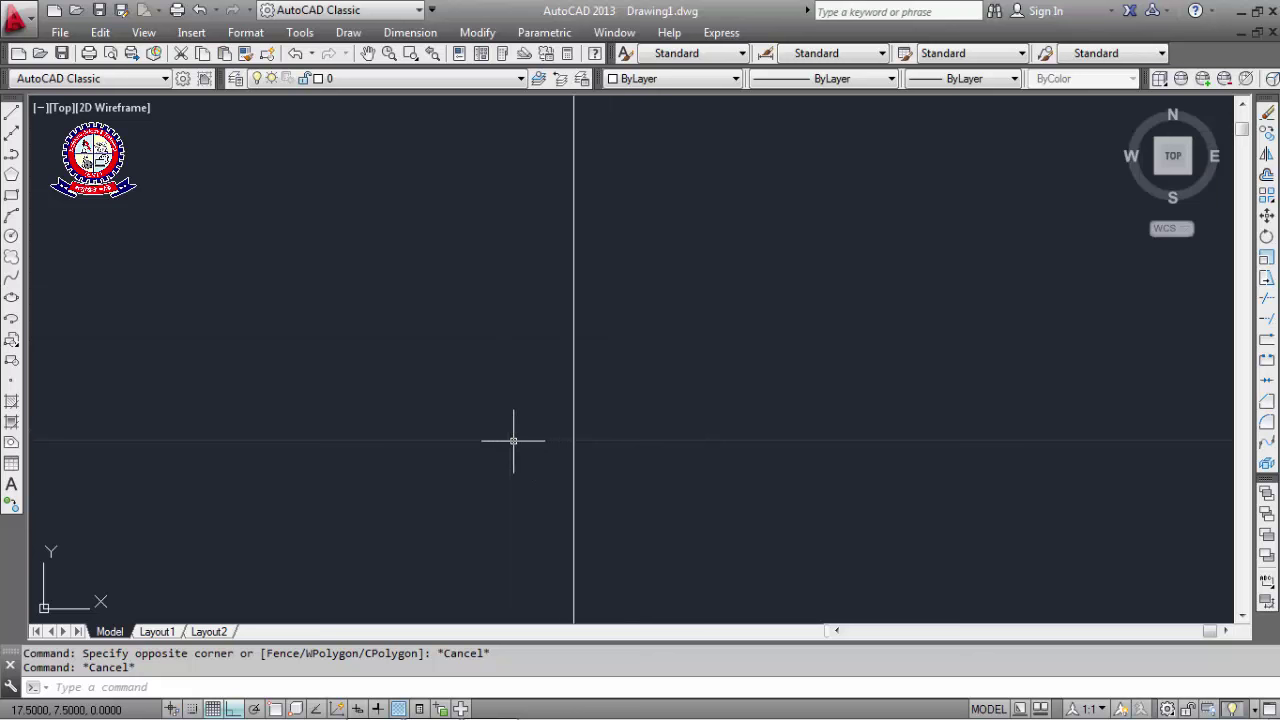
pyautogui.scroll(-3, 507, 430)
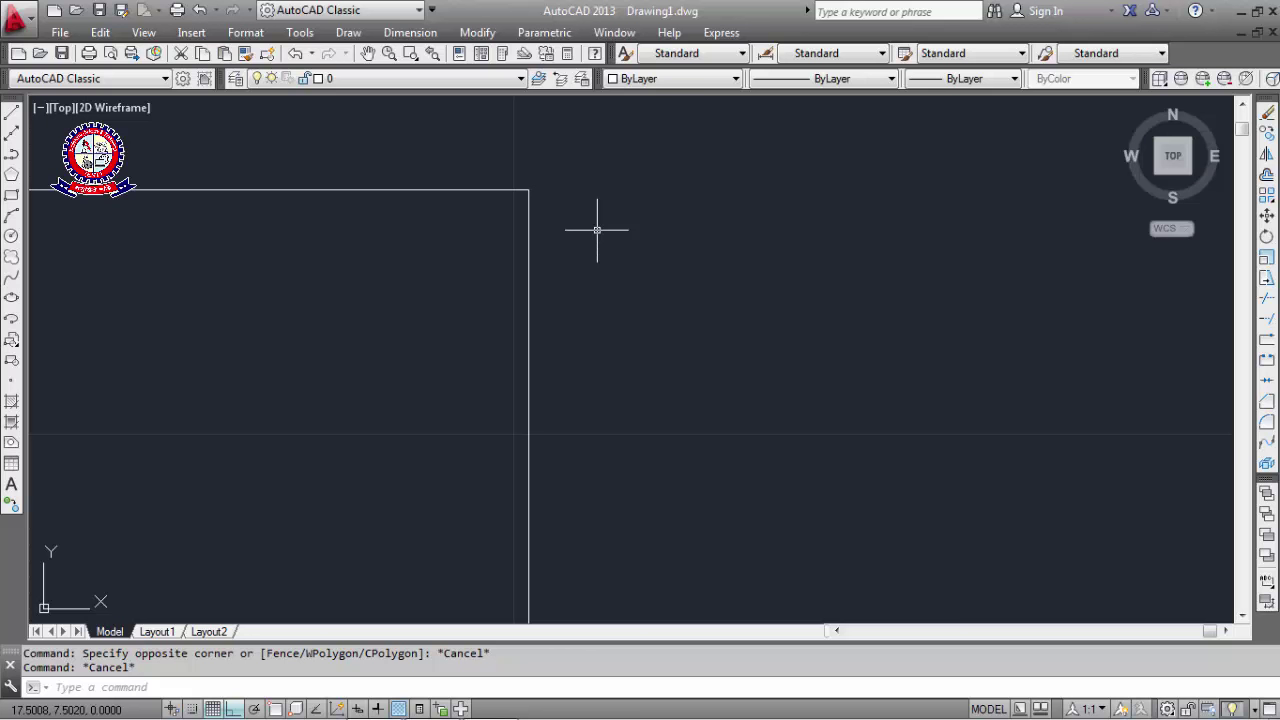
pyautogui.scroll(-5, 452, 426)
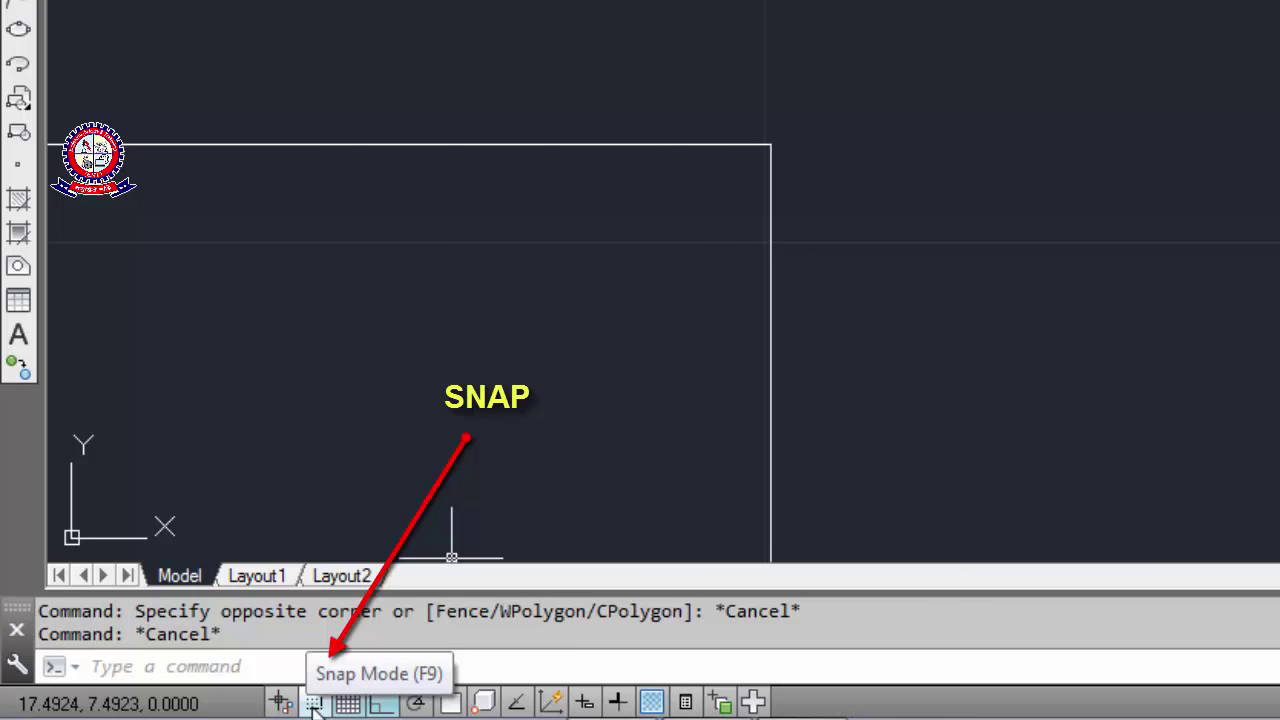
# Turn on Snap Mode and pan the first square to the upper left of the view.
pyautogui.click(313, 704)
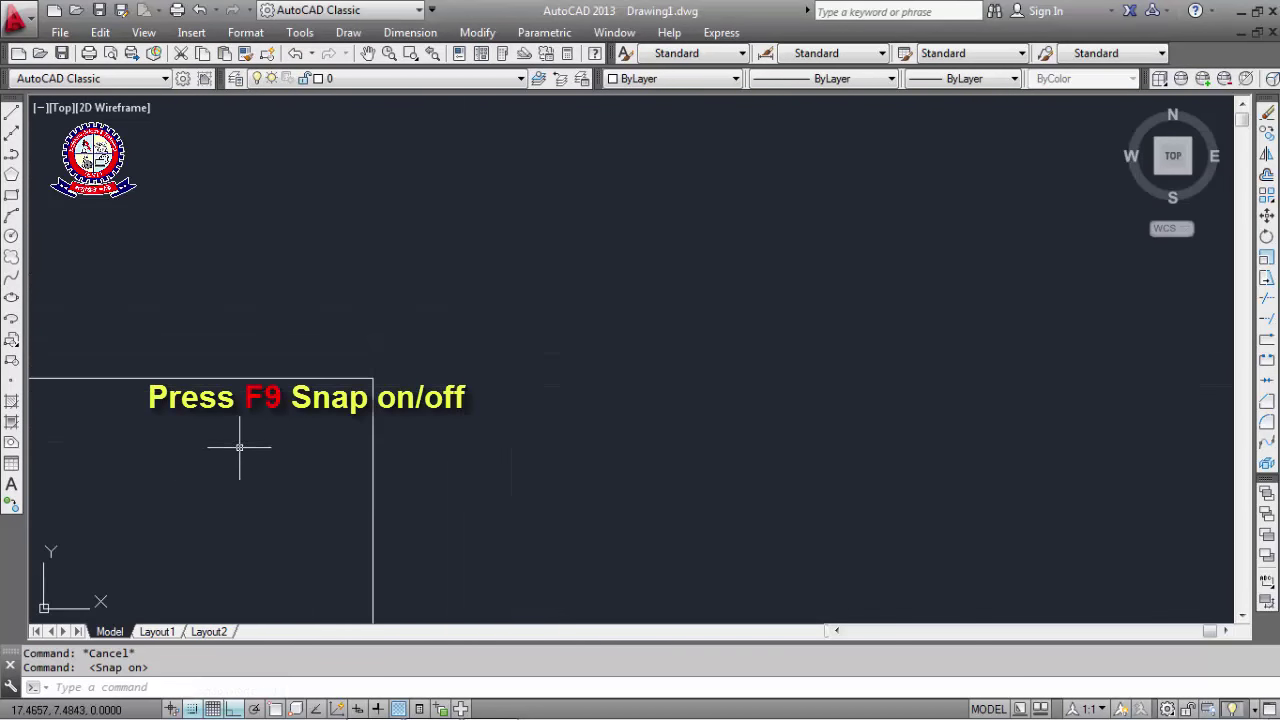
pyautogui.moveTo(313, 440); pyautogui.dragTo(491, 297, button='middle')
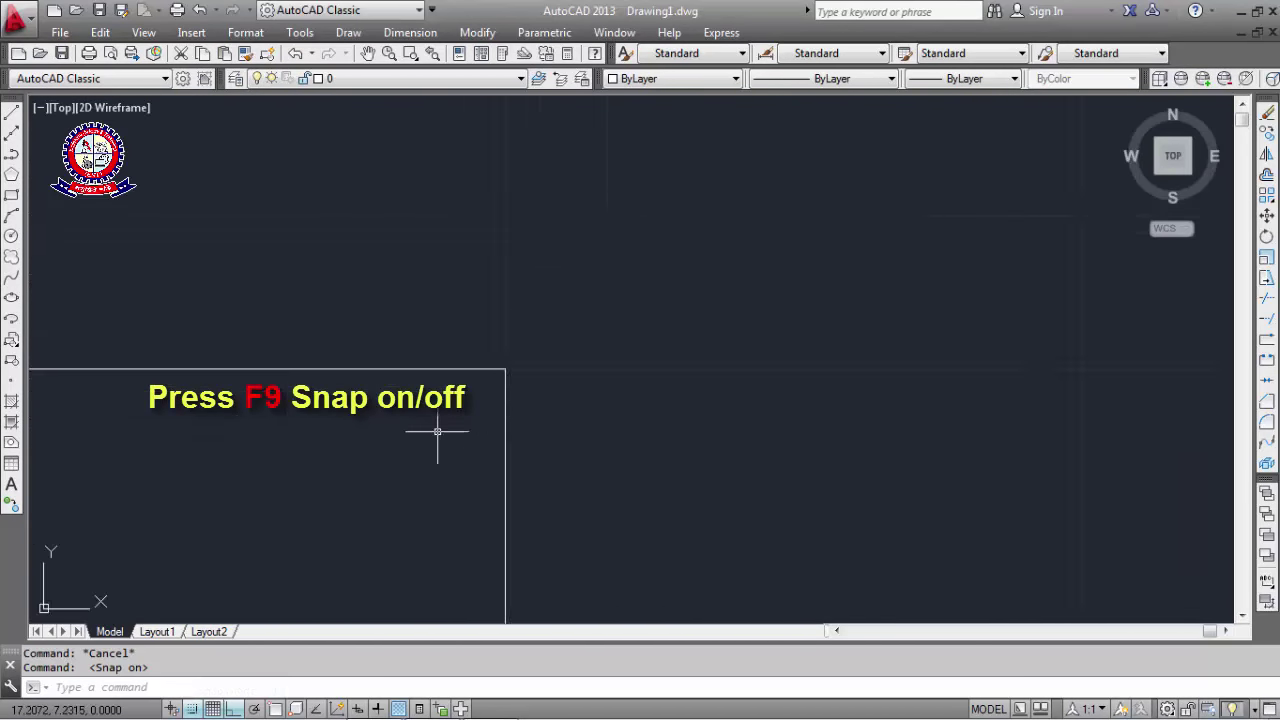
pyautogui.scroll(-5, 437, 431)
pyautogui.scroll(2, 390, 465)
pyautogui.moveTo(390, 465); pyautogui.dragTo(271, 323, button='middle')
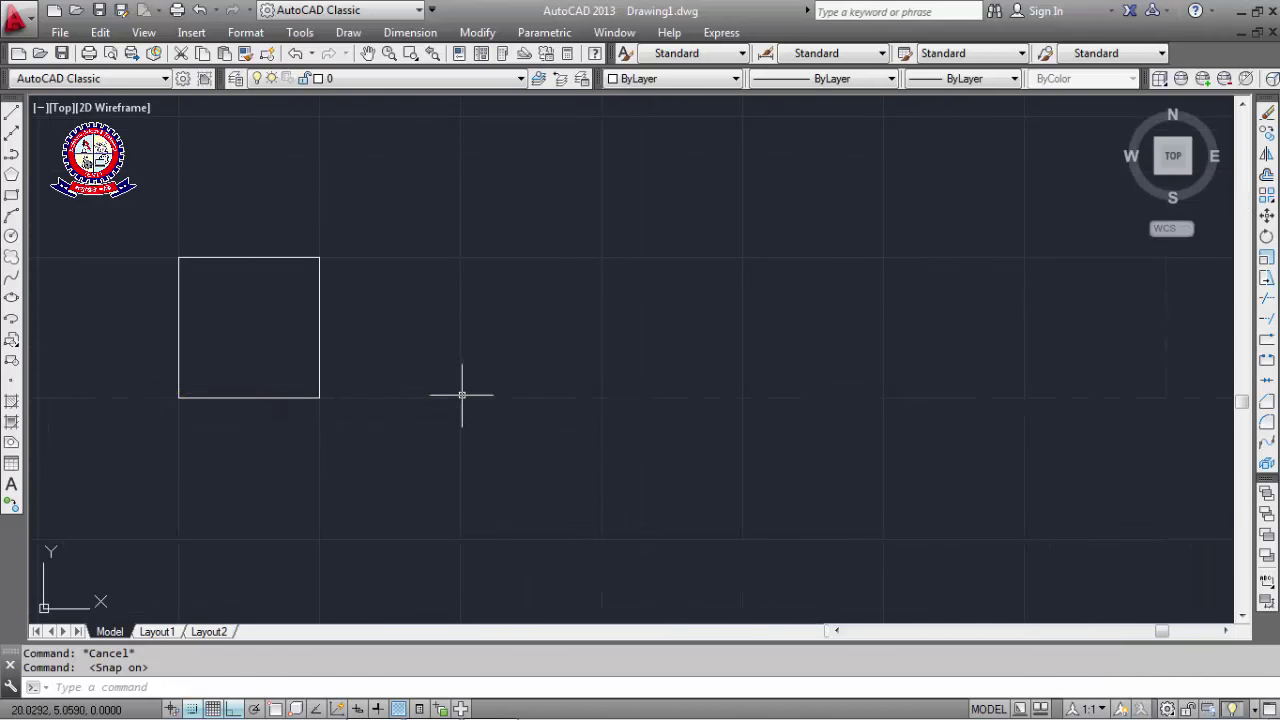
# Start the LINE command with L, re-entering it after zooming in.
pyautogui.write('L')
pyautogui.press('Return')
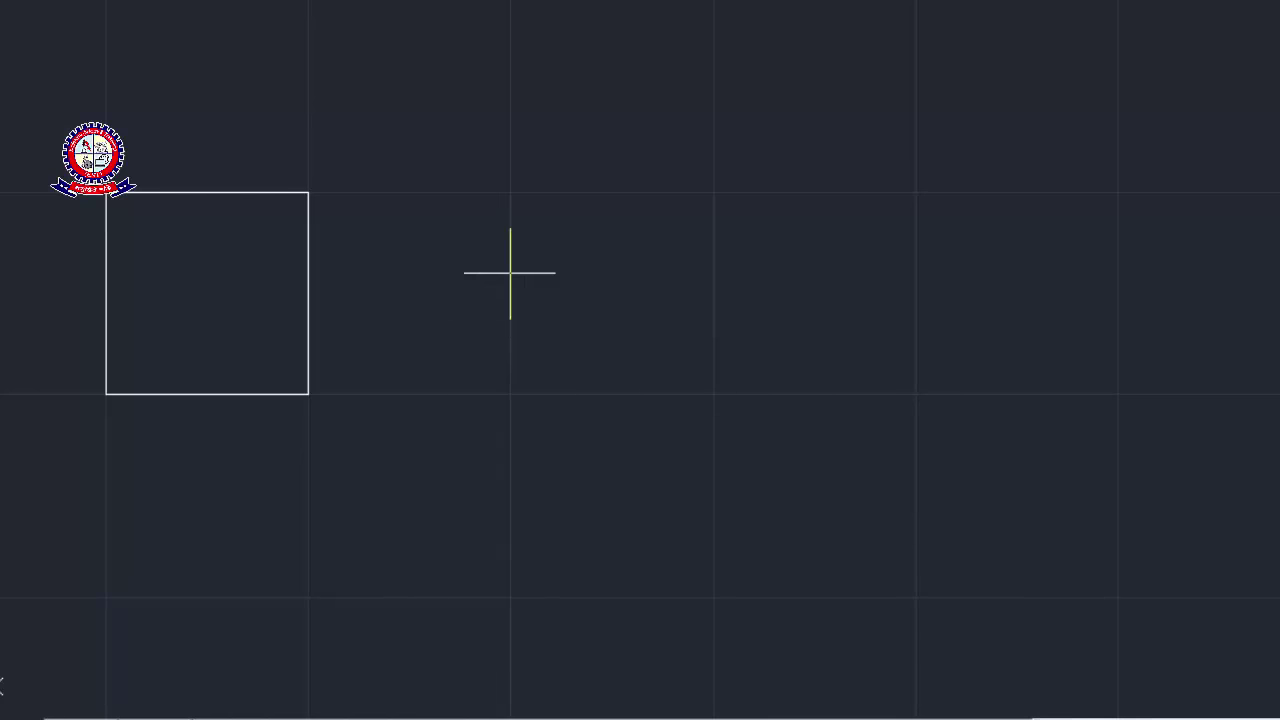
pyautogui.scroll(2, 465, 235)
pyautogui.scroll(2, 500, 210)
pyautogui.write('L')
pyautogui.press('Return')
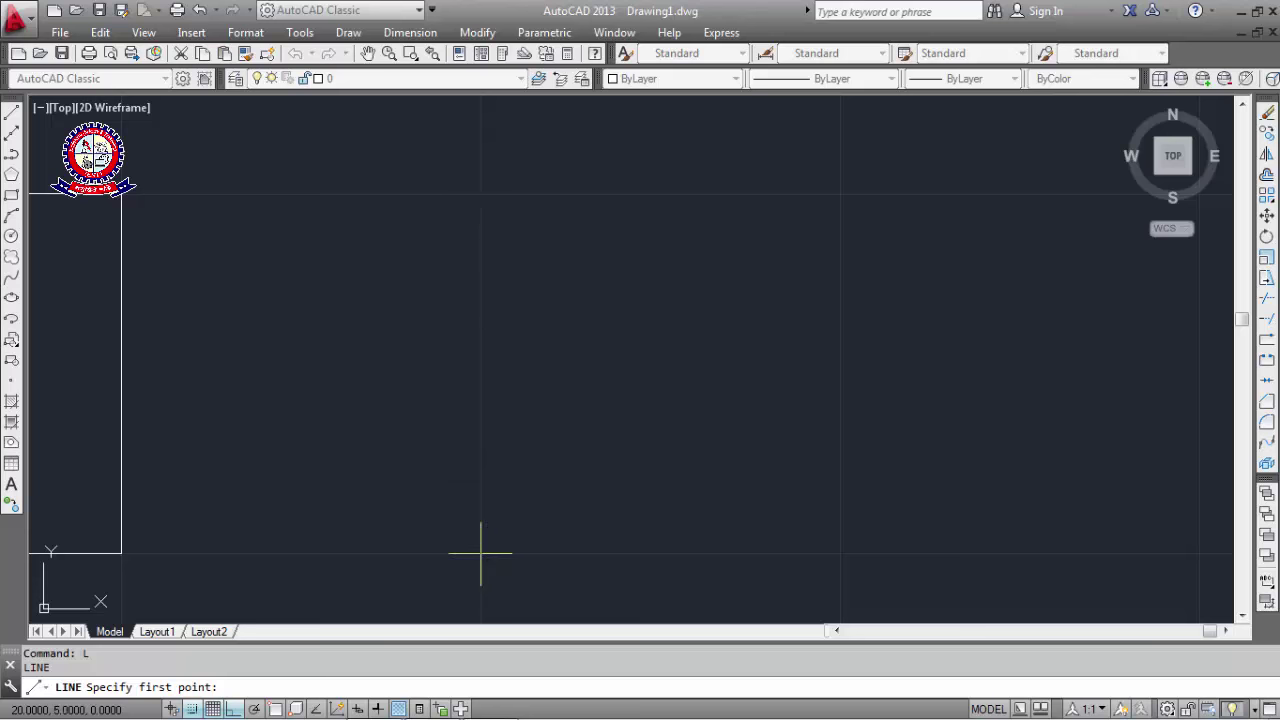
# Draw the second square through four snapped grid corners, closing at the start point.
pyautogui.click(481, 553)
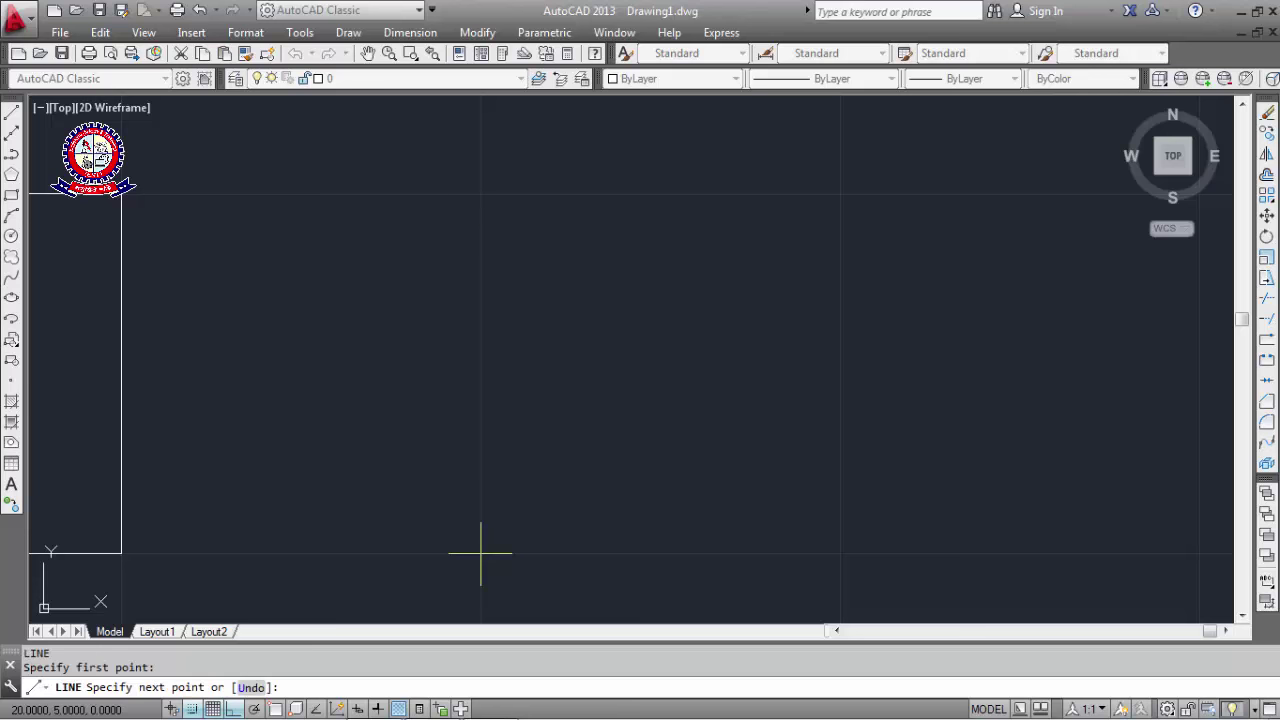
pyautogui.click(481, 194)
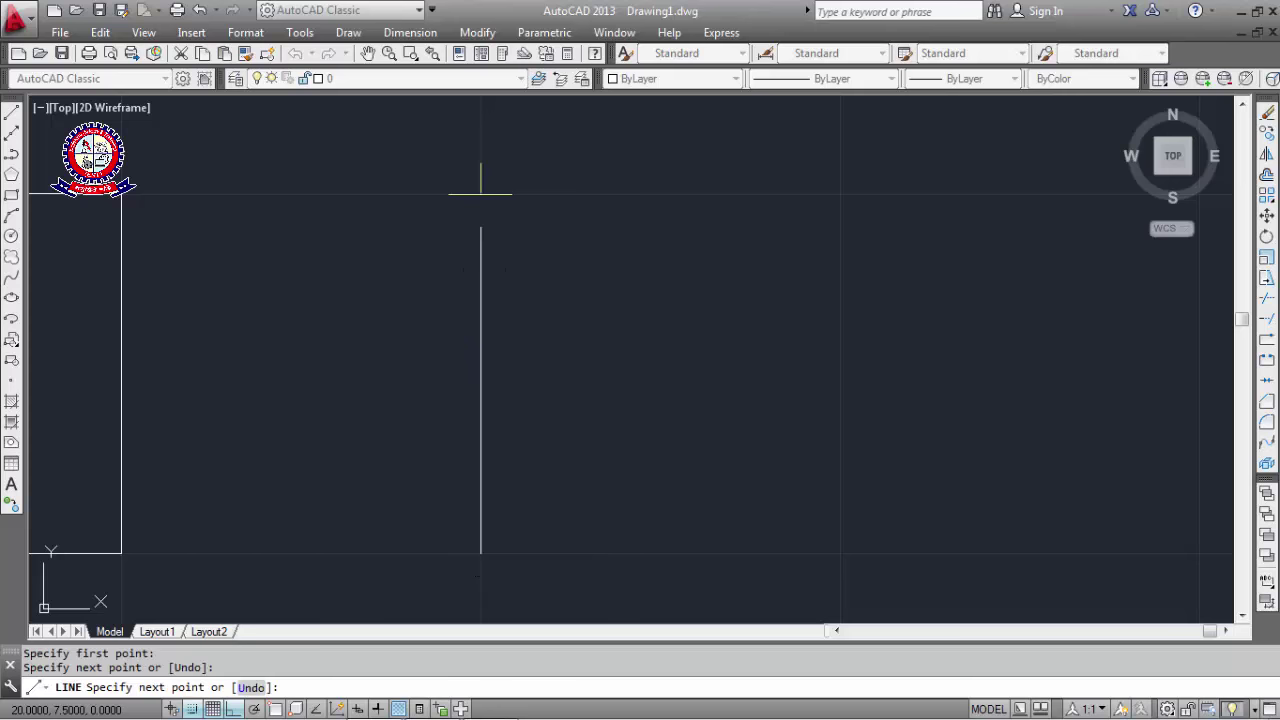
pyautogui.click(840, 194)
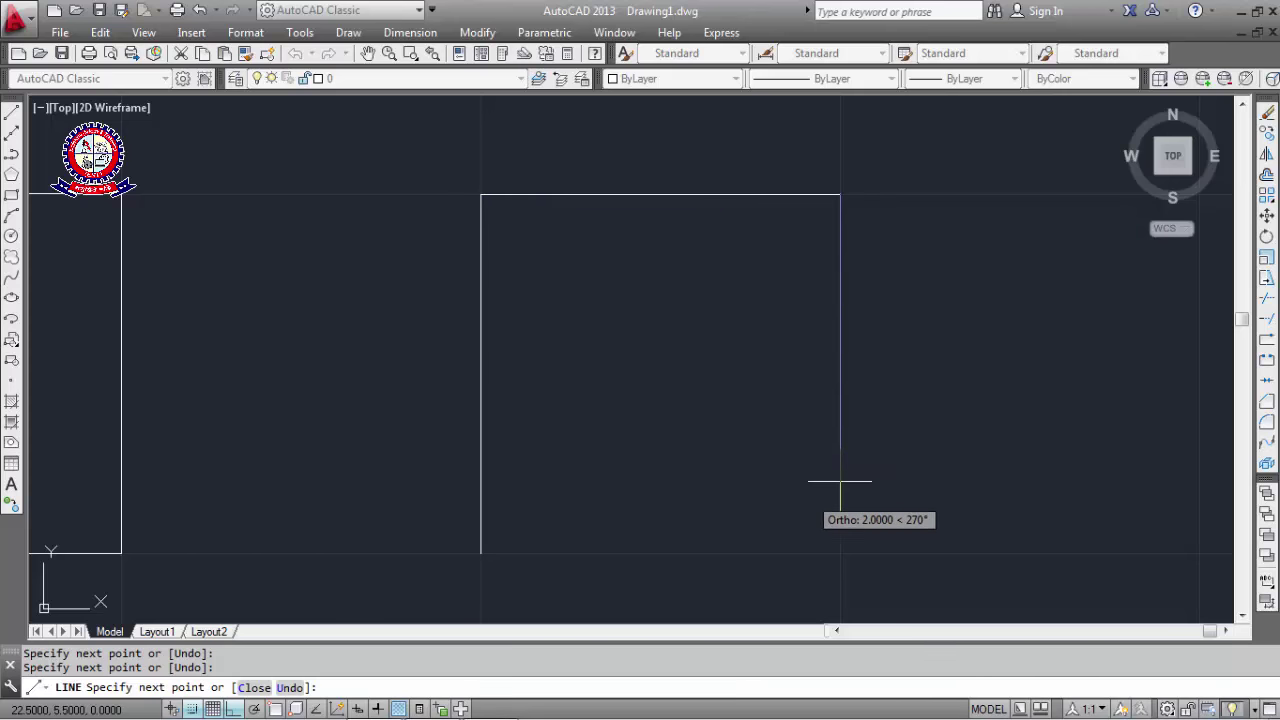
pyautogui.click(840, 553)
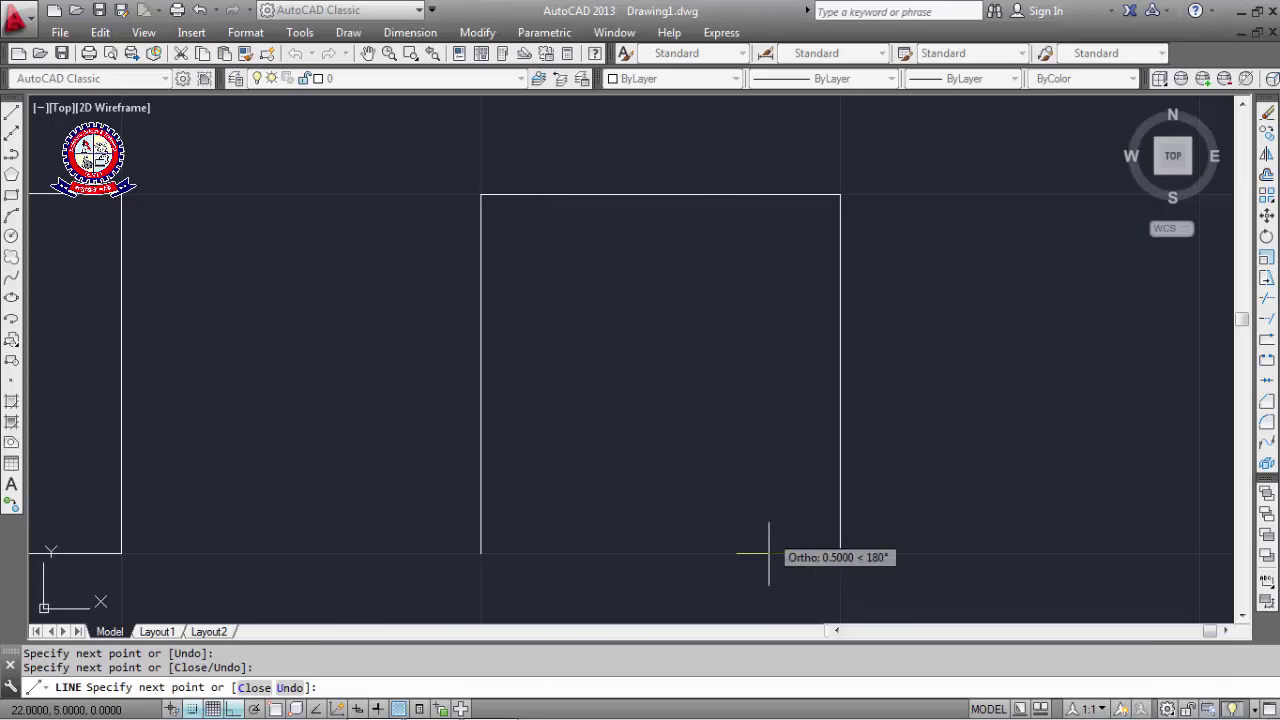
pyautogui.click(481, 553)
# End the LINE command.
pyautogui.press('Escape')
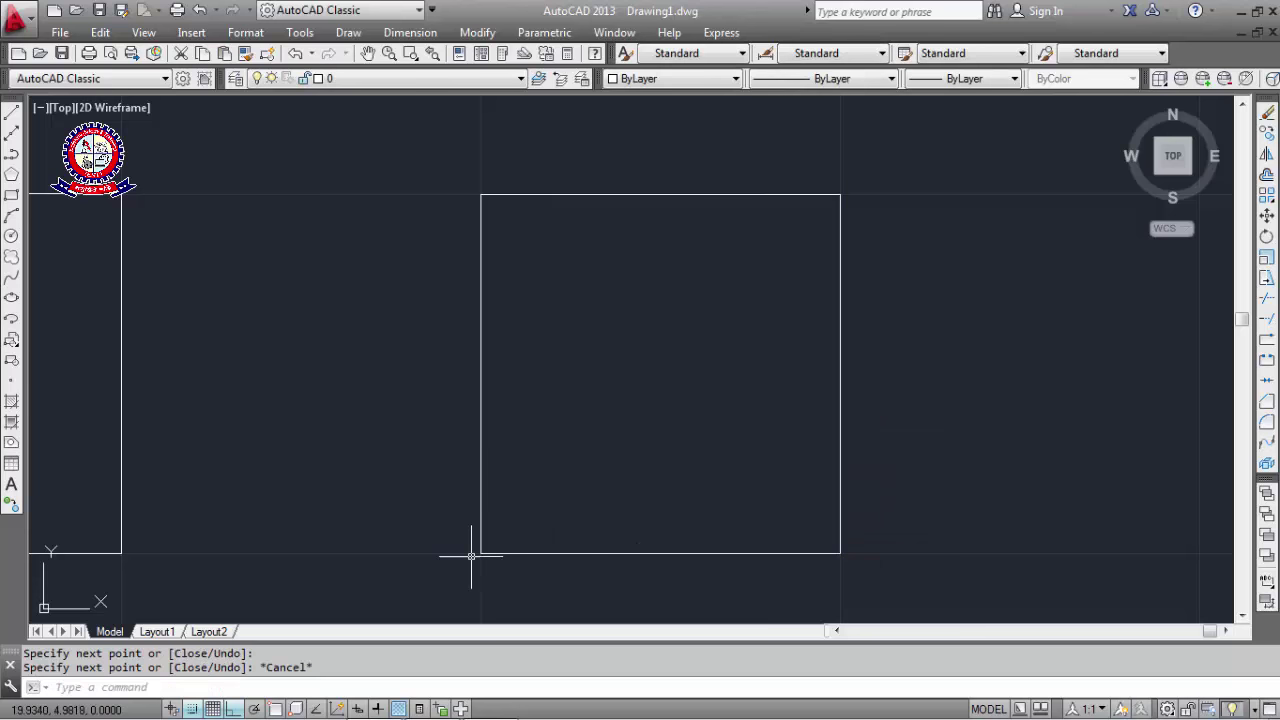
pyautogui.scroll(3, 471, 556)
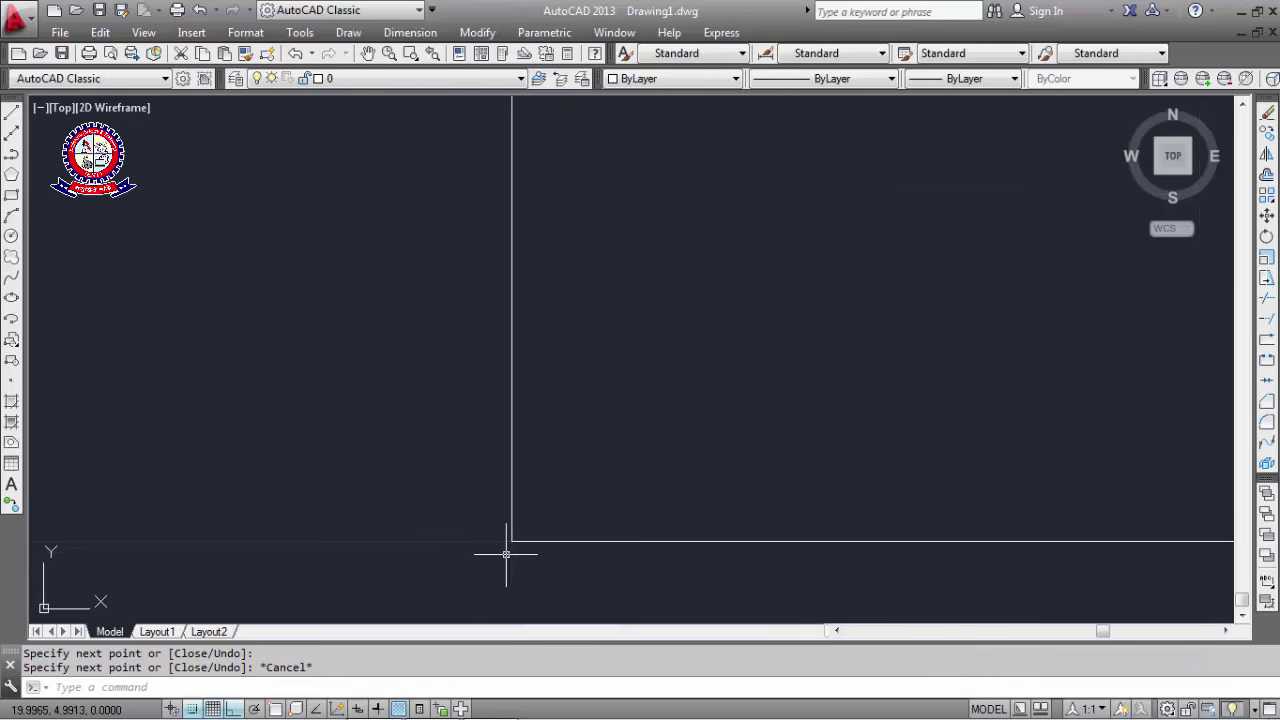
pyautogui.moveTo(526, 540); pyautogui.dragTo(355, 237, button='middle')
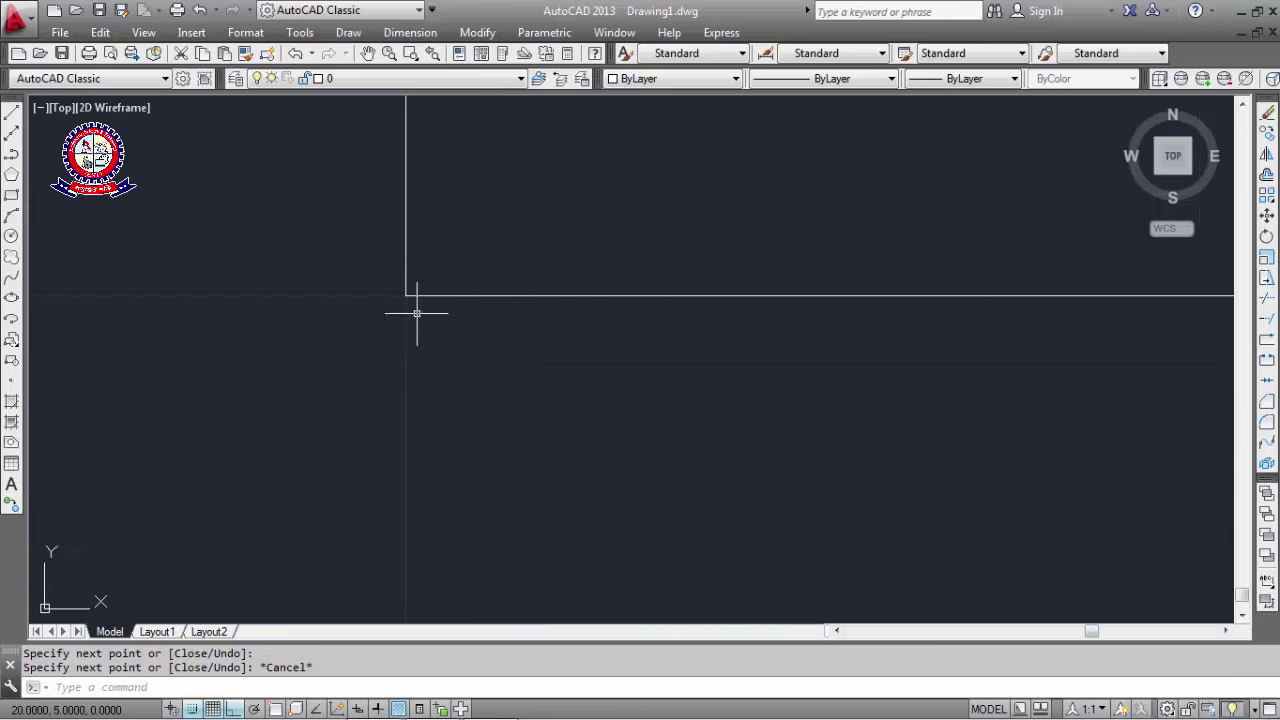
pyautogui.scroll(2, 355, 237)
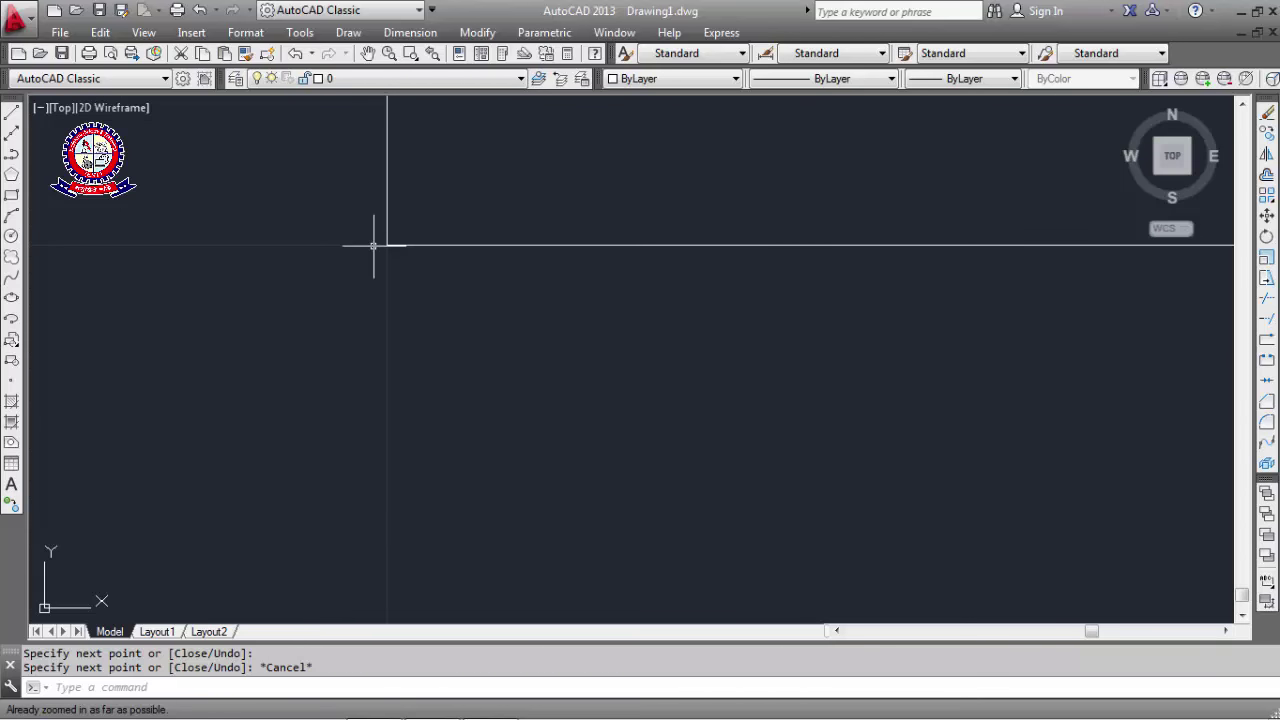
pyautogui.scroll(3, 375, 312)
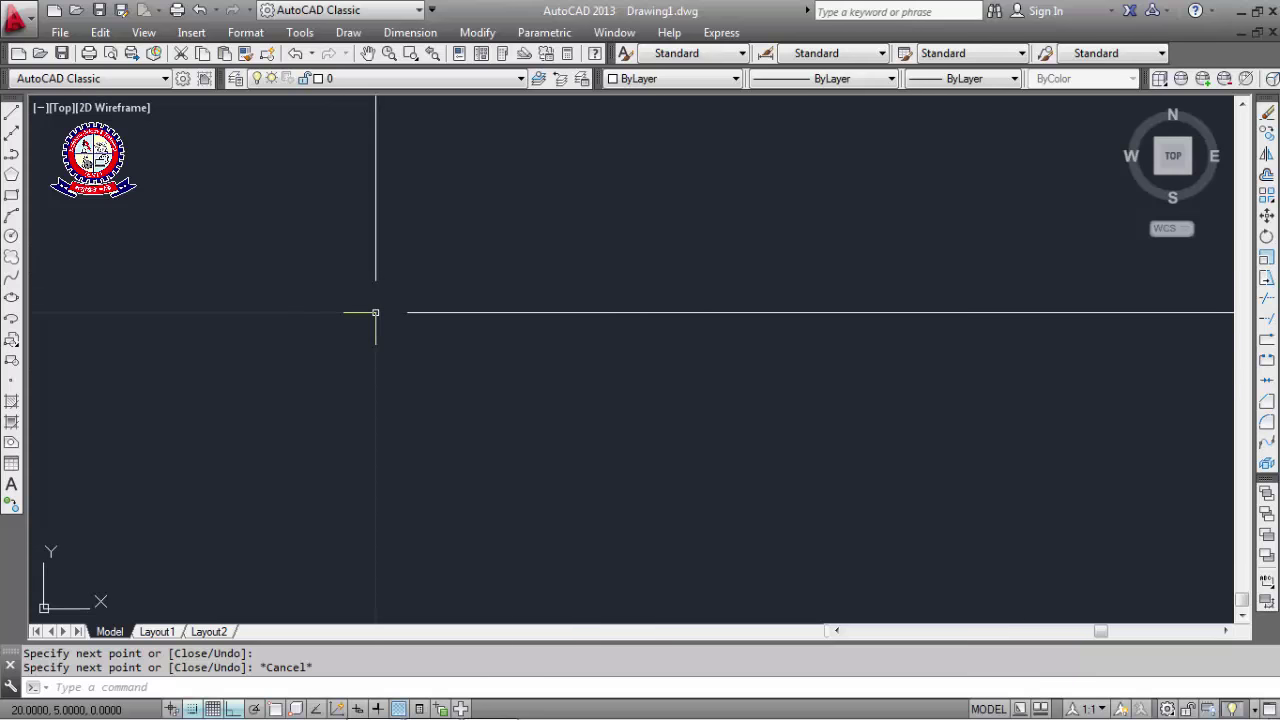
pyautogui.scroll(-5, 340, 388)
pyautogui.moveTo(309, 334); pyautogui.dragTo(437, 343, button='middle')
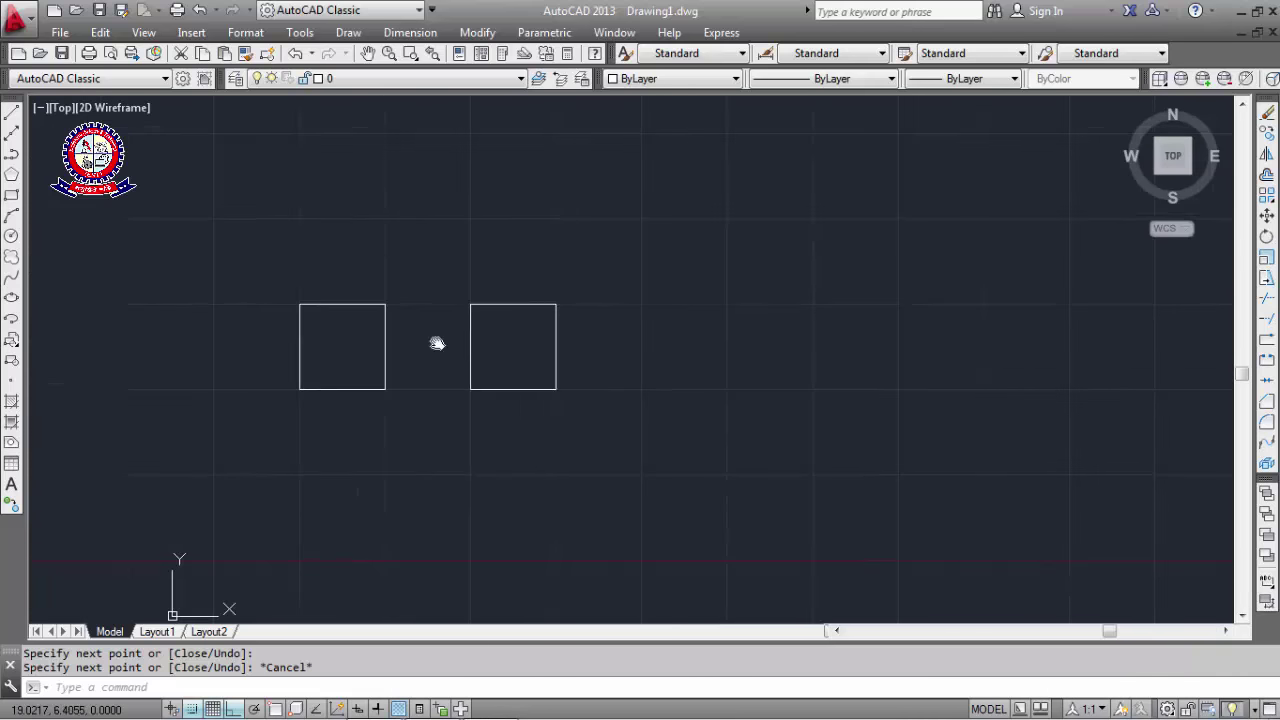
pyautogui.scroll(5, 390, 317)
pyautogui.scroll(2, 352, 215)
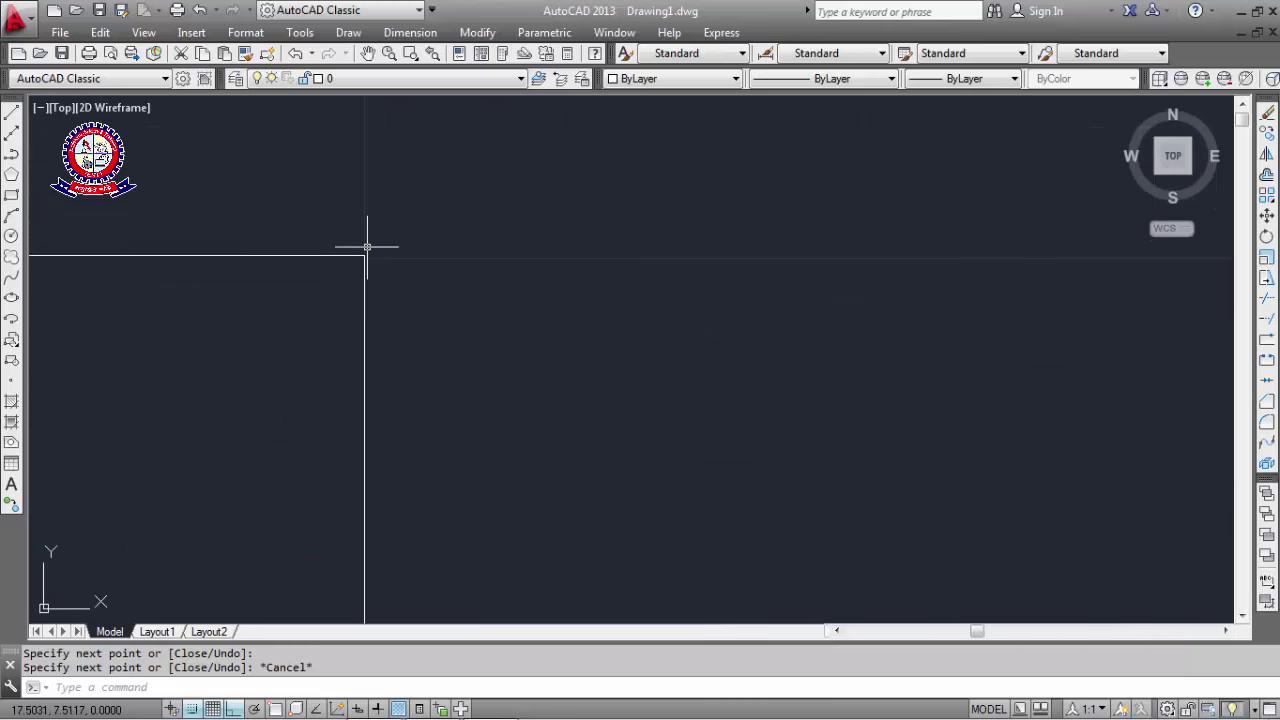
pyautogui.scroll(1, 350, 300)
pyautogui.scroll(2, 331, 314)
pyautogui.scroll(-2, 323, 294)
pyautogui.scroll(1, 323, 294)
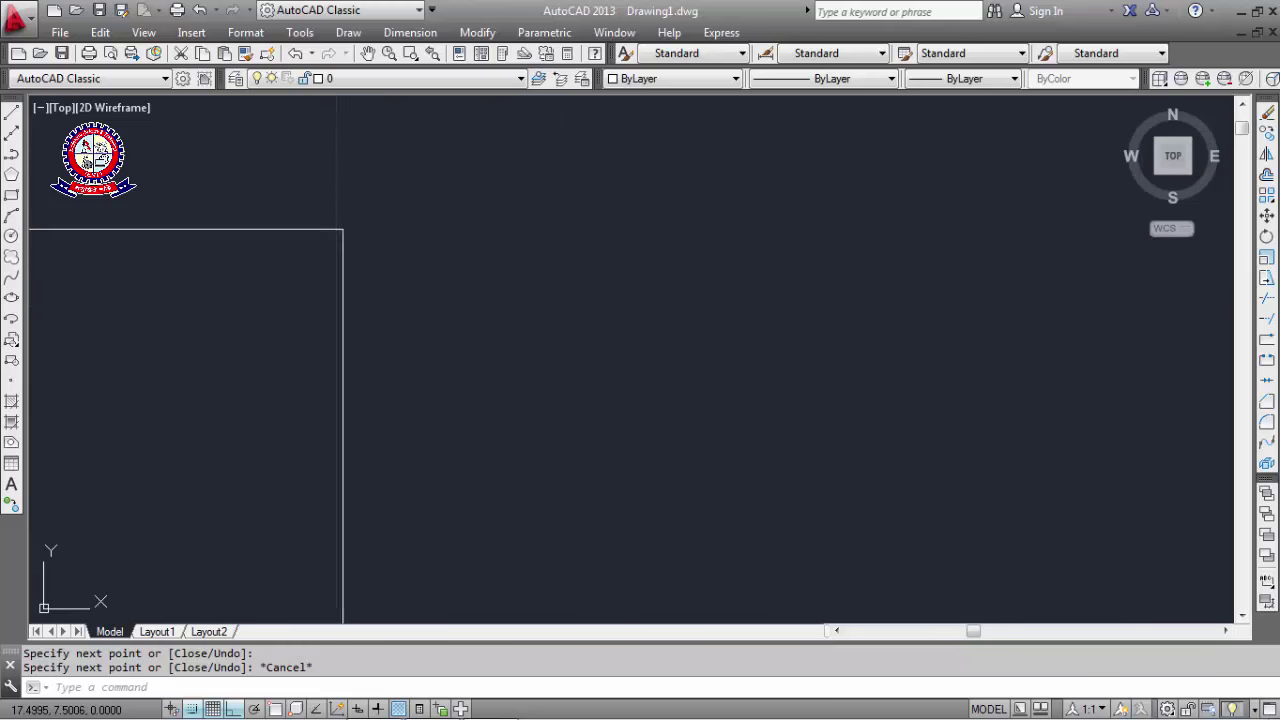
pyautogui.scroll(3, 317, 294)
pyautogui.scroll(-6, 317, 305)
pyautogui.moveTo(318, 309); pyautogui.dragTo(424, 398, button='middle')
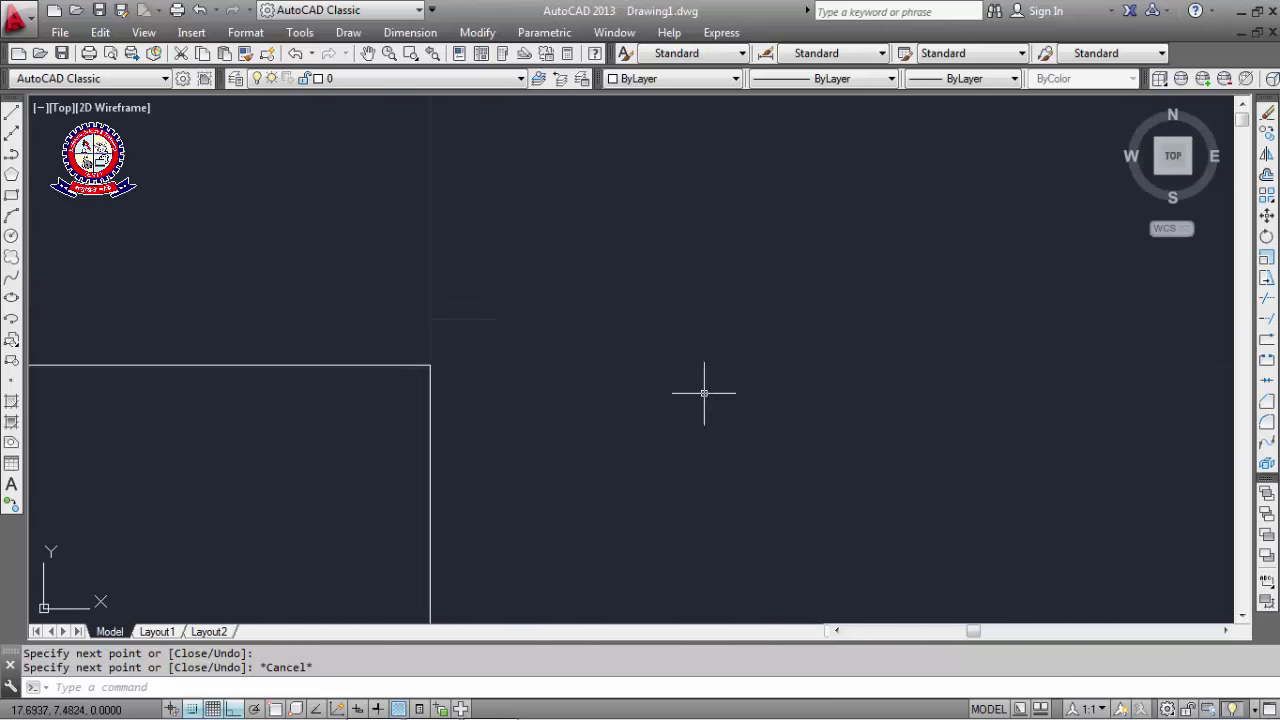
pyautogui.scroll(3, 704, 393)
pyautogui.scroll(-4, 551, 343)
pyautogui.scroll(3, 657, 306)
pyautogui.scroll(2, 609, 338)
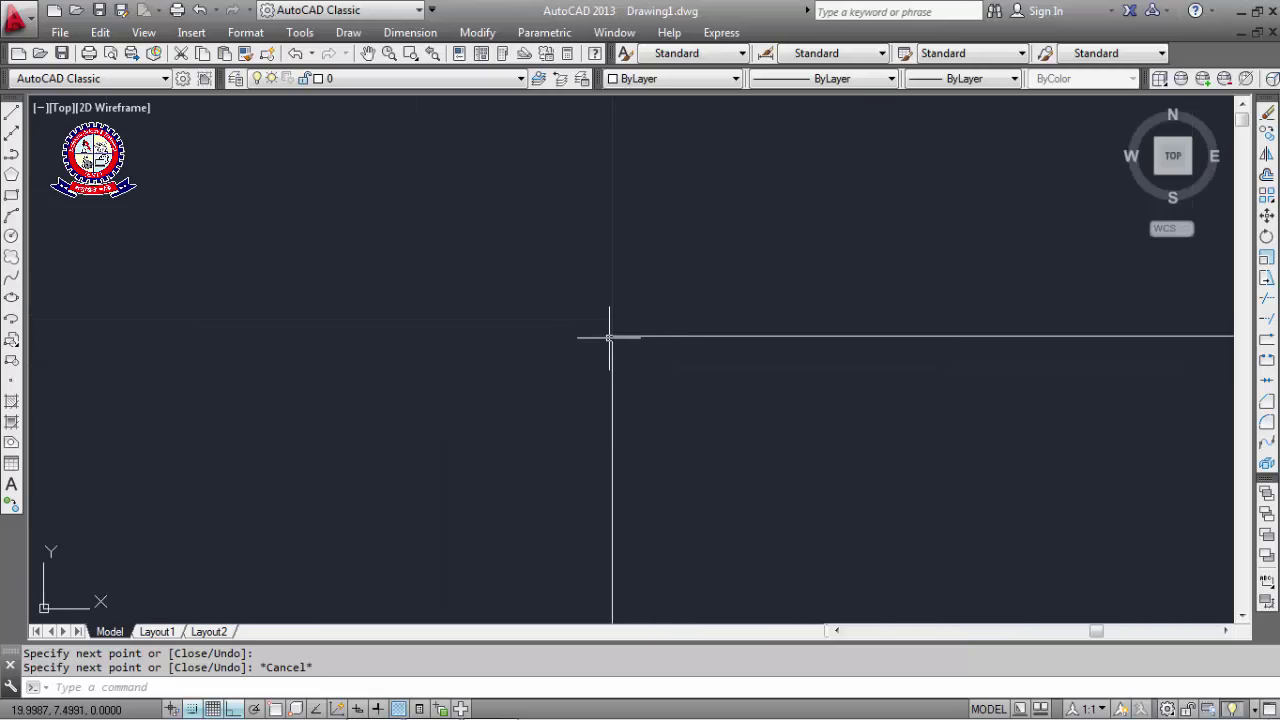
pyautogui.scroll(3, 609, 338)
pyautogui.scroll(3, 586, 280)
pyautogui.scroll(3, 577, 277)
pyautogui.scroll(3, 547, 481)
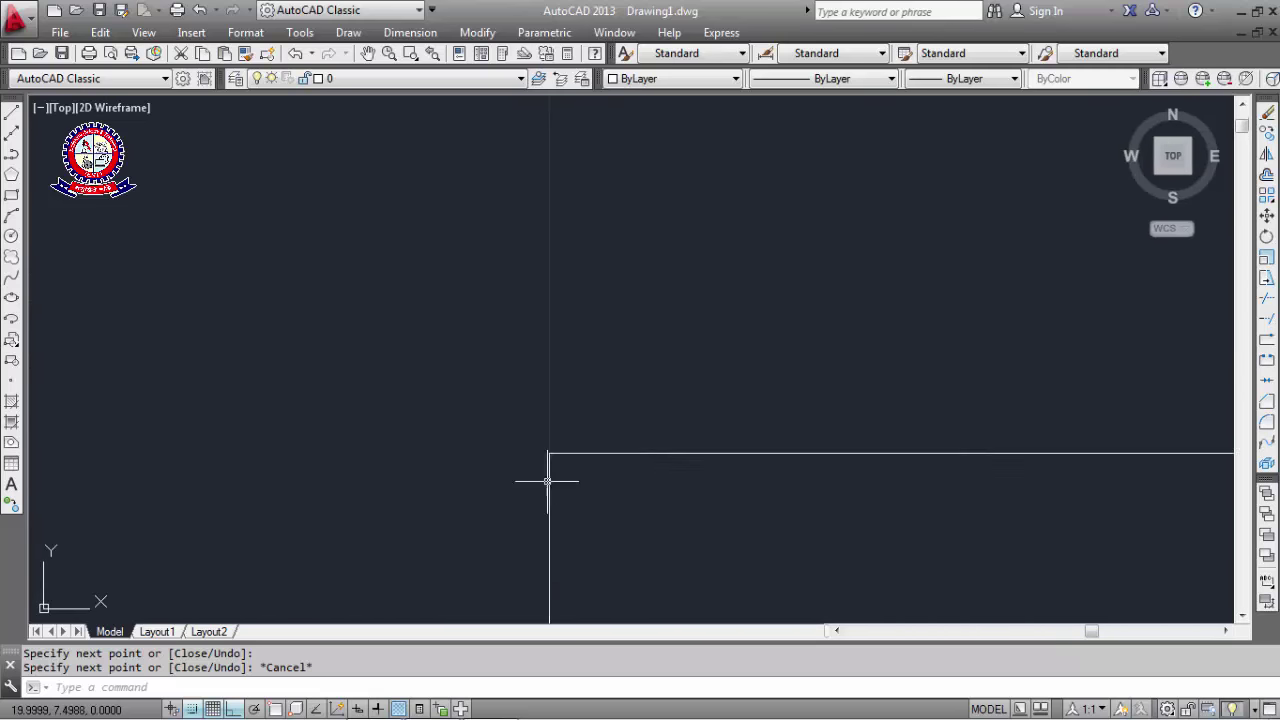
pyautogui.moveTo(547, 481)
pyautogui.mouseDown(button='middle')
pyautogui.moveTo(543, 157)
pyautogui.moveTo(509, 534)
pyautogui.moveTo(557, 159)
pyautogui.moveTo(589, 586)
pyautogui.mouseUp(button='middle')
pyautogui.scroll(-1, 589, 591)
pyautogui.scroll(3, 700, 400)
pyautogui.moveTo(380, 133); pyautogui.dragTo(348, 133, button='middle')
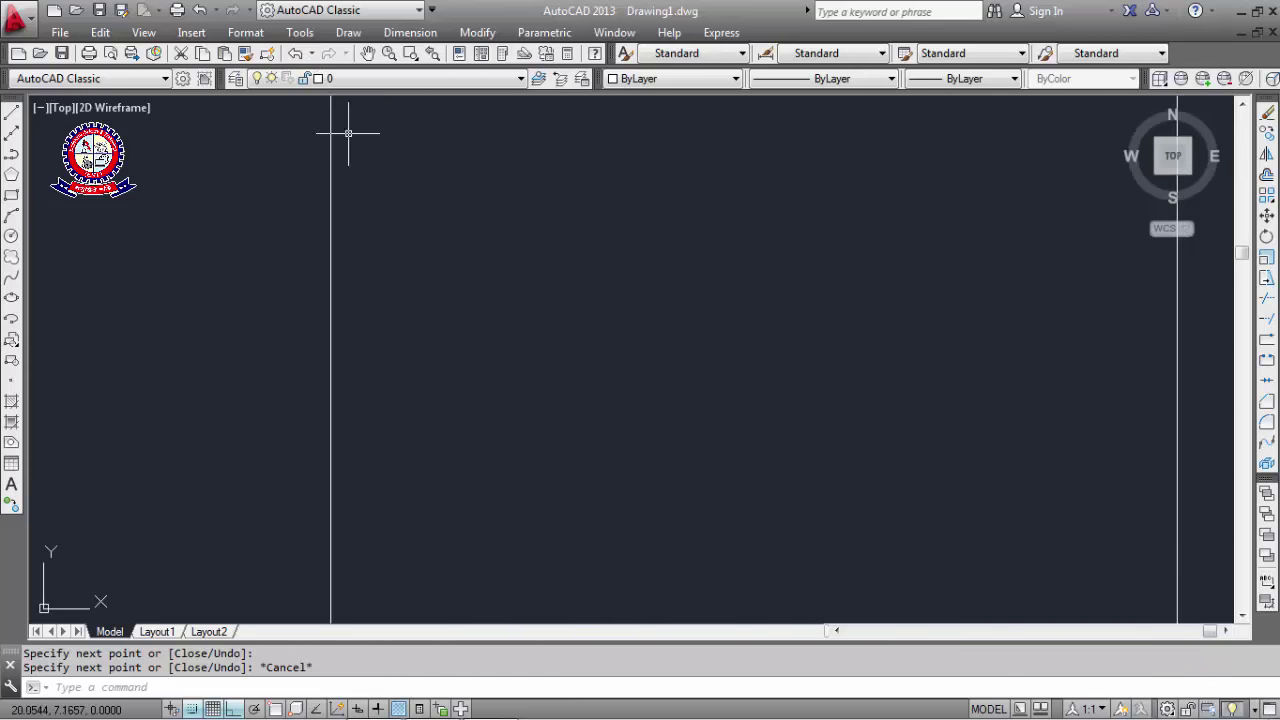
pyautogui.scroll(-2, 363, 351)
pyautogui.scroll(-5, 351, 434)
pyautogui.scroll(8, 354, 500)
pyautogui.moveTo(354, 529)
pyautogui.mouseDown(button='middle')
pyautogui.moveTo(415, 517)
pyautogui.moveTo(480, 451)
pyautogui.moveTo(491, 392)
pyautogui.moveTo(423, 463)
pyautogui.mouseUp(button='middle')
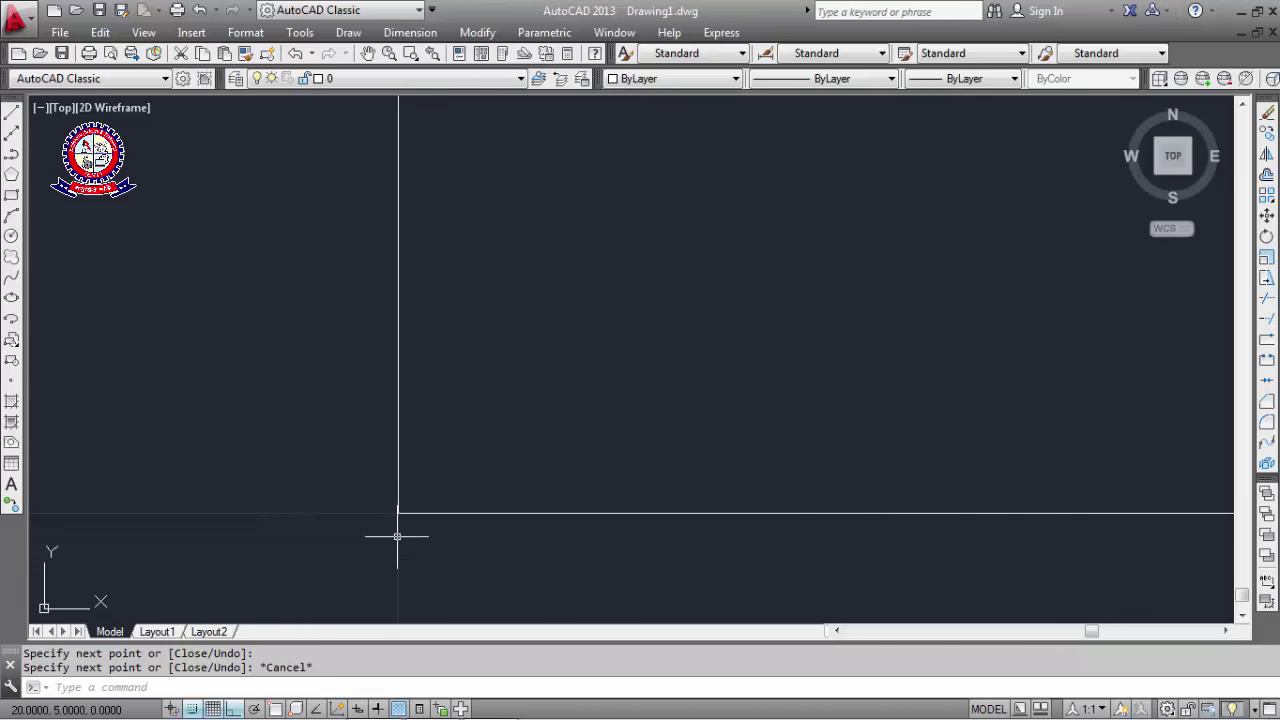
pyautogui.moveTo(397, 537); pyautogui.dragTo(386, 555, button='middle')
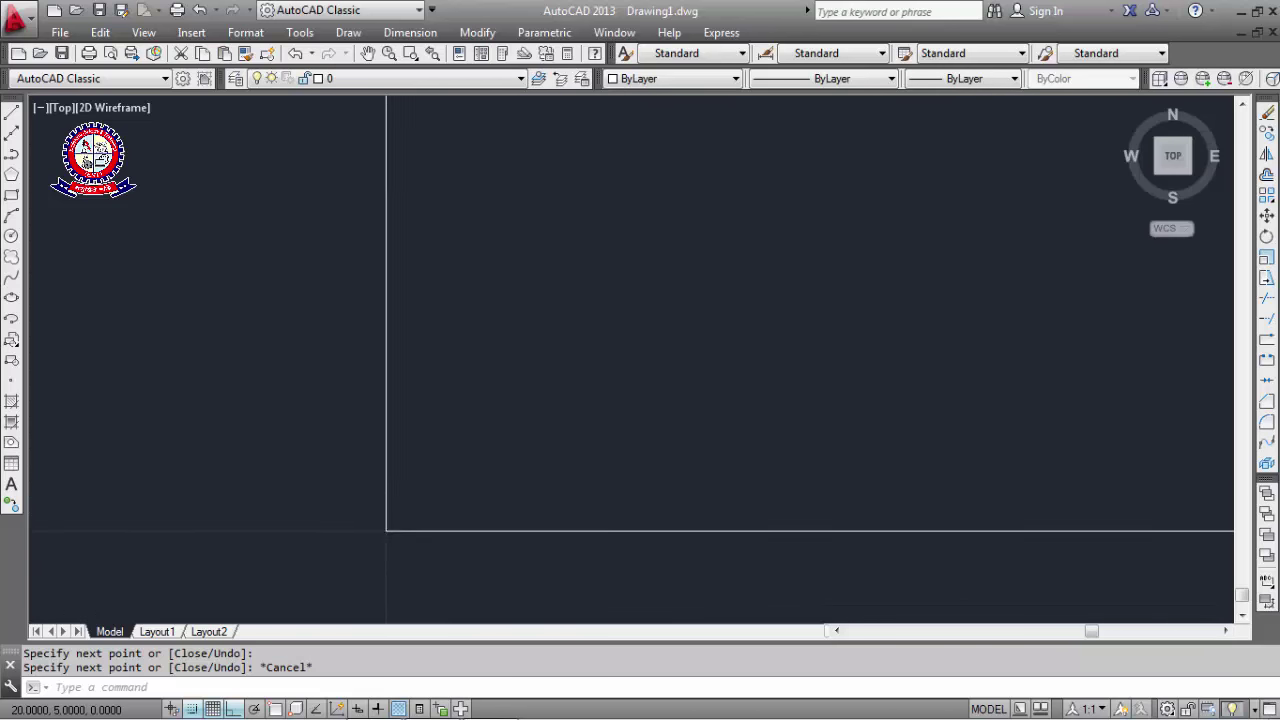
pyautogui.moveTo(383, 531)
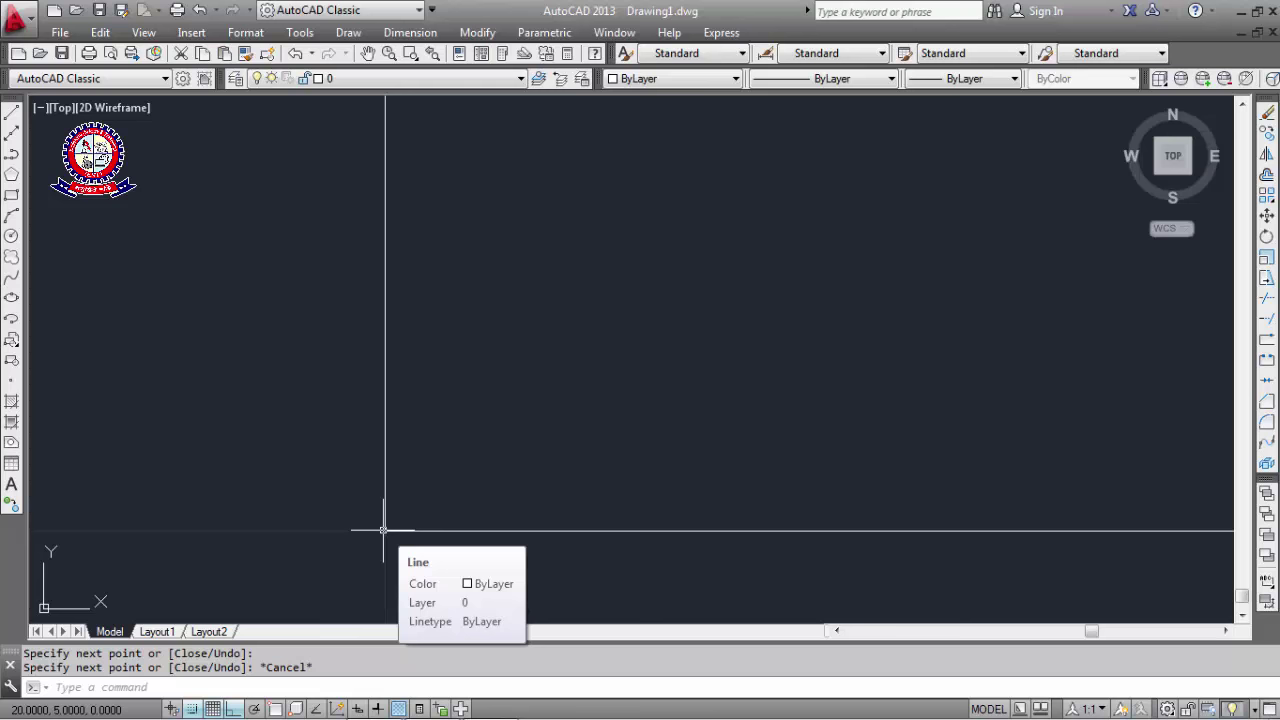
# Zoom All, then pan until both squares sit centred in the drawing area.
pyautogui.write('z')
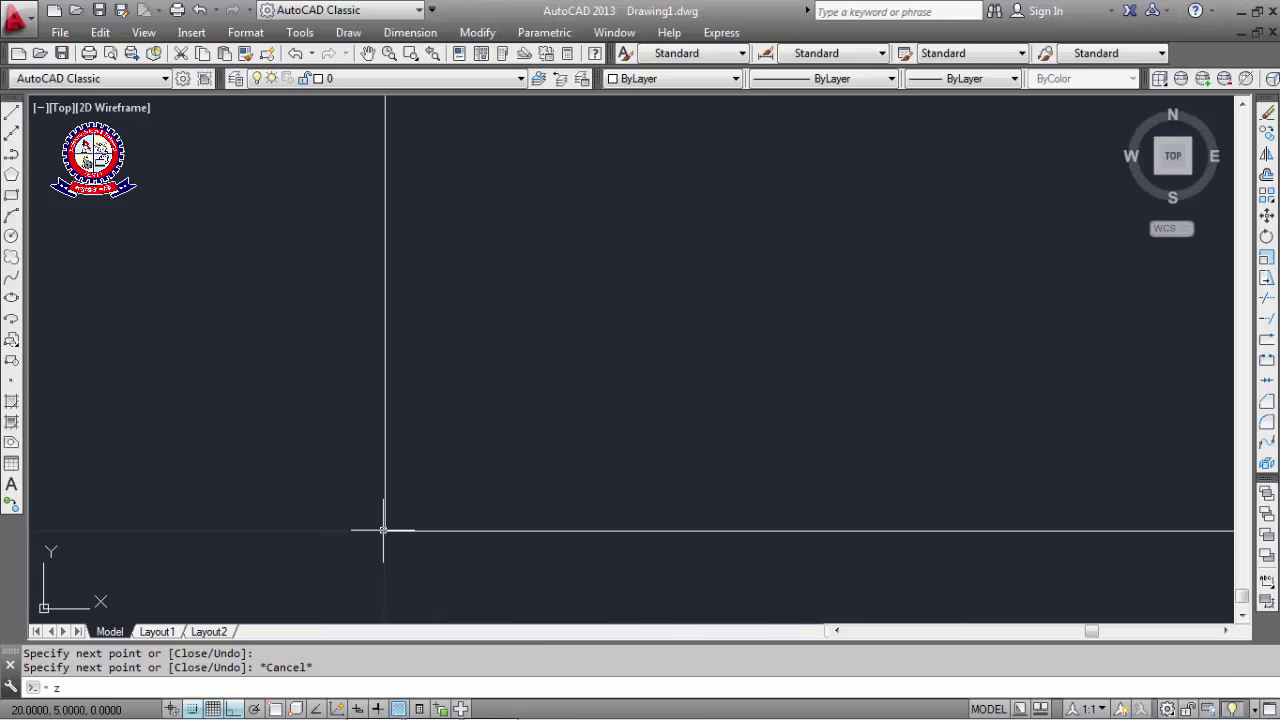
pyautogui.press('Return')
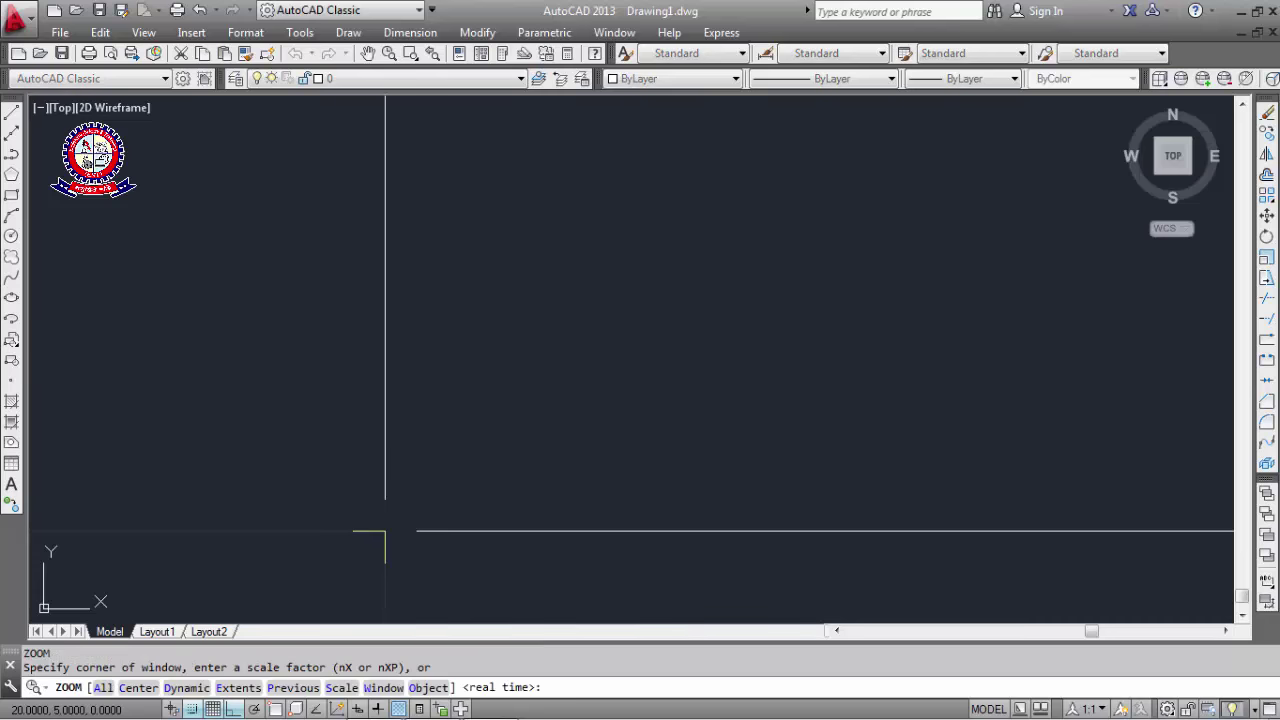
pyautogui.write('a')
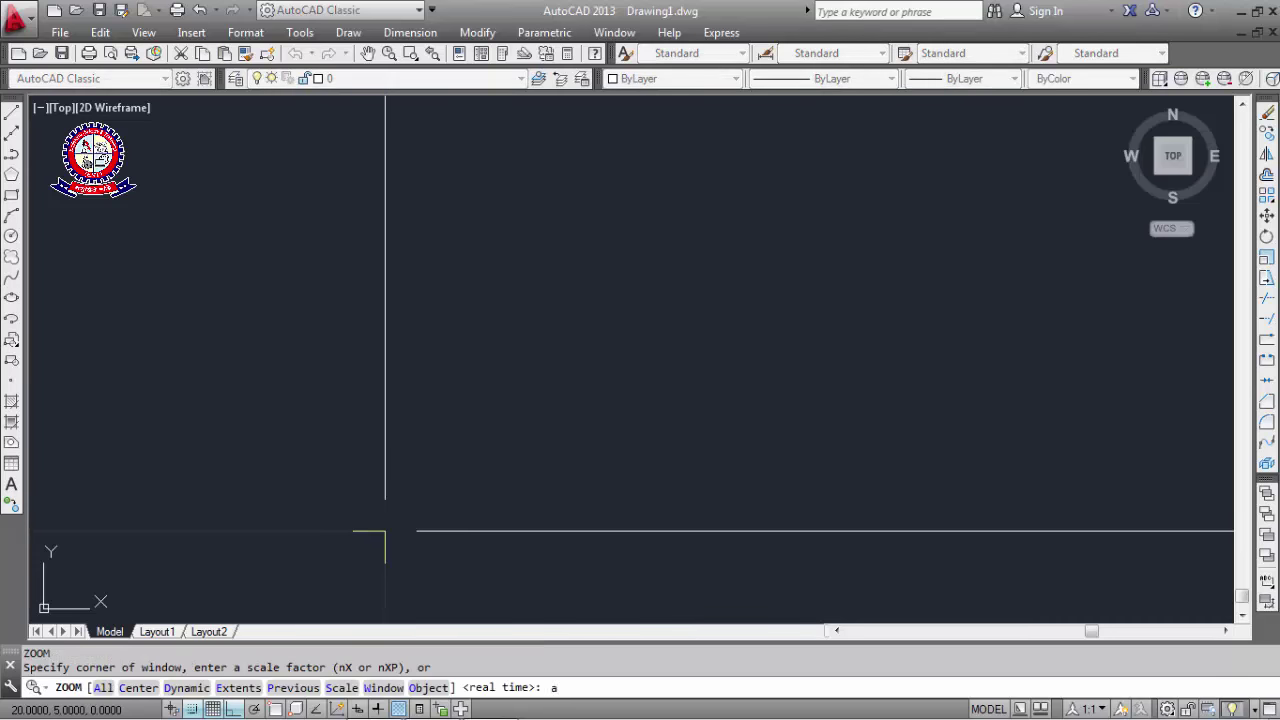
pyautogui.press('Return')
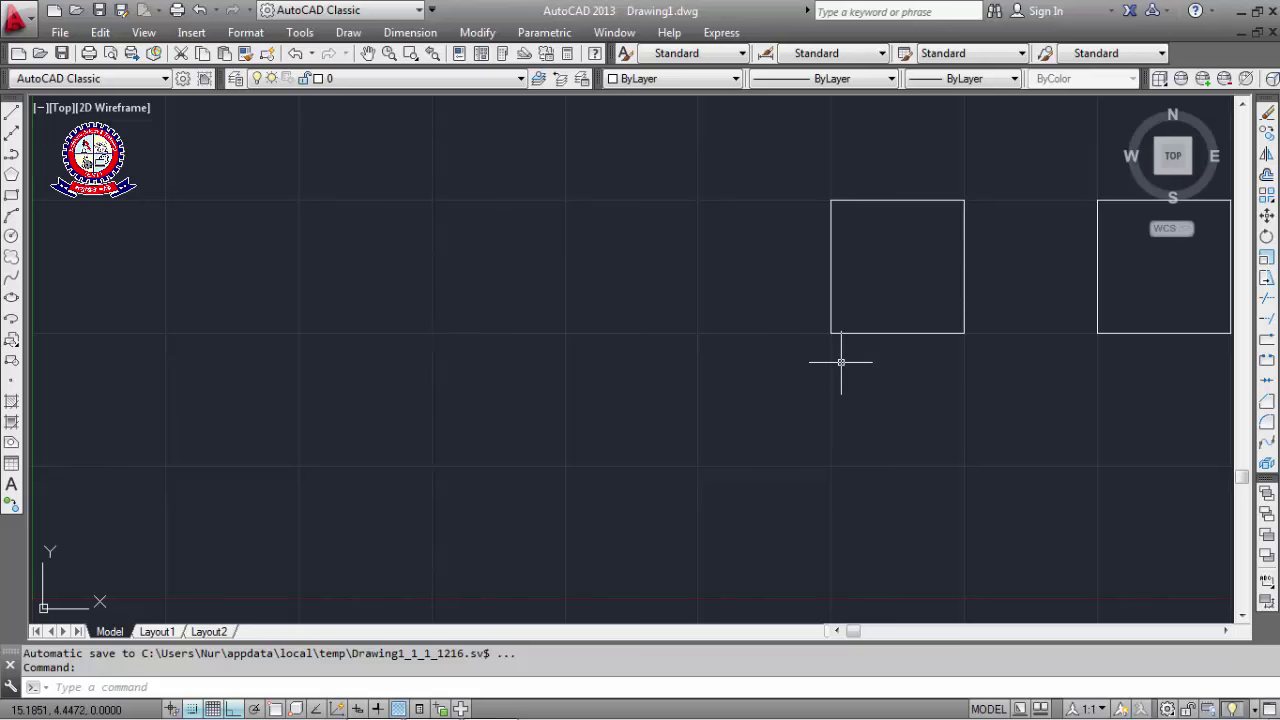
pyautogui.moveTo(829, 367); pyautogui.dragTo(786, 390, button='middle')
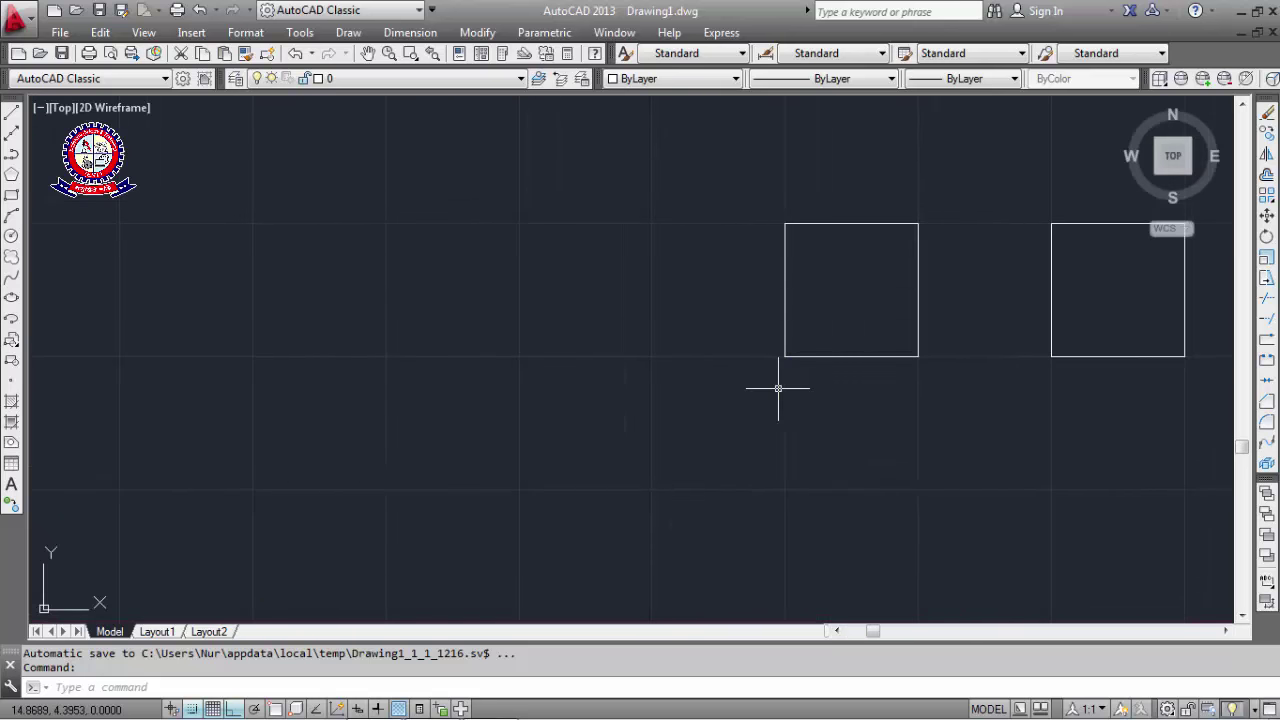
pyautogui.moveTo(542, 421); pyautogui.dragTo(163, 475, button='middle')
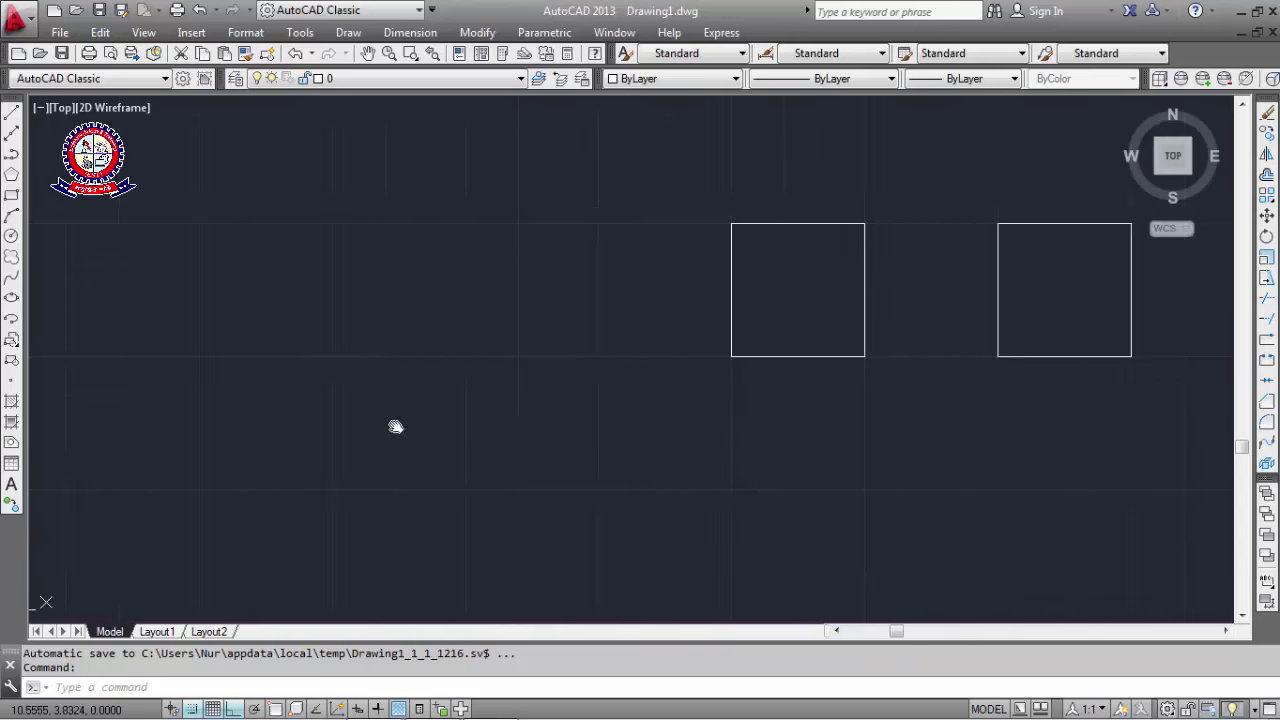
pyautogui.moveTo(686, 471); pyautogui.dragTo(671, 491, button='middle')
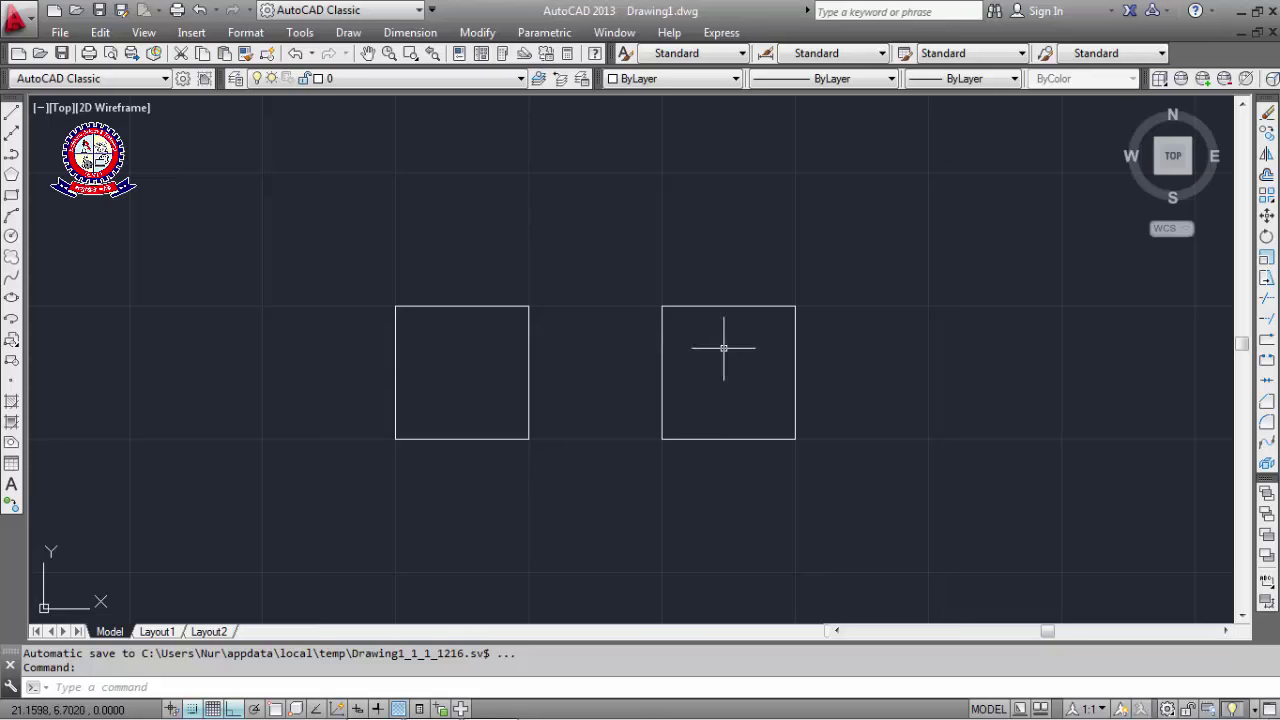
# Set GRIDSTYLE to 1 for a dotted grid and start the LINE command.
pyautogui.write('Gr')
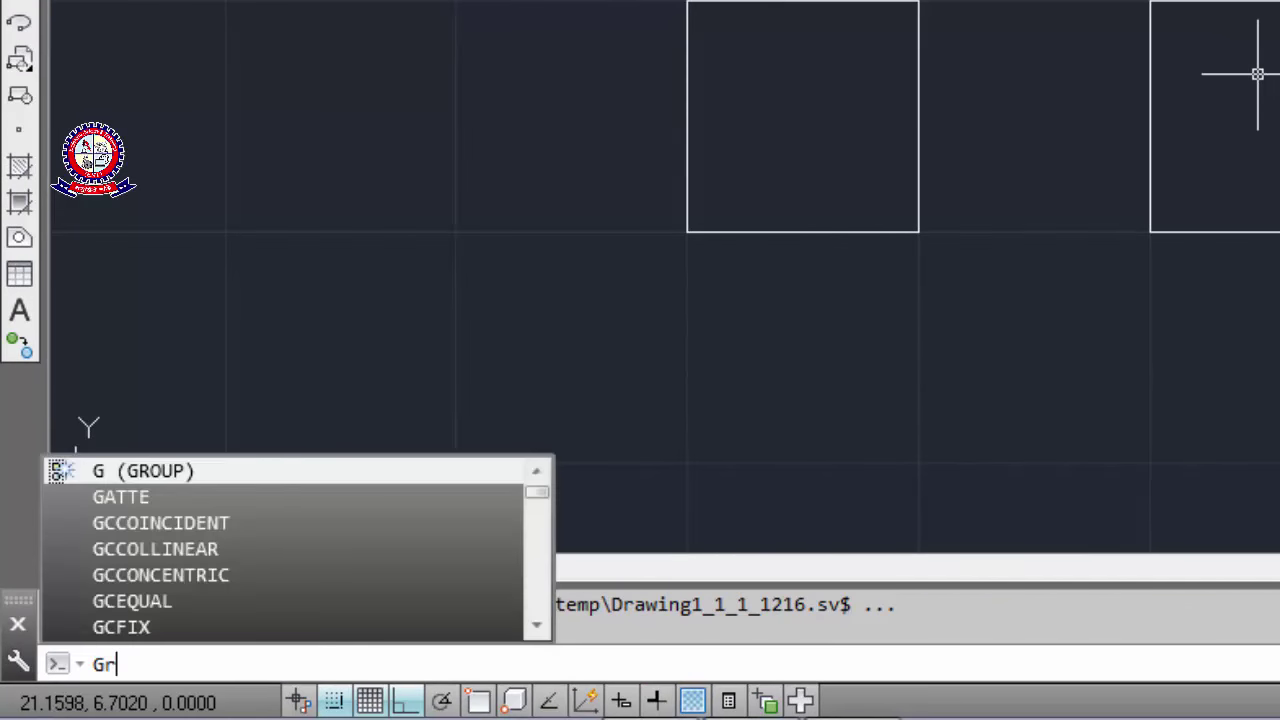
pyautogui.write('ids')
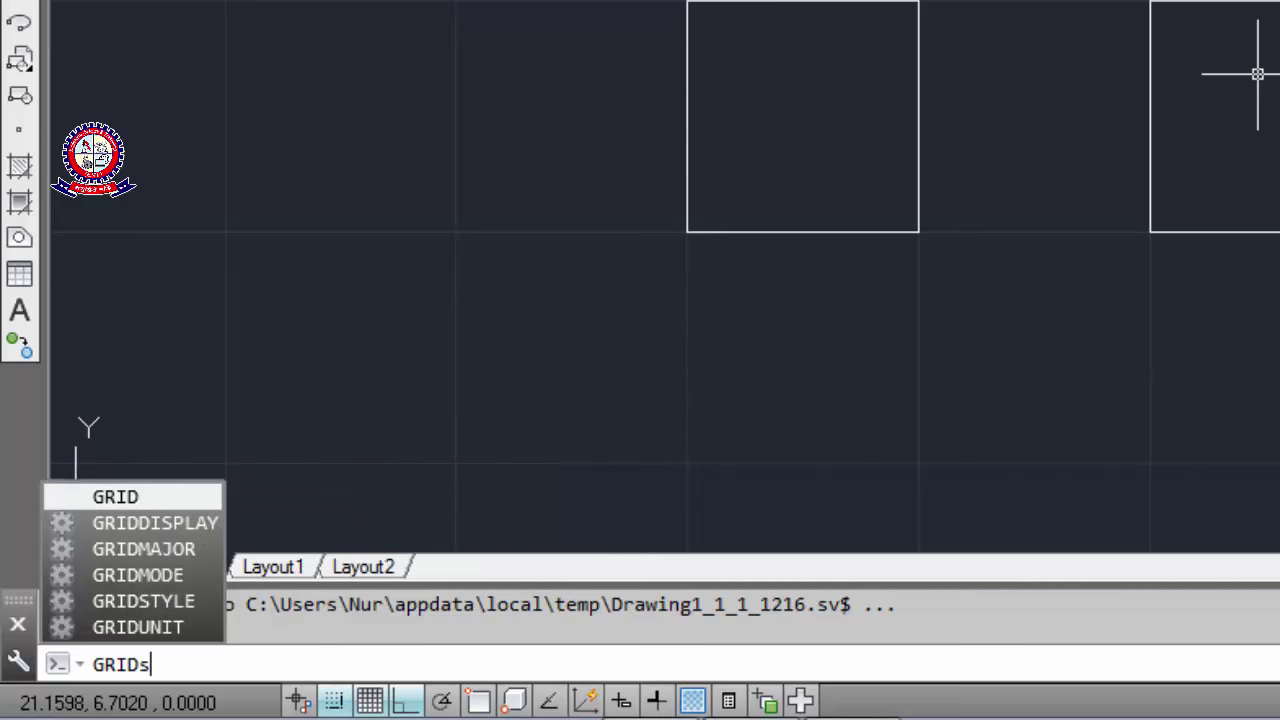
pyautogui.write('ty')
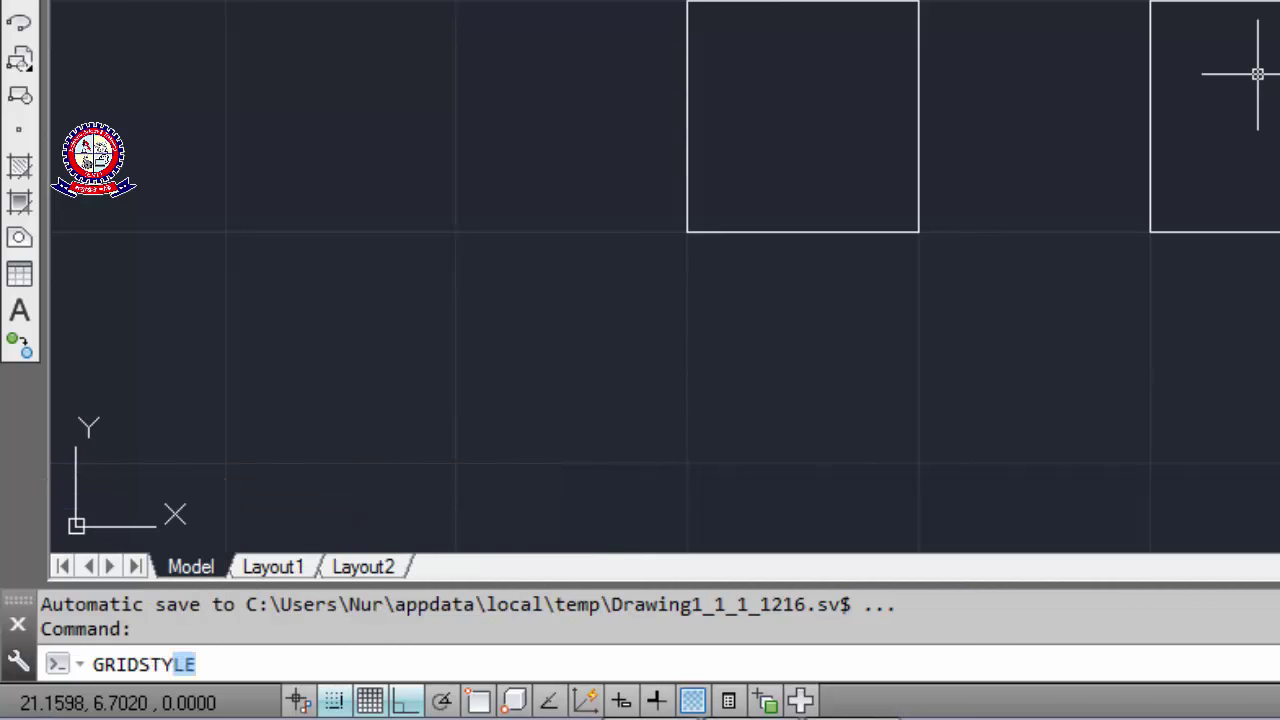
pyautogui.write('le')
pyautogui.press('Return')
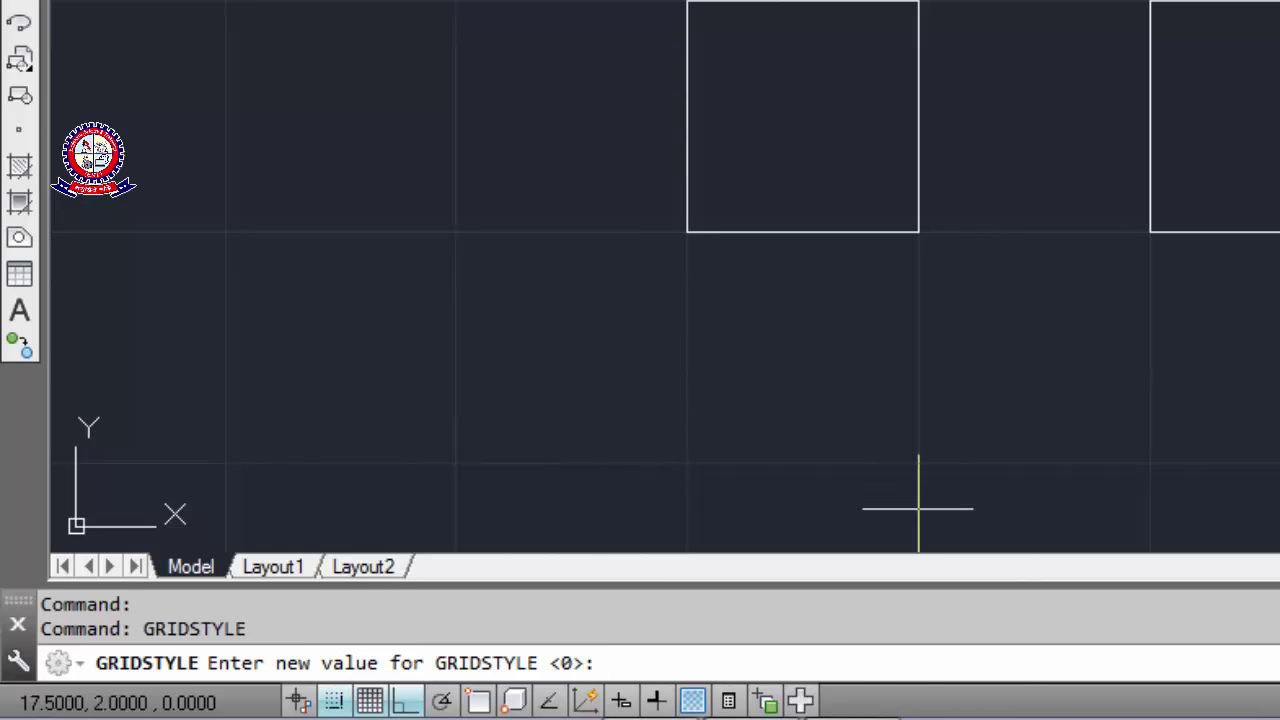
pyautogui.write('1')
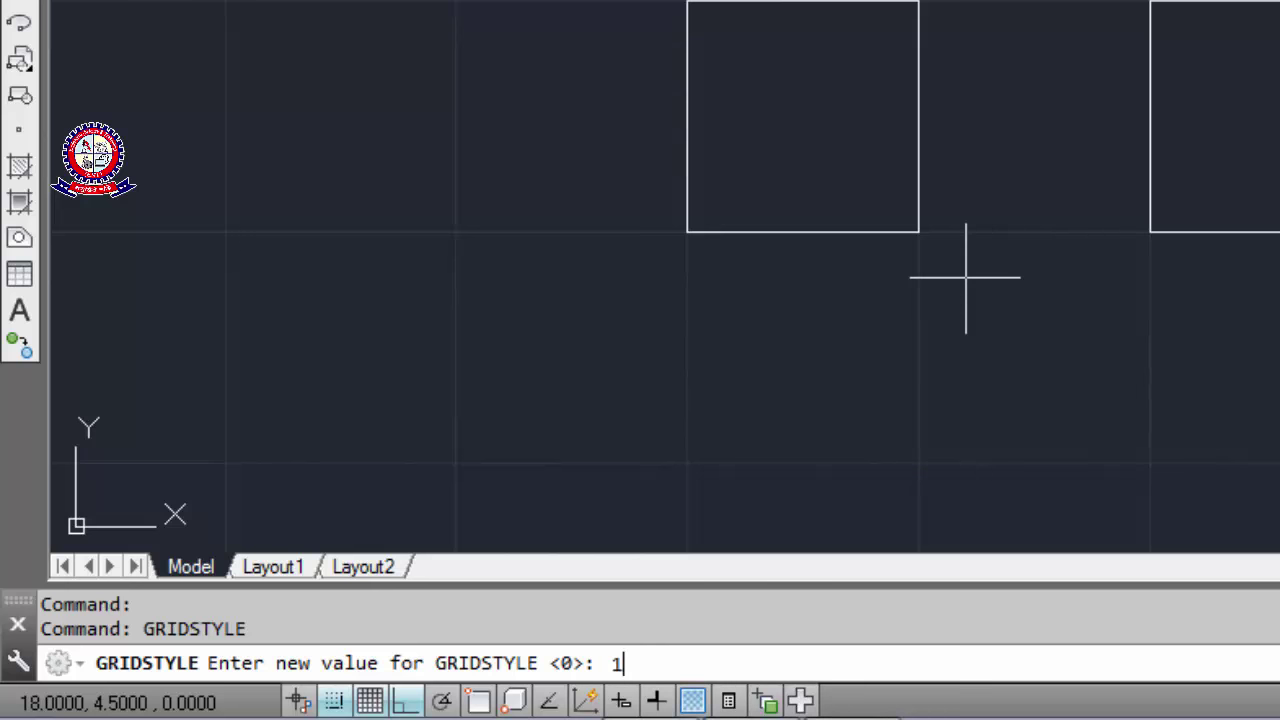
pyautogui.press('Return')
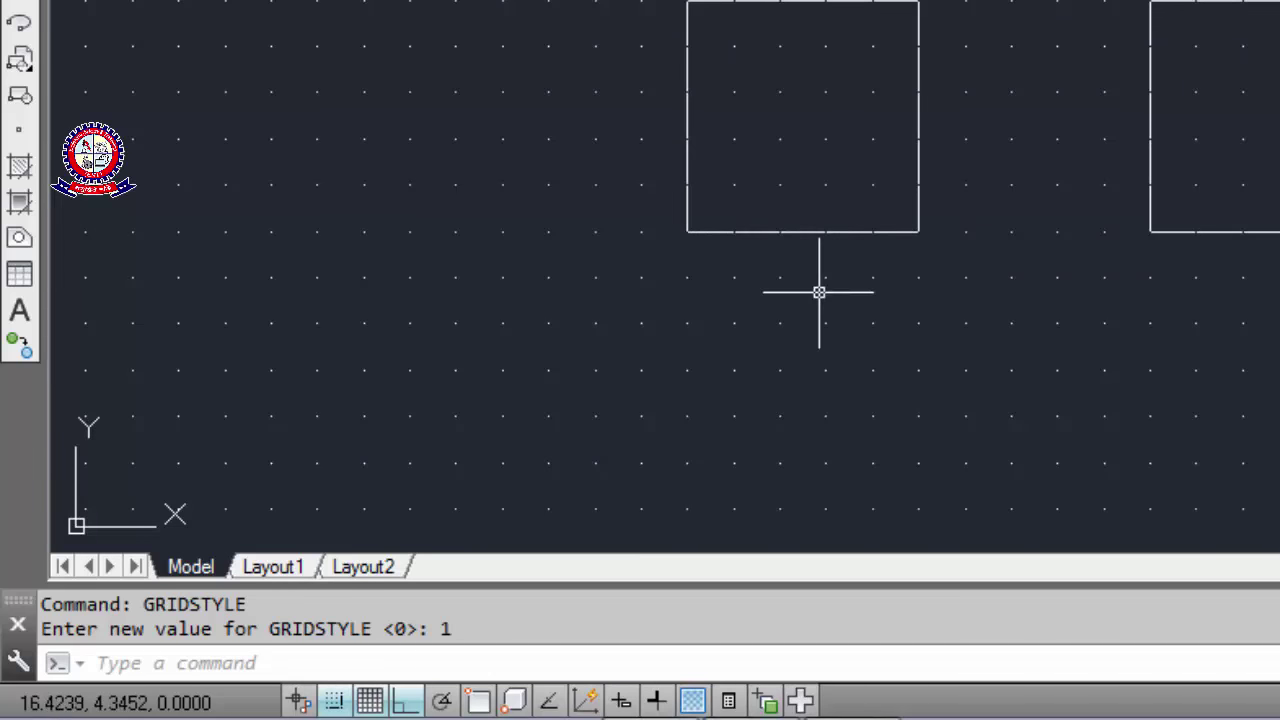
pyautogui.write('l')
pyautogui.press('Return')
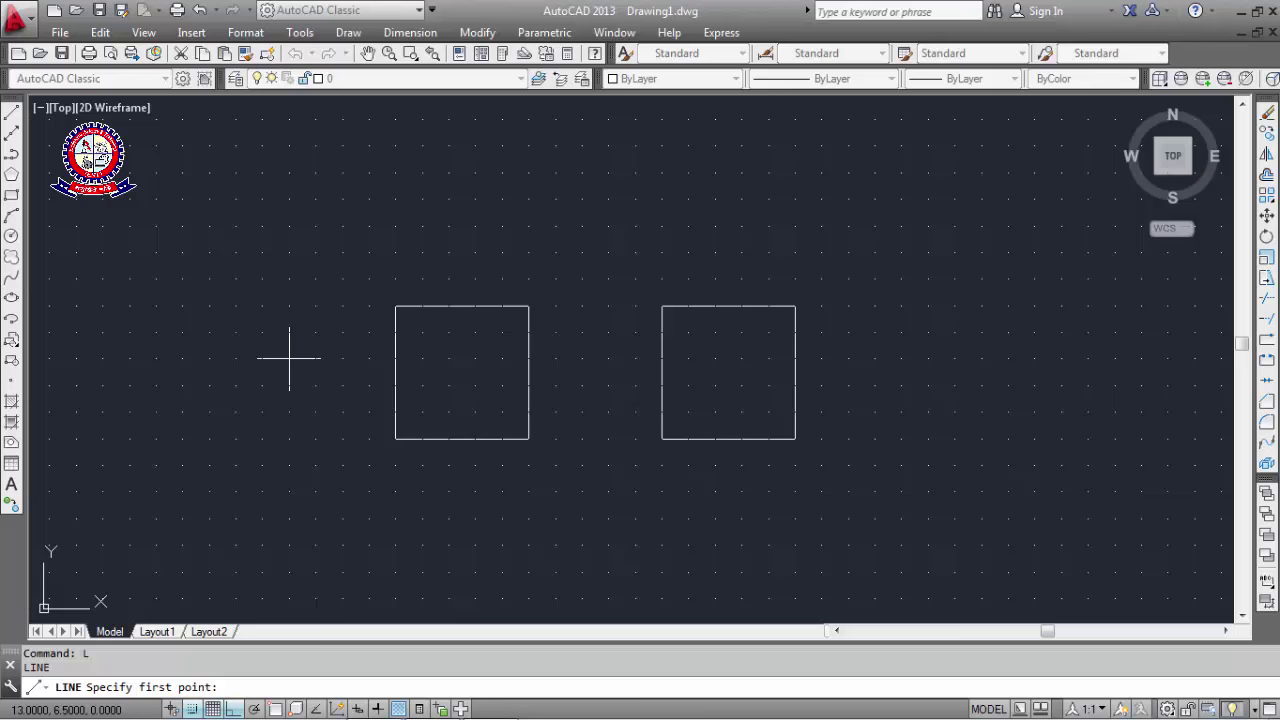
# Draw a small square snapped to the dot grid, left of the two larger squares.
pyautogui.scroll(2, 289, 357)
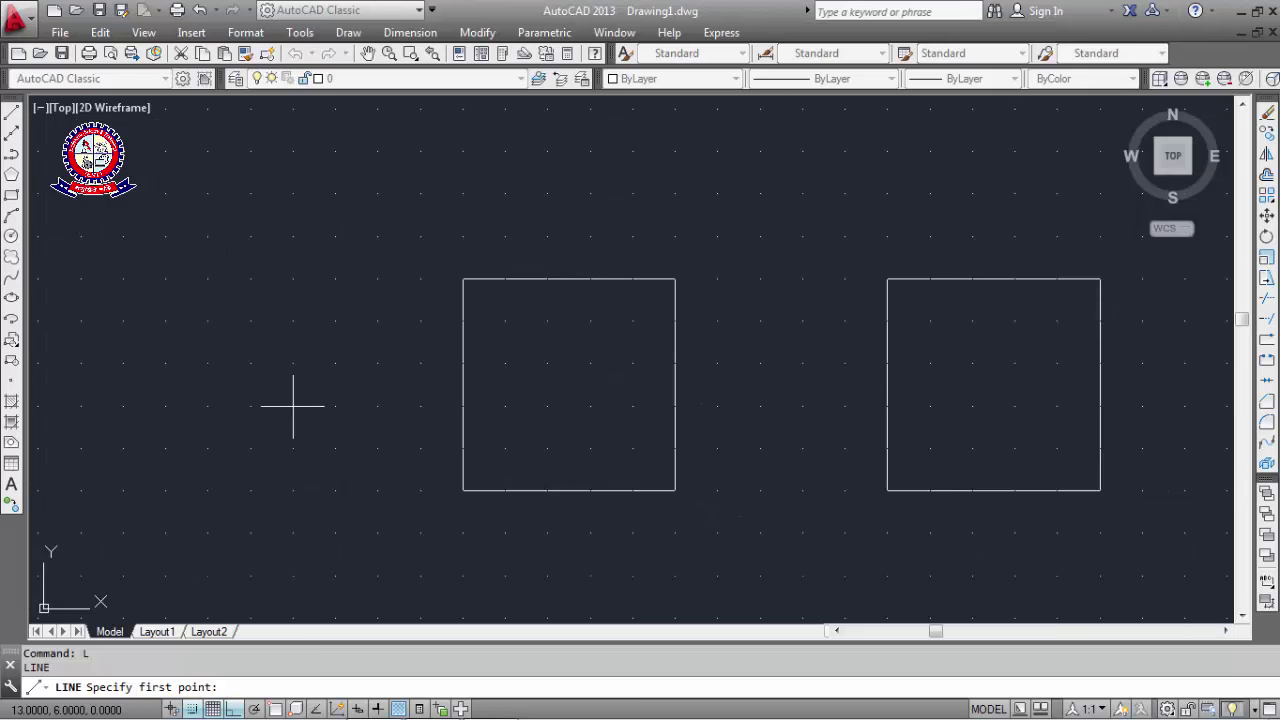
pyautogui.click(293, 406)
pyautogui.click(293, 364)
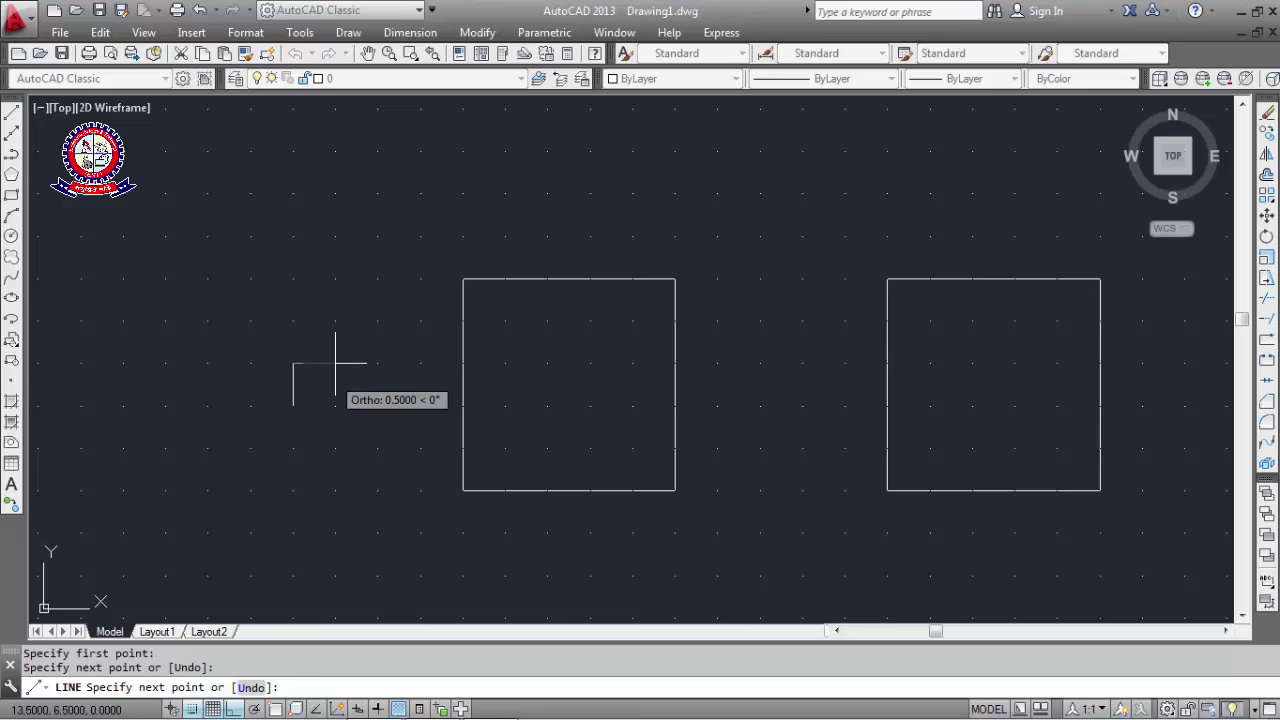
pyautogui.click(335, 364)
pyautogui.click(335, 406)
pyautogui.click(293, 406)
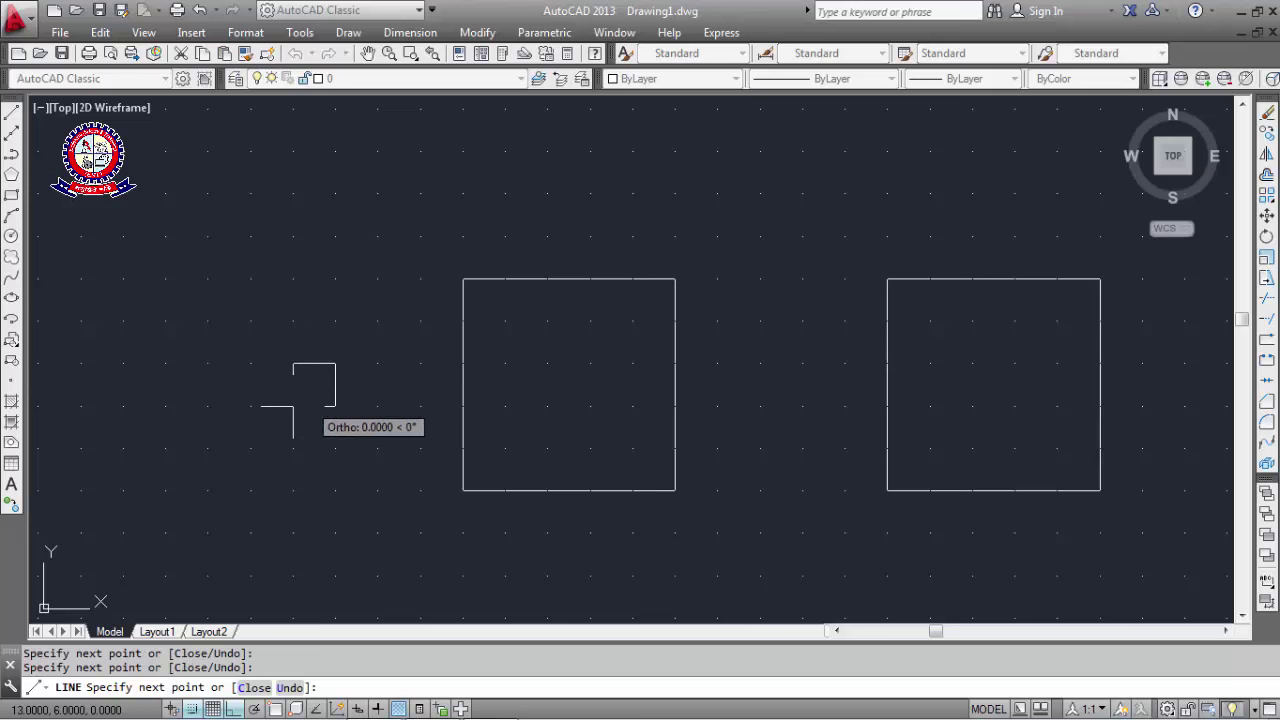
pyautogui.press('Escape')
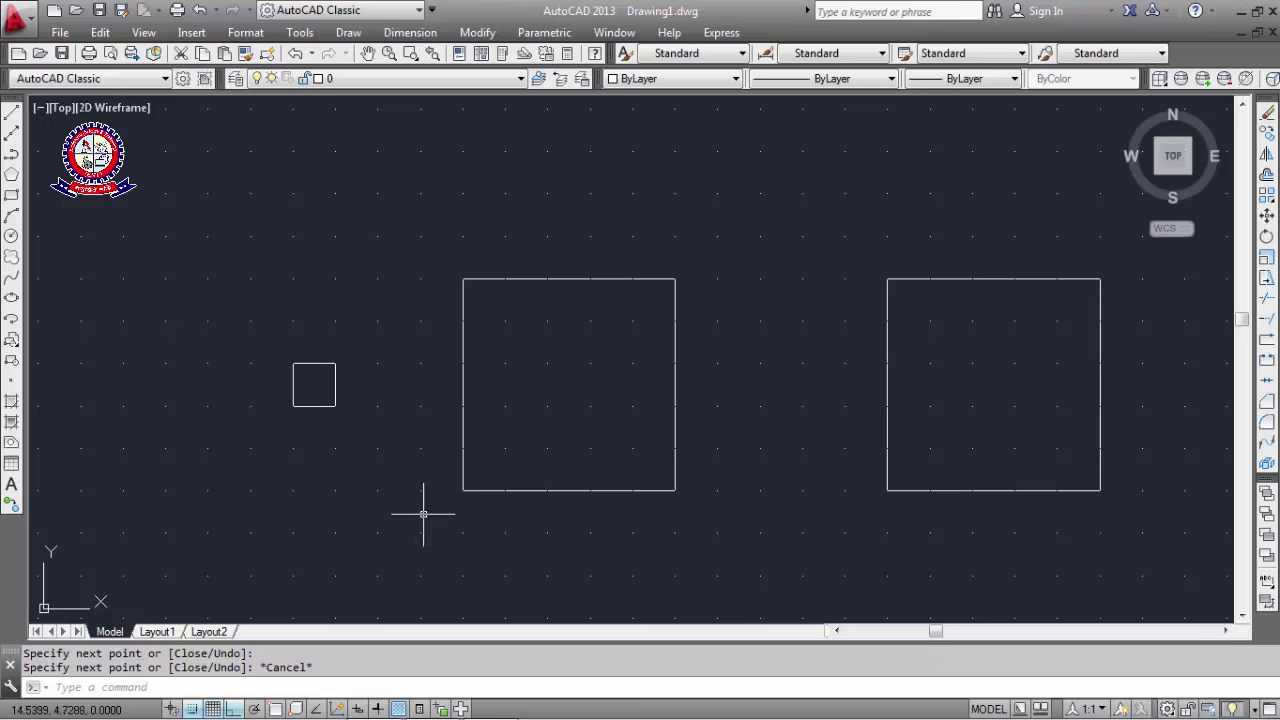
# Adjust the zoom around the three squares and return focus to the command line.
pyautogui.scroll(-4, 423, 513)
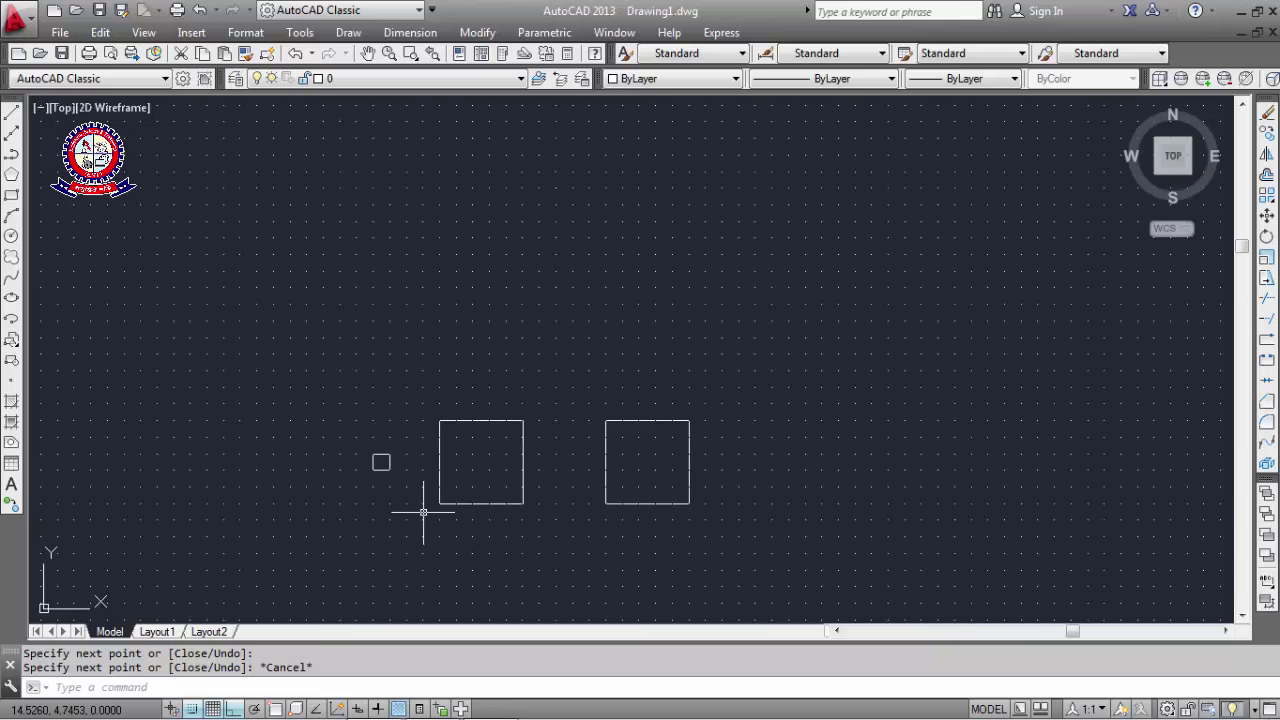
pyautogui.scroll(2, 414, 520)
pyautogui.scroll(2, 414, 523)
pyautogui.scroll(2, 414, 517)
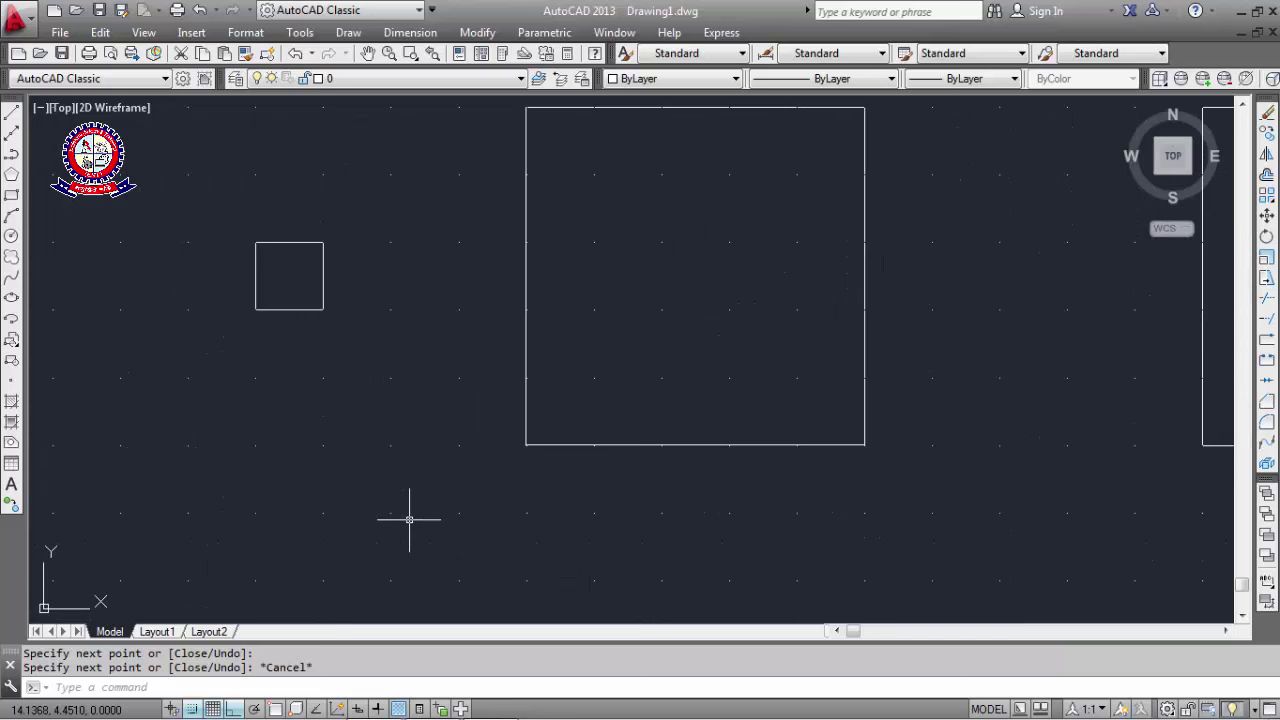
pyautogui.scroll(-2, 409, 519)
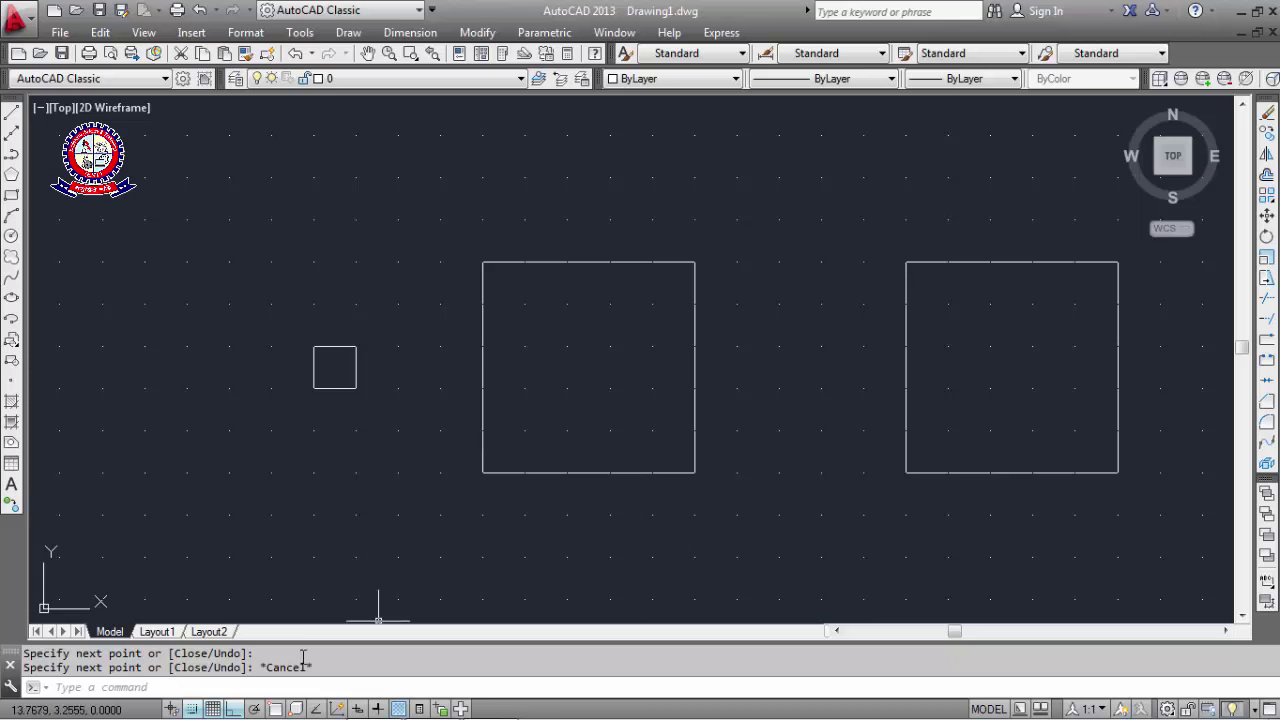
pyautogui.click(276, 690)
# Run GRIDSTYLE, correcting the misspelling, and set it to 0 for a lined grid.
pyautogui.write('g')
pyautogui.write('r')
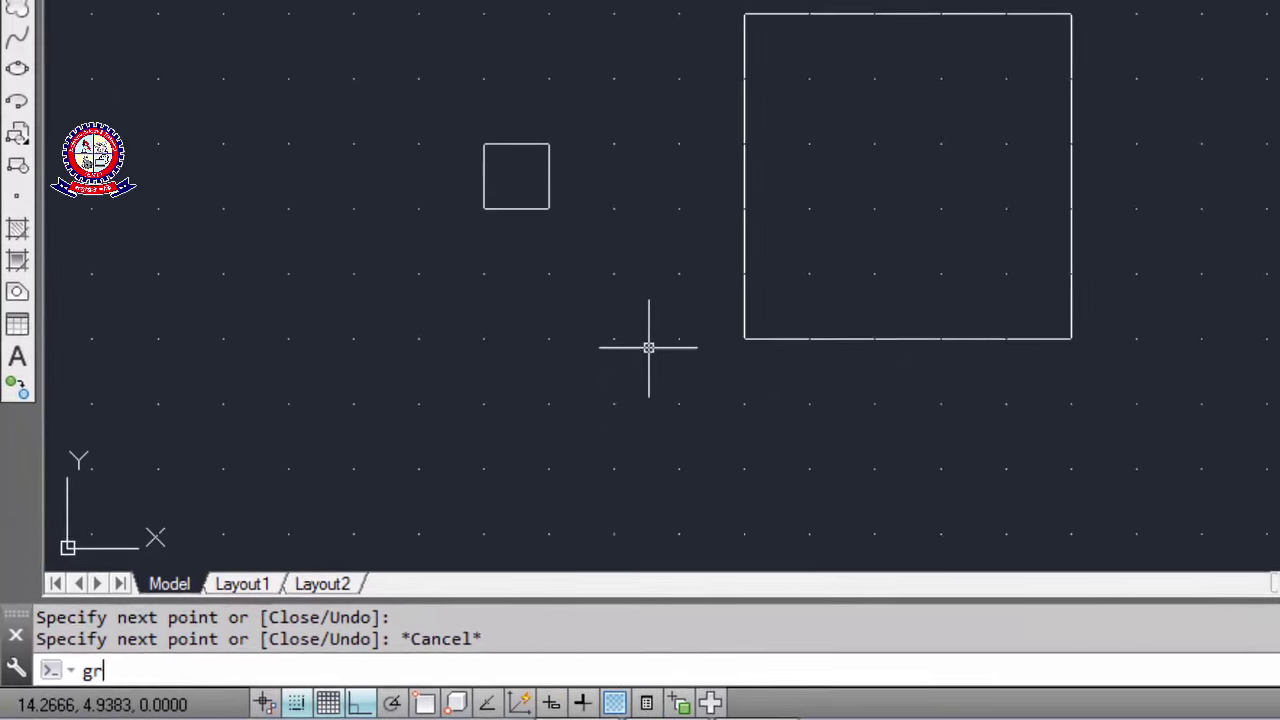
pyautogui.write('idST')
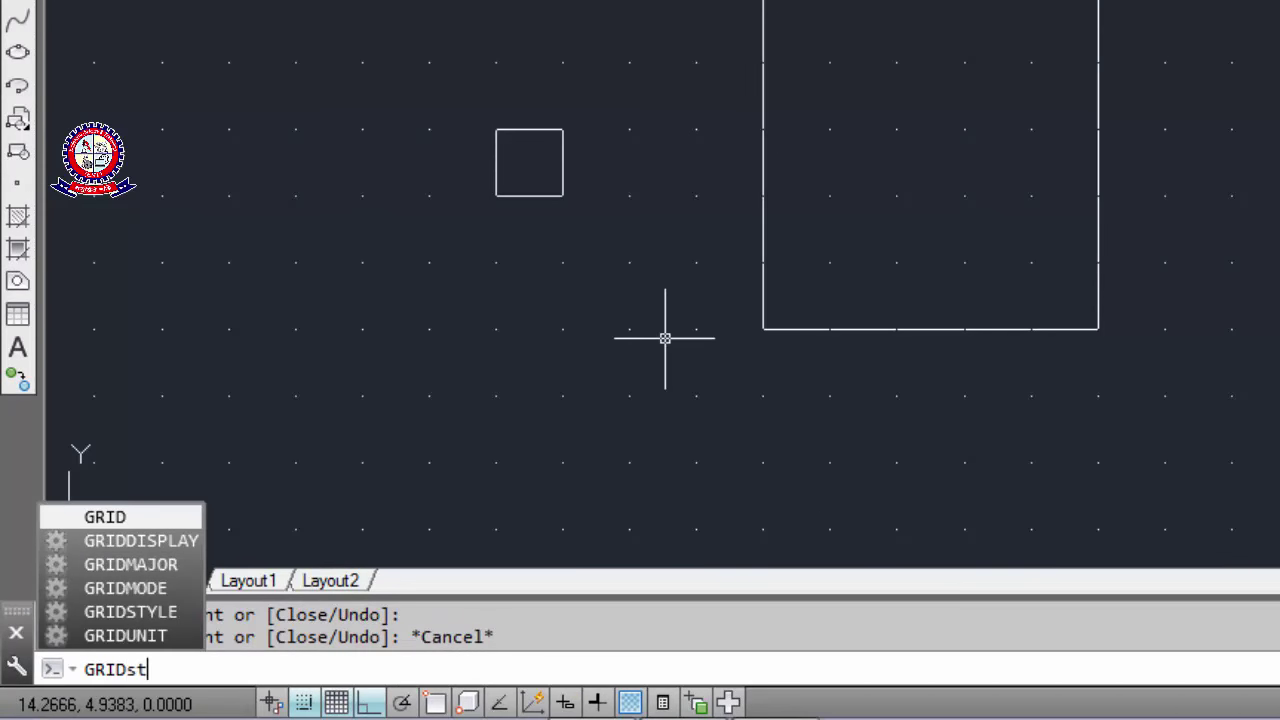
pyautogui.write('le')
pyautogui.press('Return')
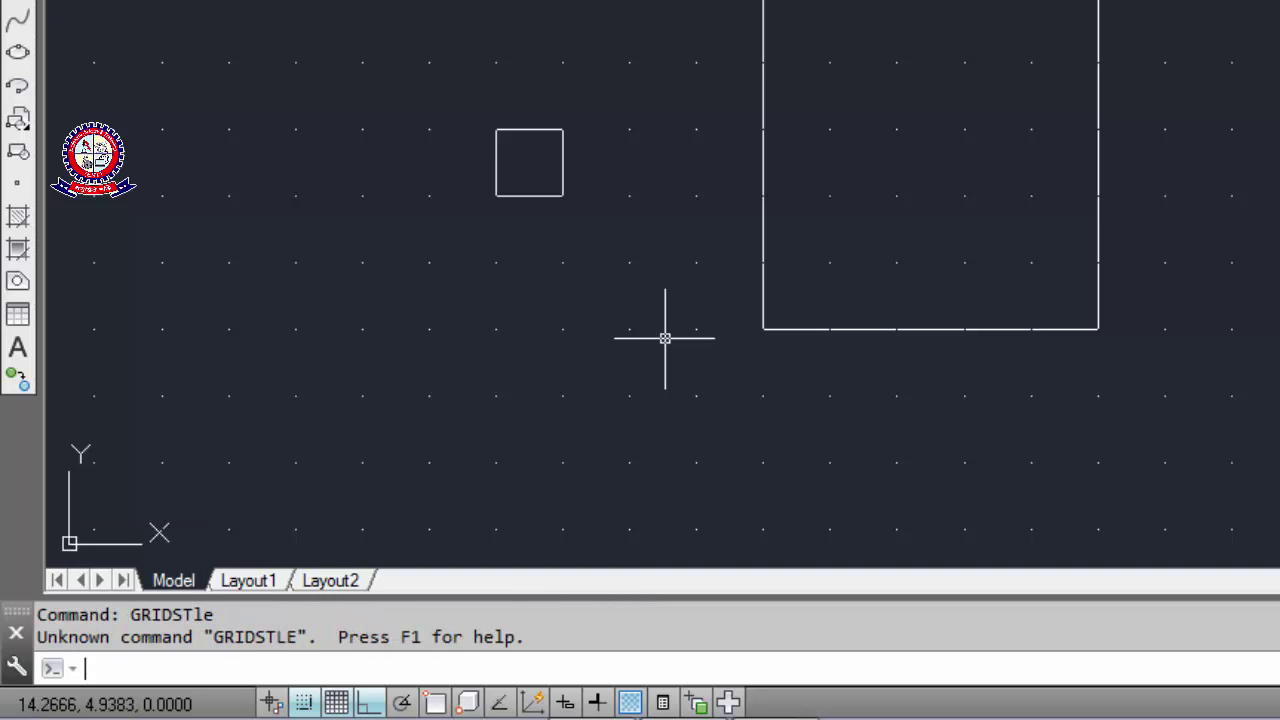
pyautogui.write('gr')
pyautogui.write('ai')
pyautogui.press('BackSpace')
pyautogui.press('BackSpace')
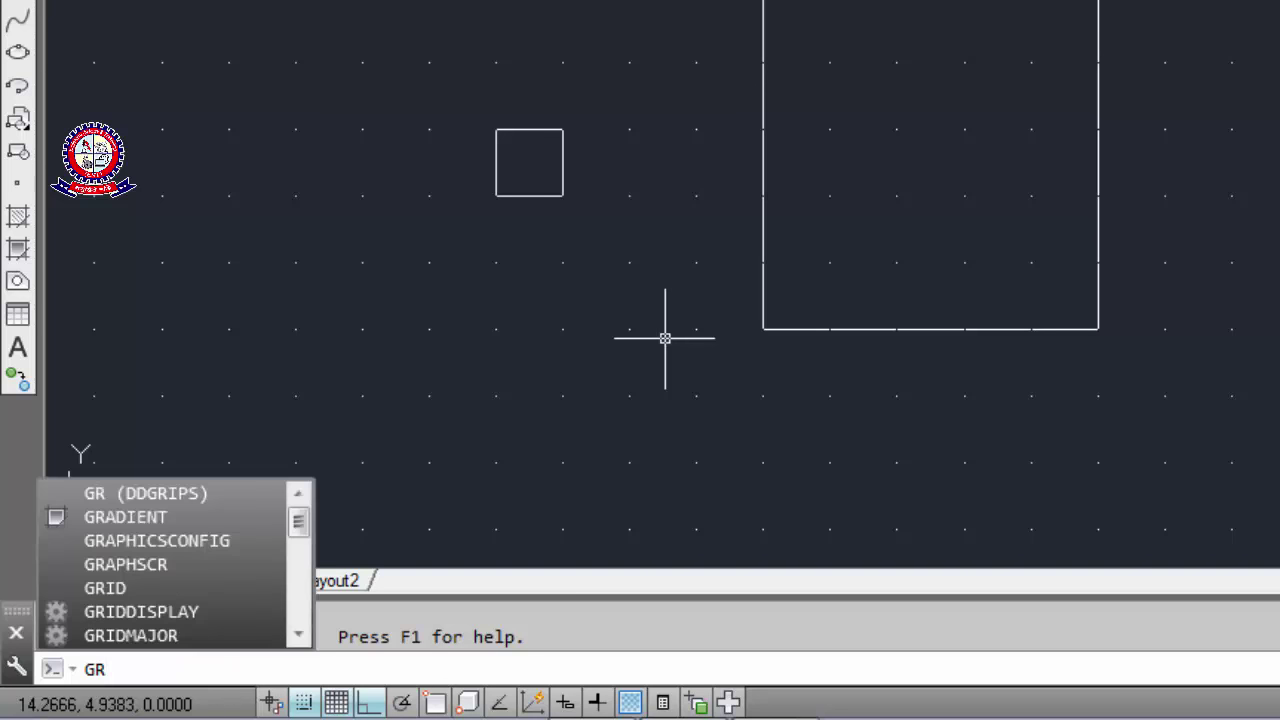
pyautogui.write('IDs')
pyautogui.press('Tab')
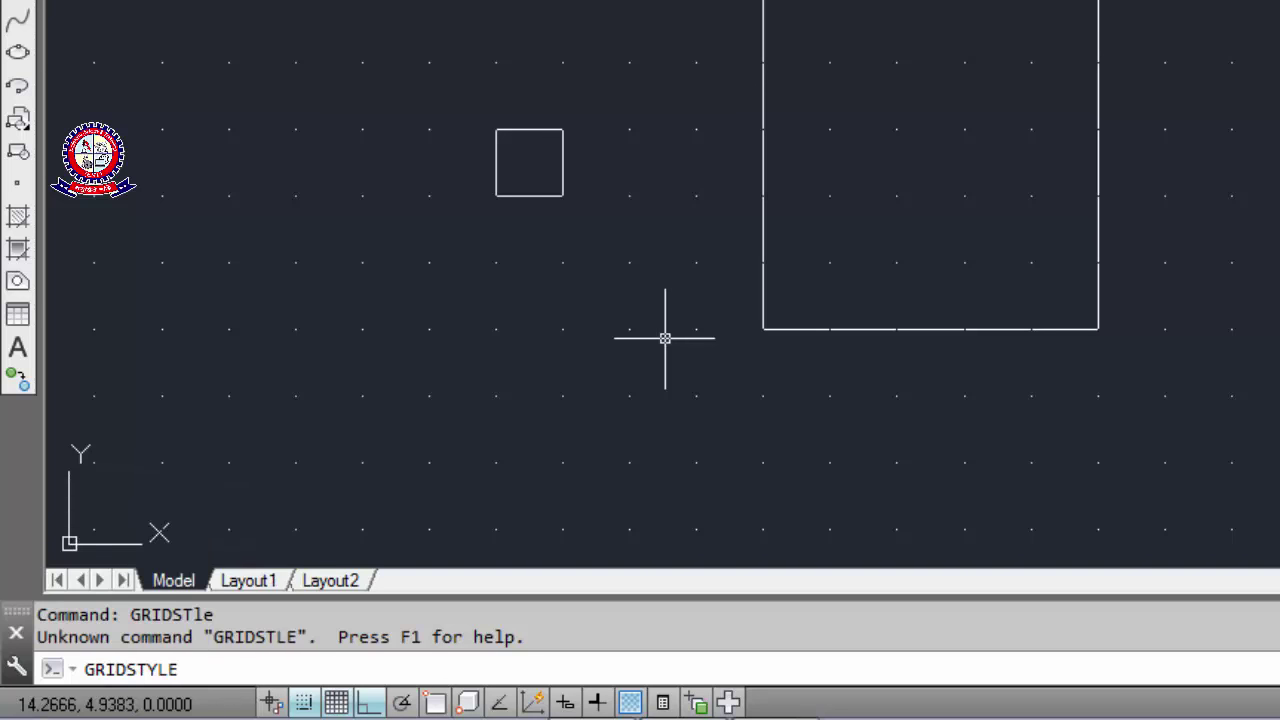
pyautogui.press('BackSpace')
pyautogui.press('BackSpace')
pyautogui.press('BackSpace')
pyautogui.write('tyle')
pyautogui.press('Return')
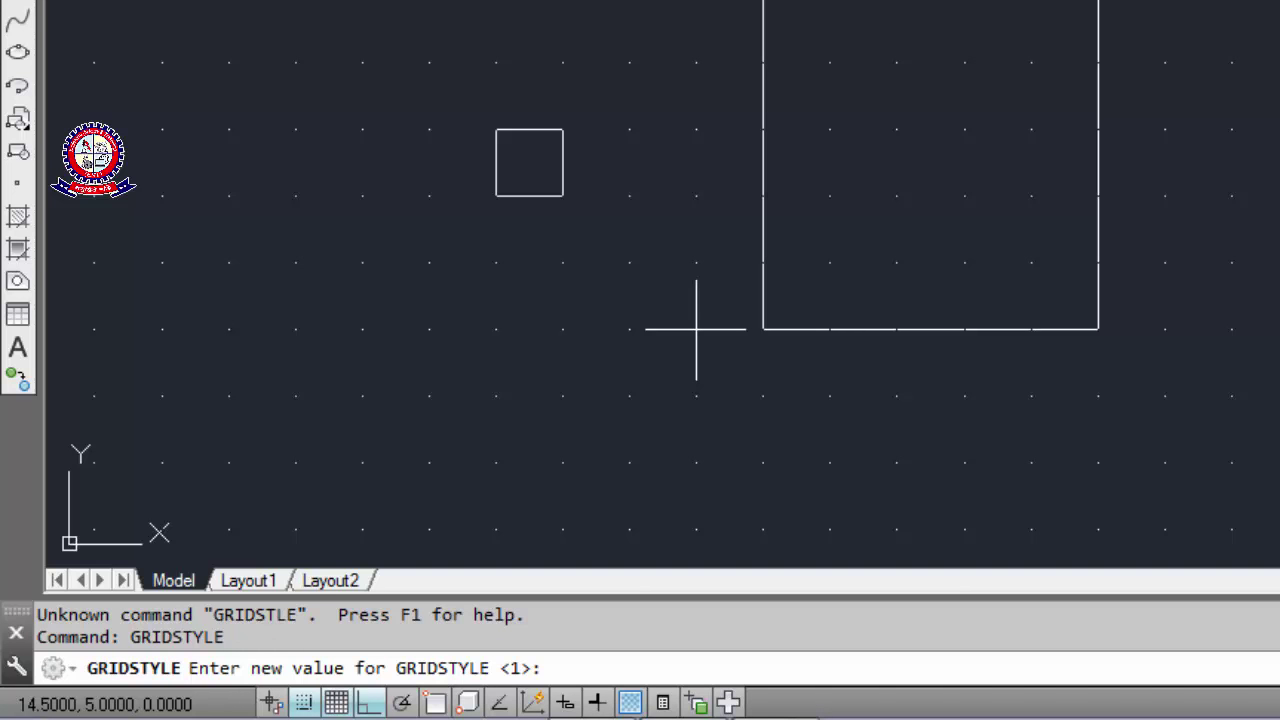
pyautogui.write('0')
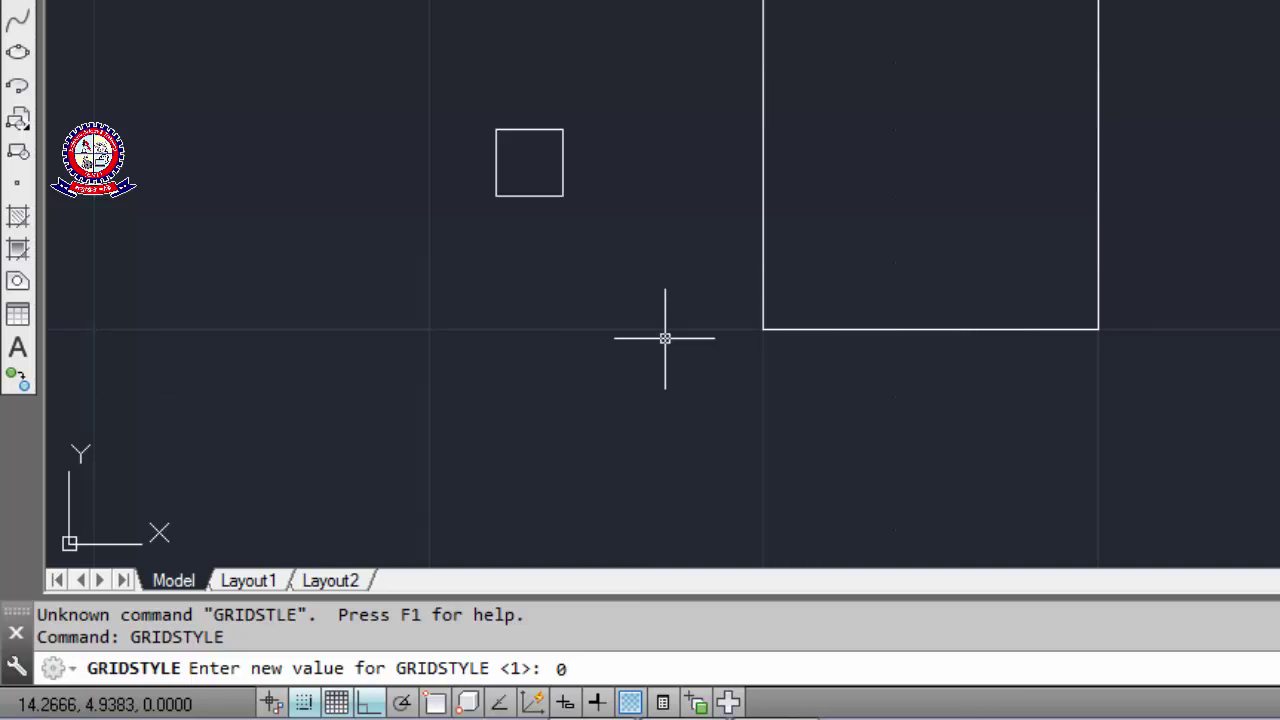
pyautogui.press('Return')
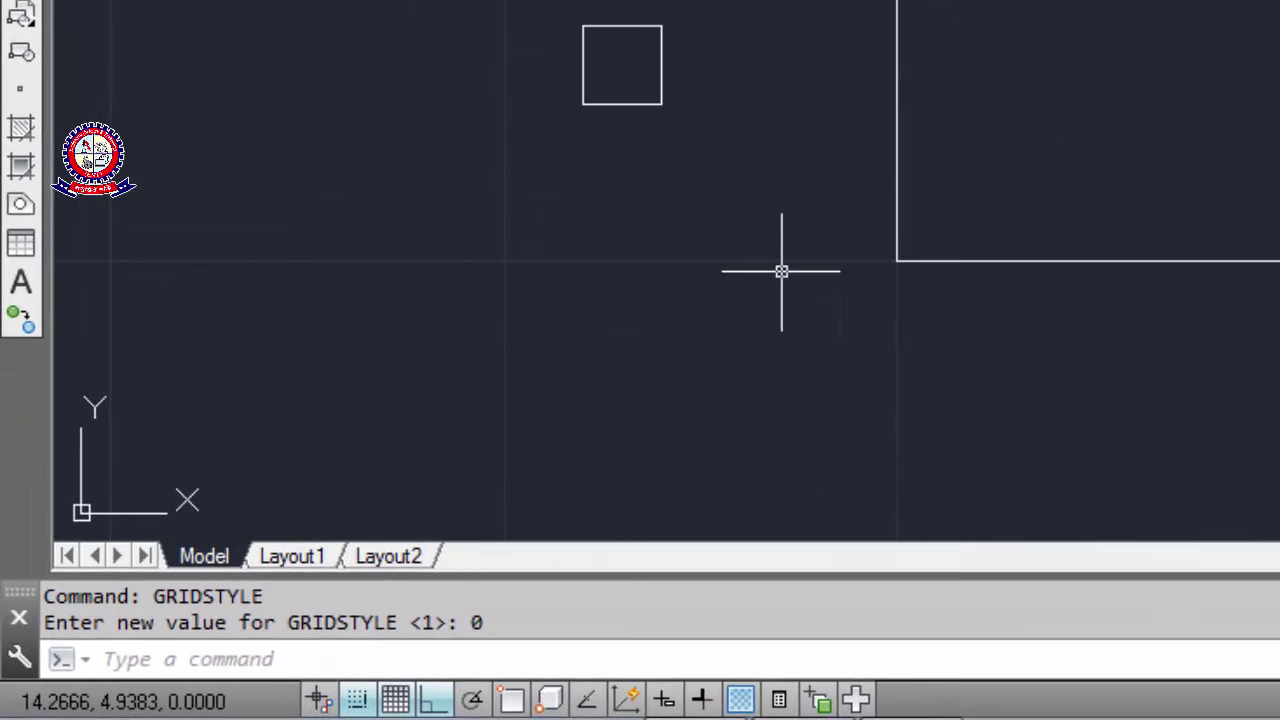
# Set the SNAP spacing to 0.25 and start the LINE command.
pyautogui.write('sn')
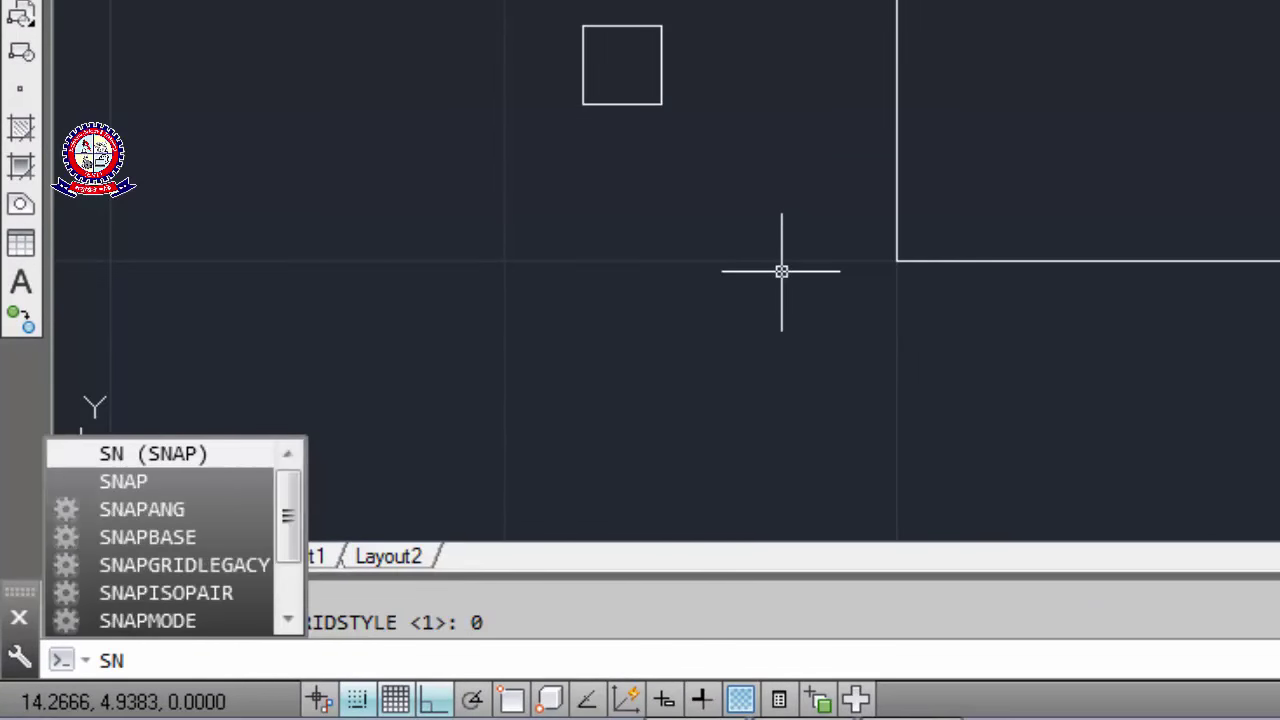
pyautogui.write('AP')
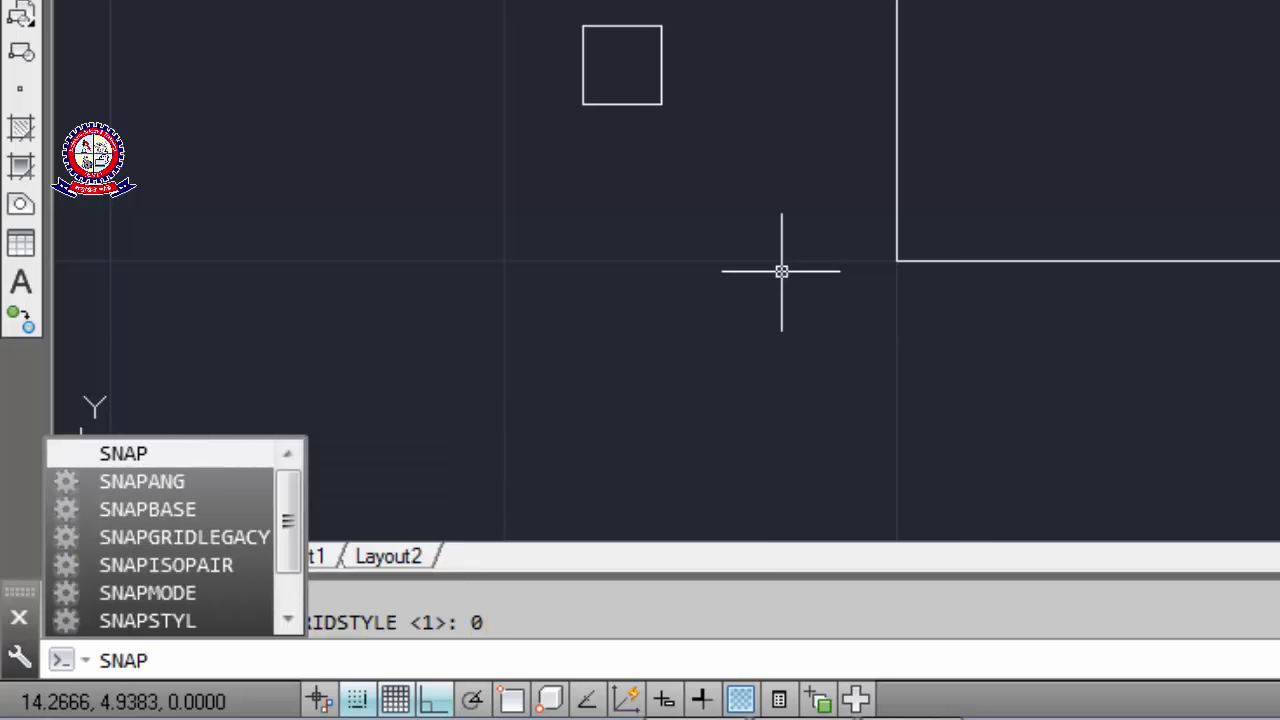
pyautogui.press('Return')
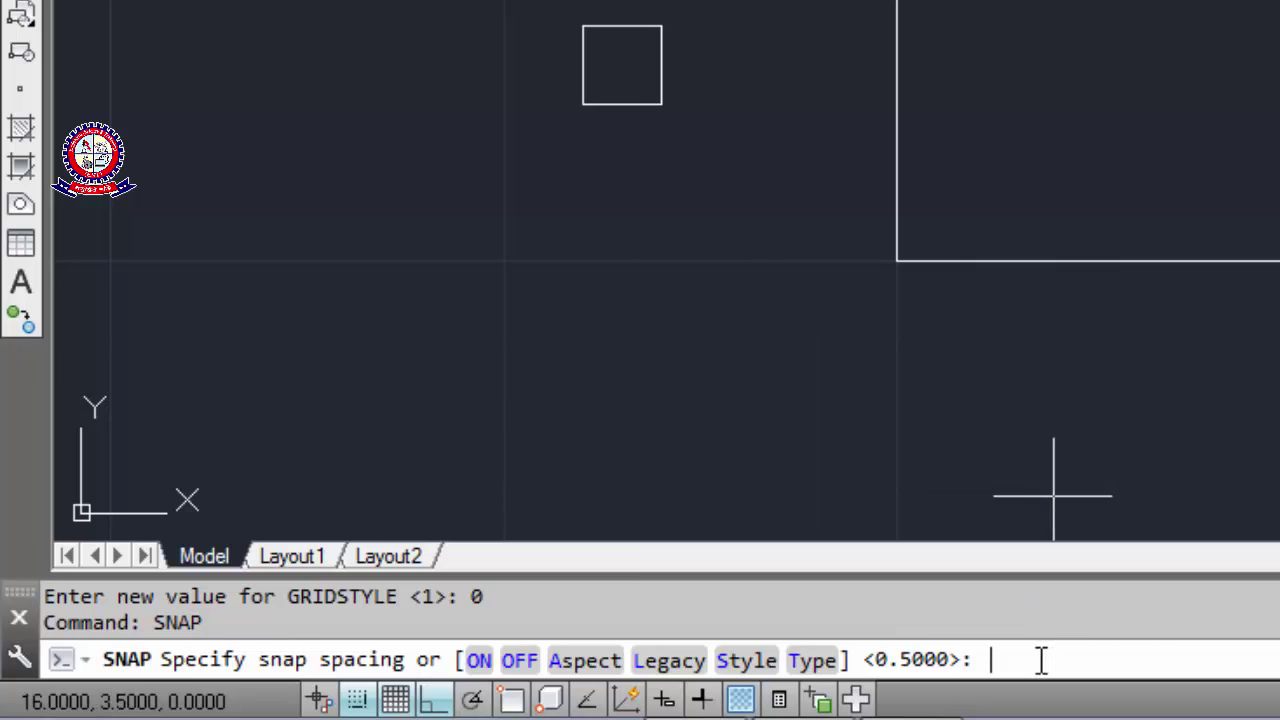
pyautogui.write('0.')
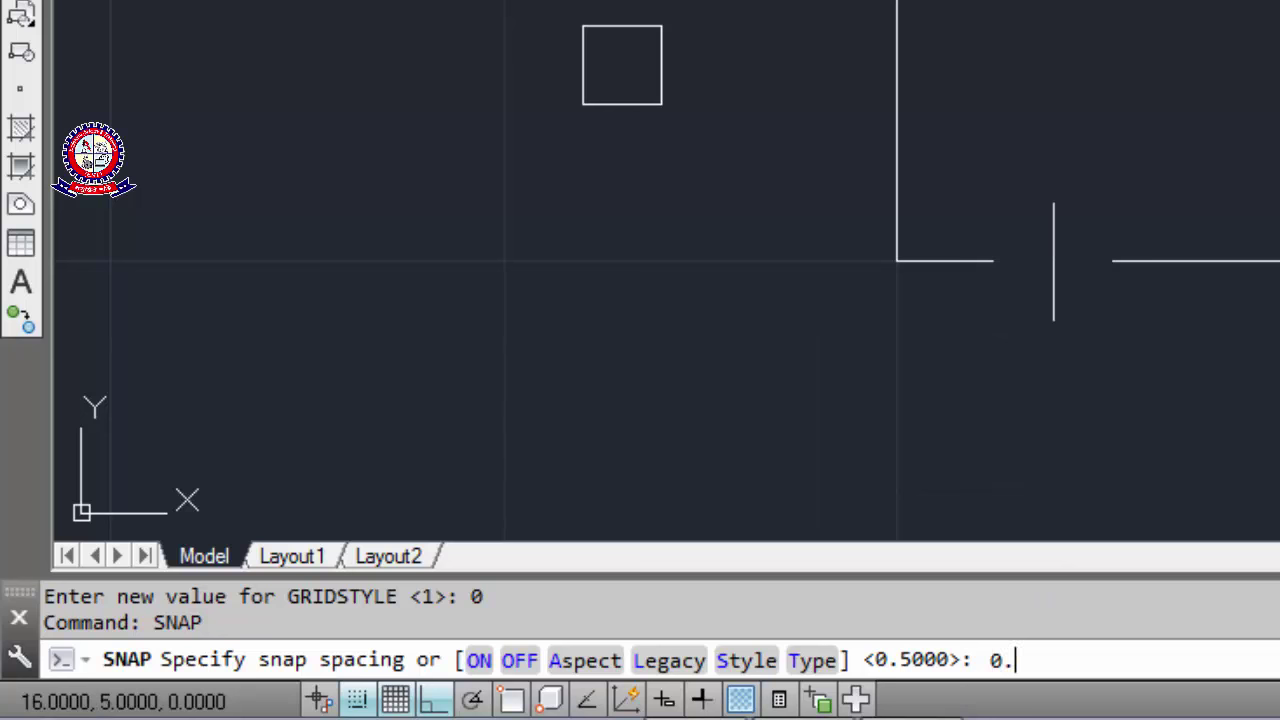
pyautogui.write('25')
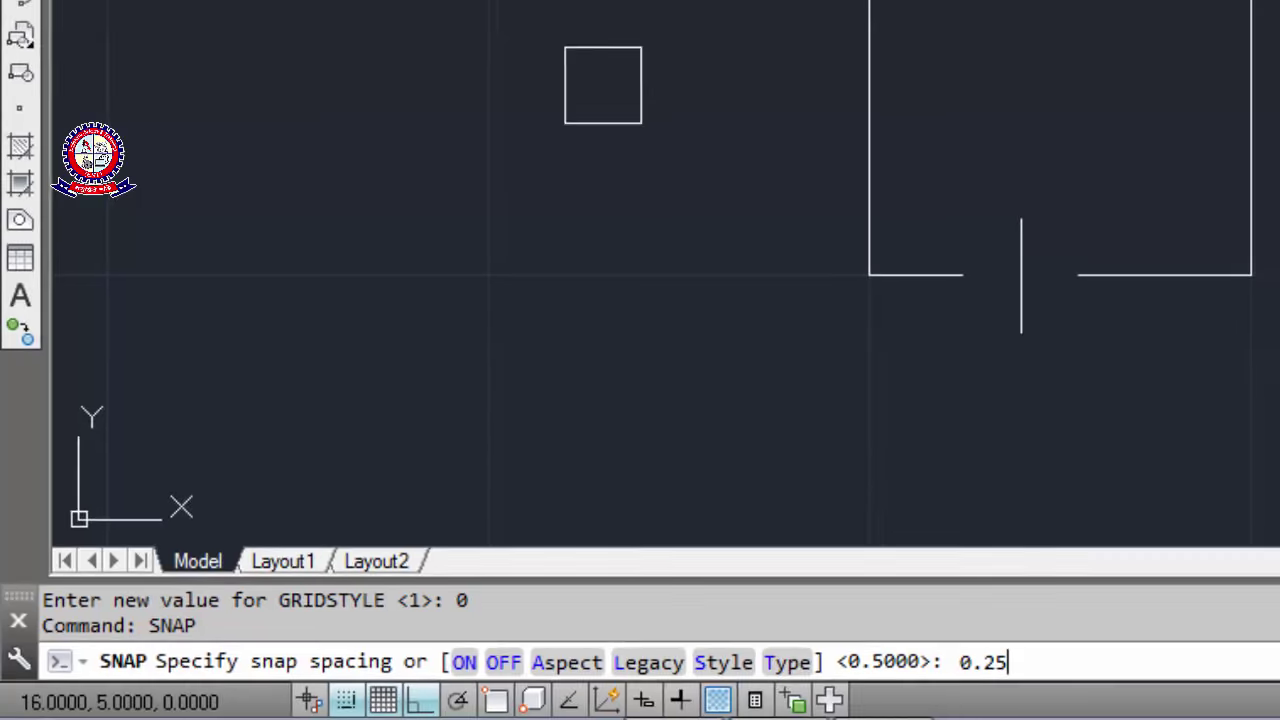
pyautogui.press('Return')
pyautogui.write('L')
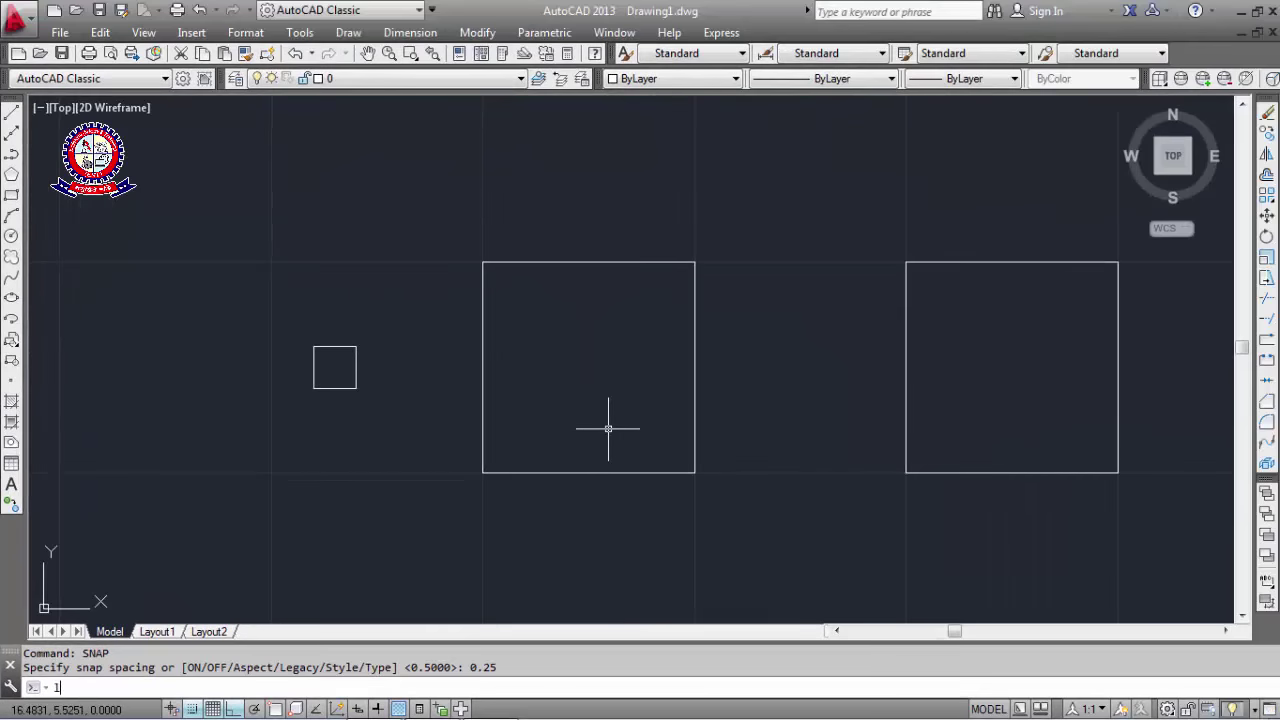
pyautogui.press('Return')
# Draw a 0.25-unit square of four snapped lines below the existing small square.
pyautogui.scroll(4, 377, 472)
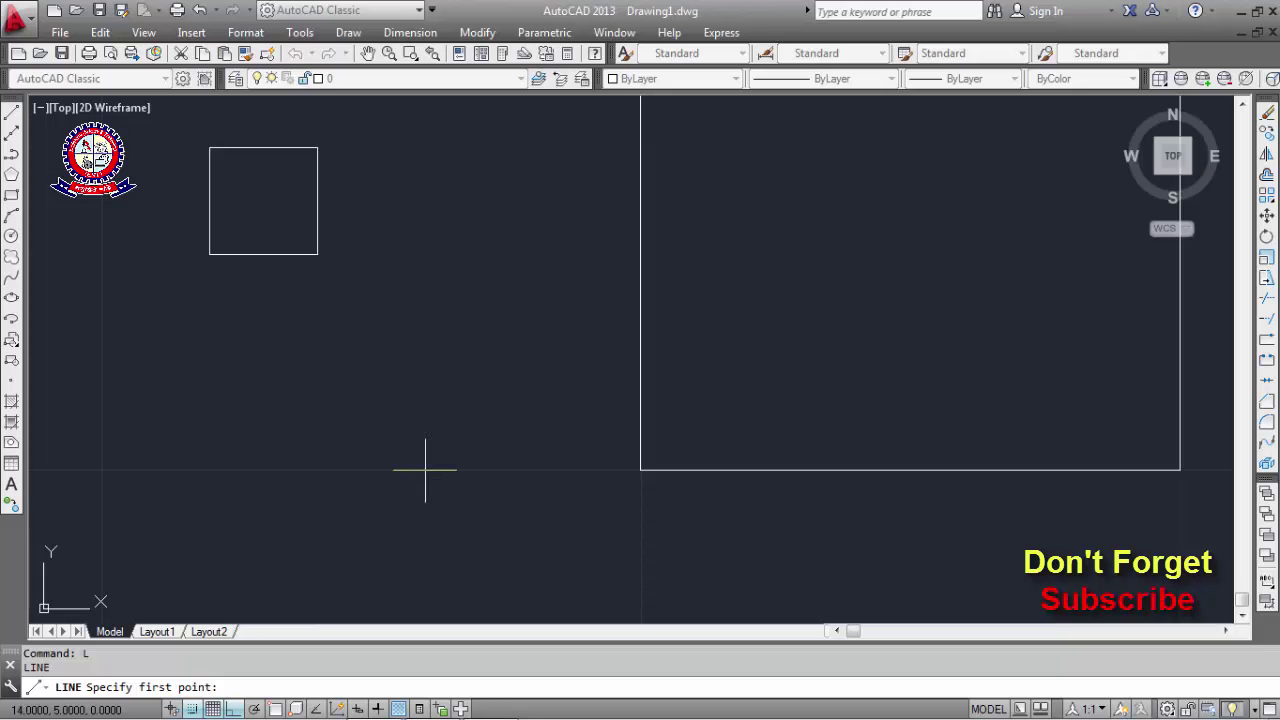
pyautogui.click(424, 362)
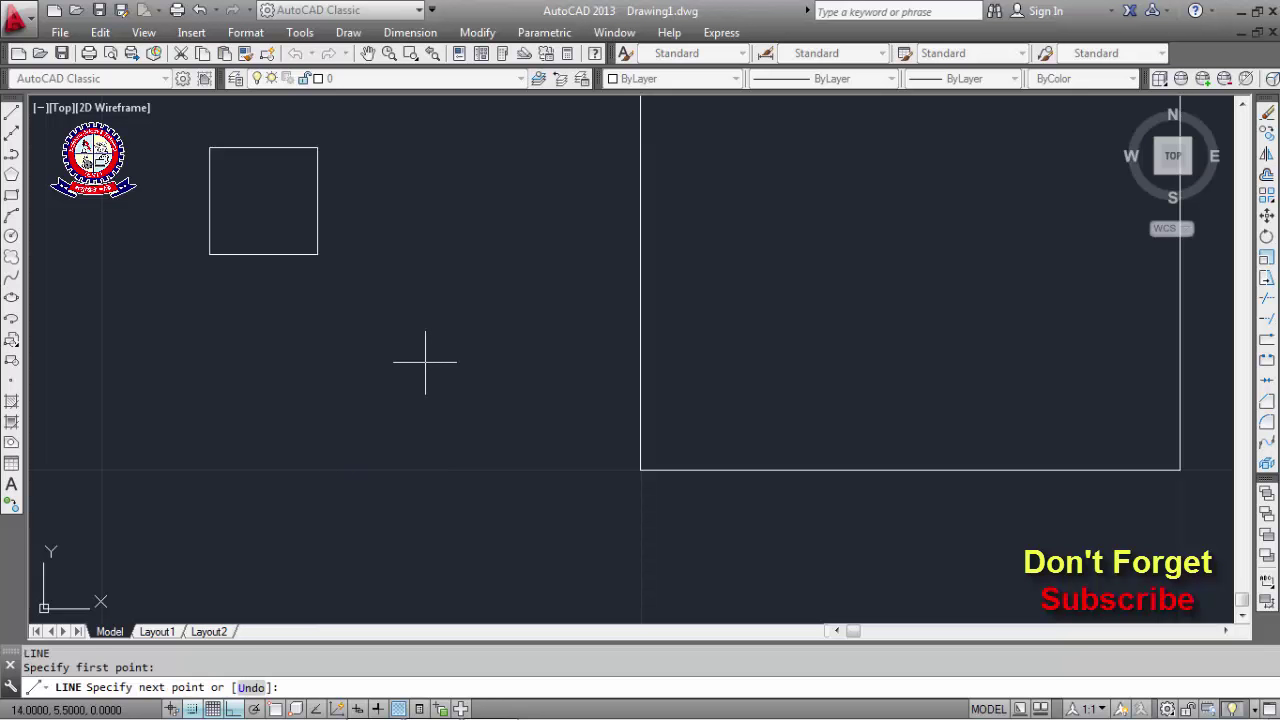
pyautogui.click(371, 362)
pyautogui.click(371, 416)
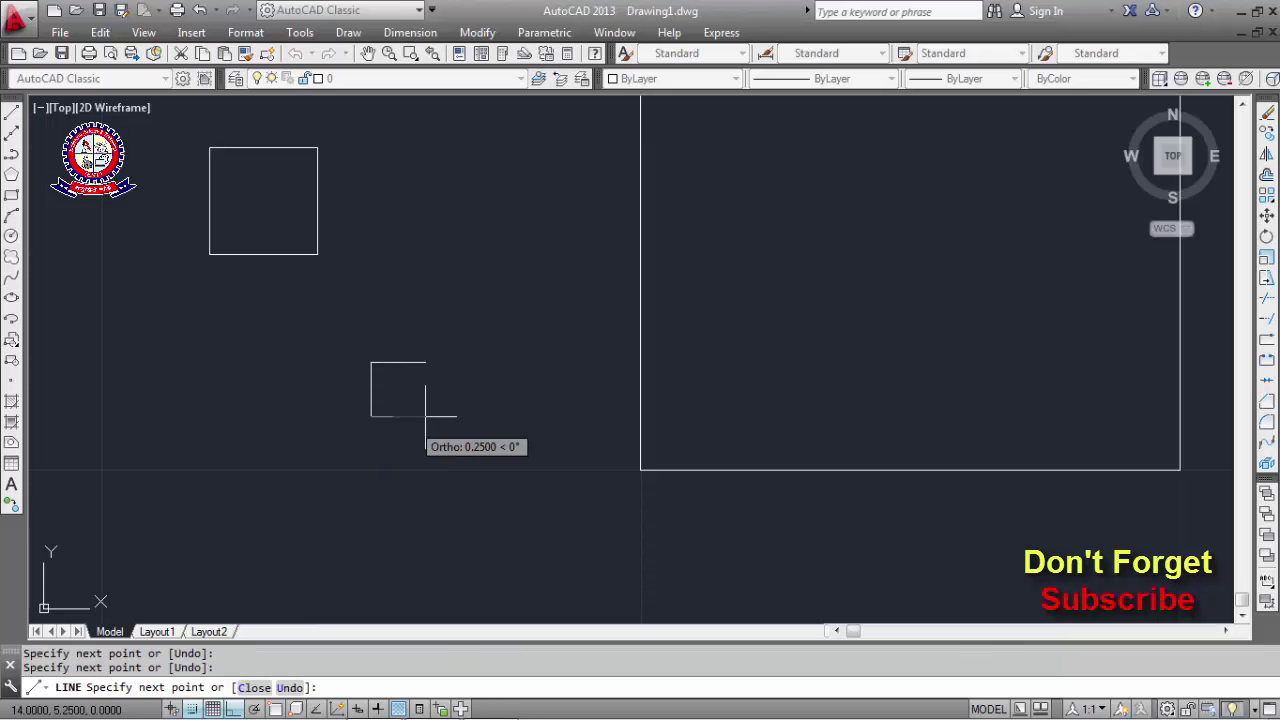
pyautogui.click(425, 416)
pyautogui.click(425, 362)
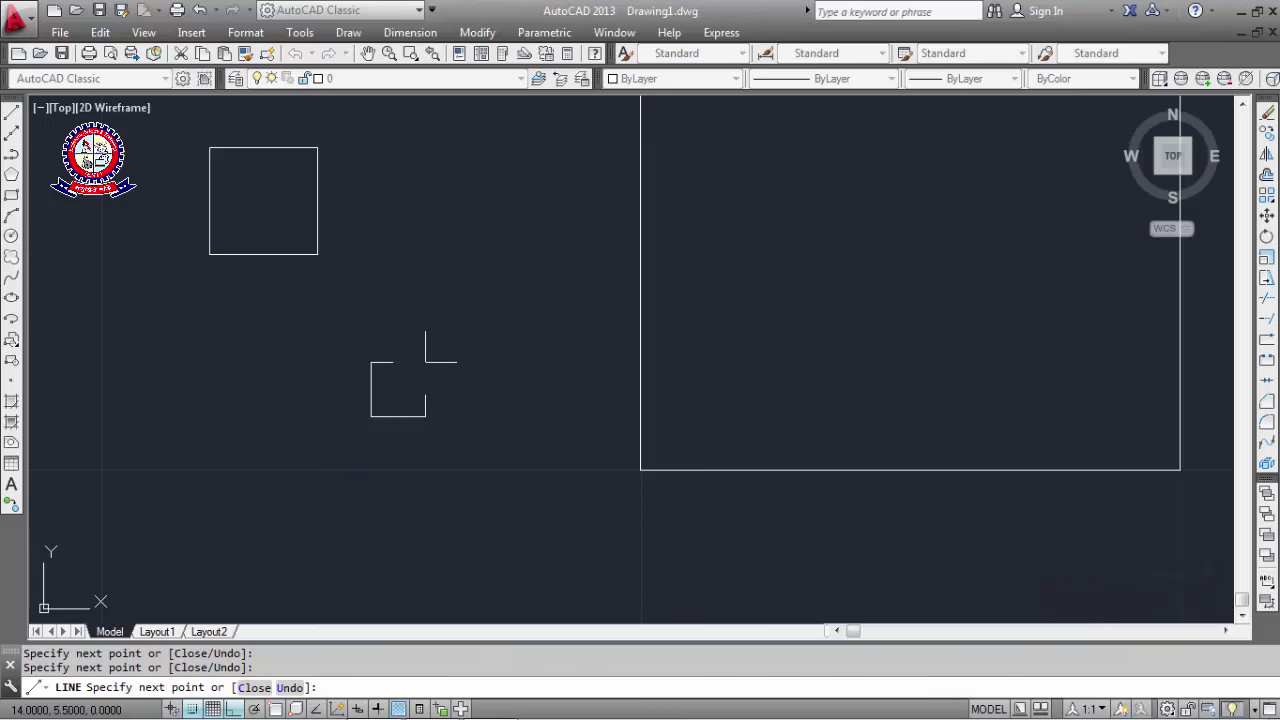
pyautogui.press('Escape')
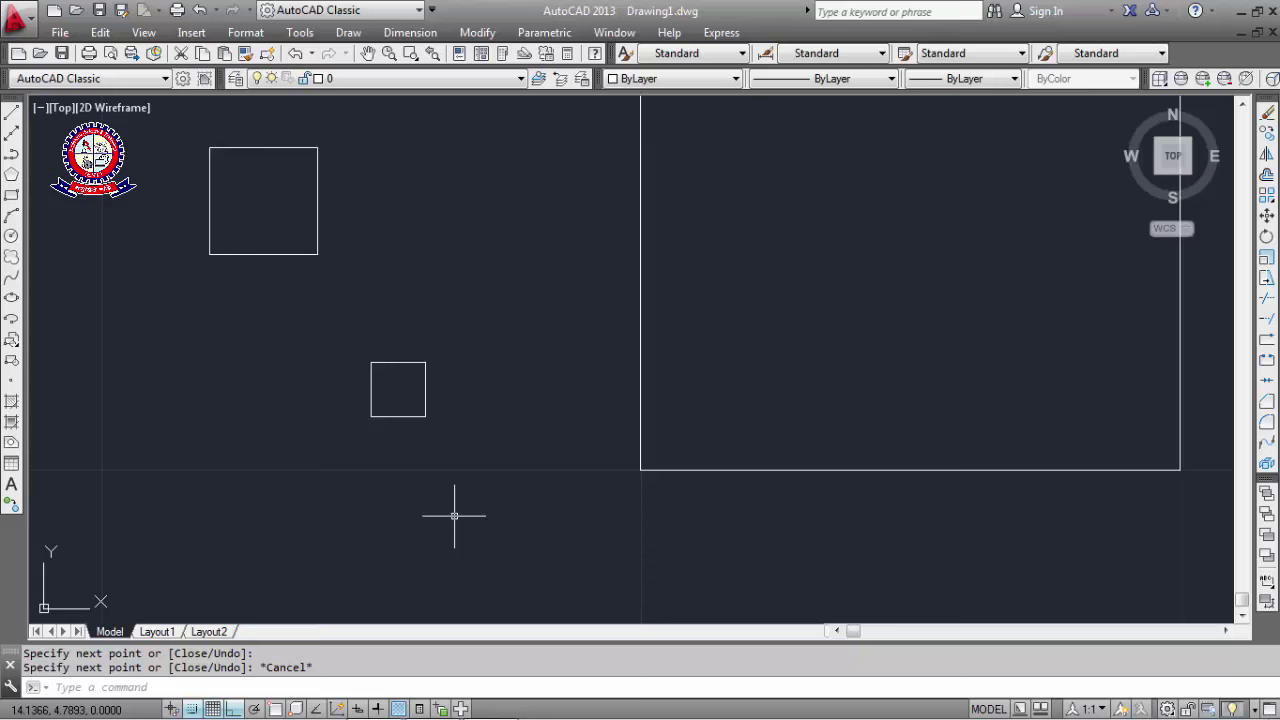
# Set the SNAP spacing to 1 unit and start a new line.
pyautogui.write('snap')
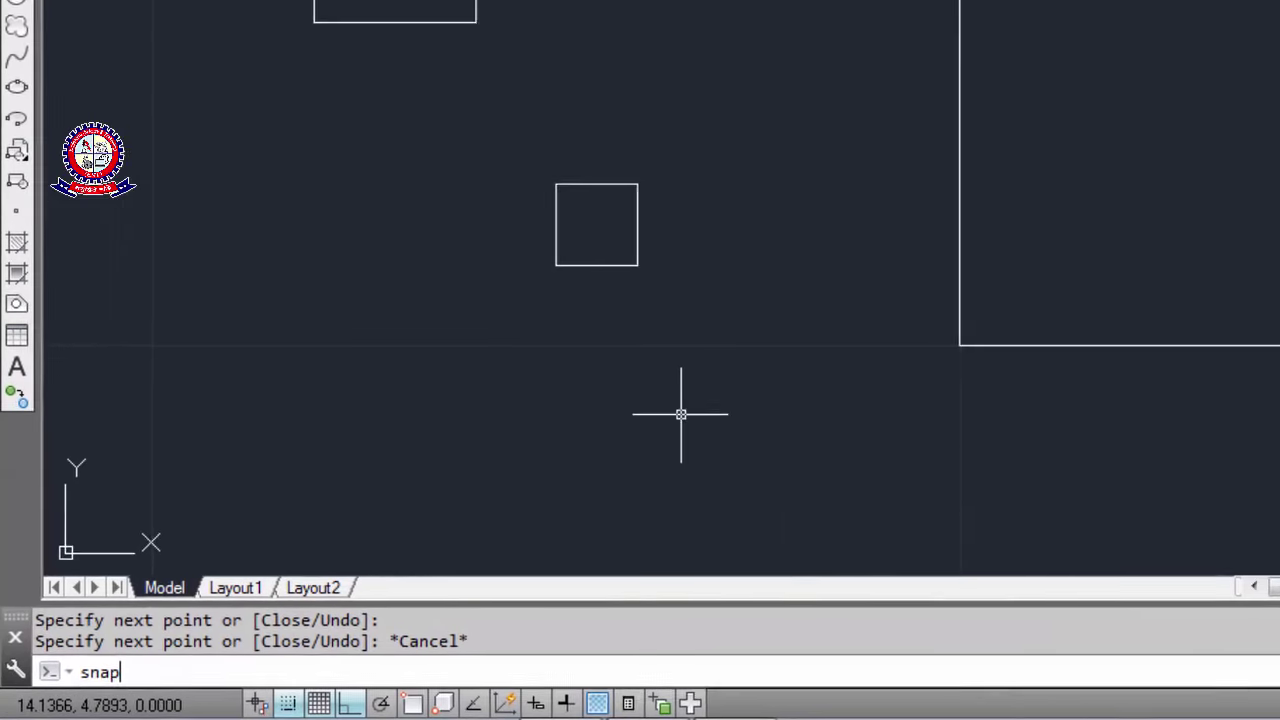
pyautogui.press('Return')
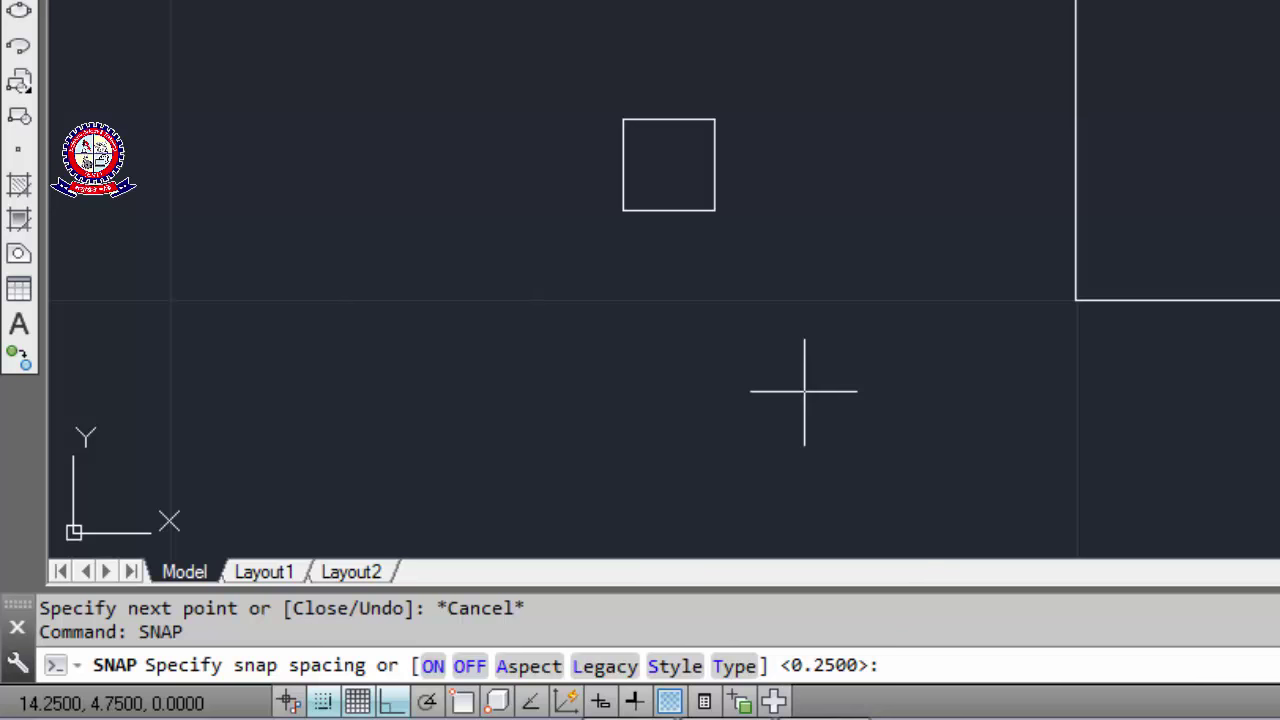
pyautogui.write('1')
pyautogui.press('Return')
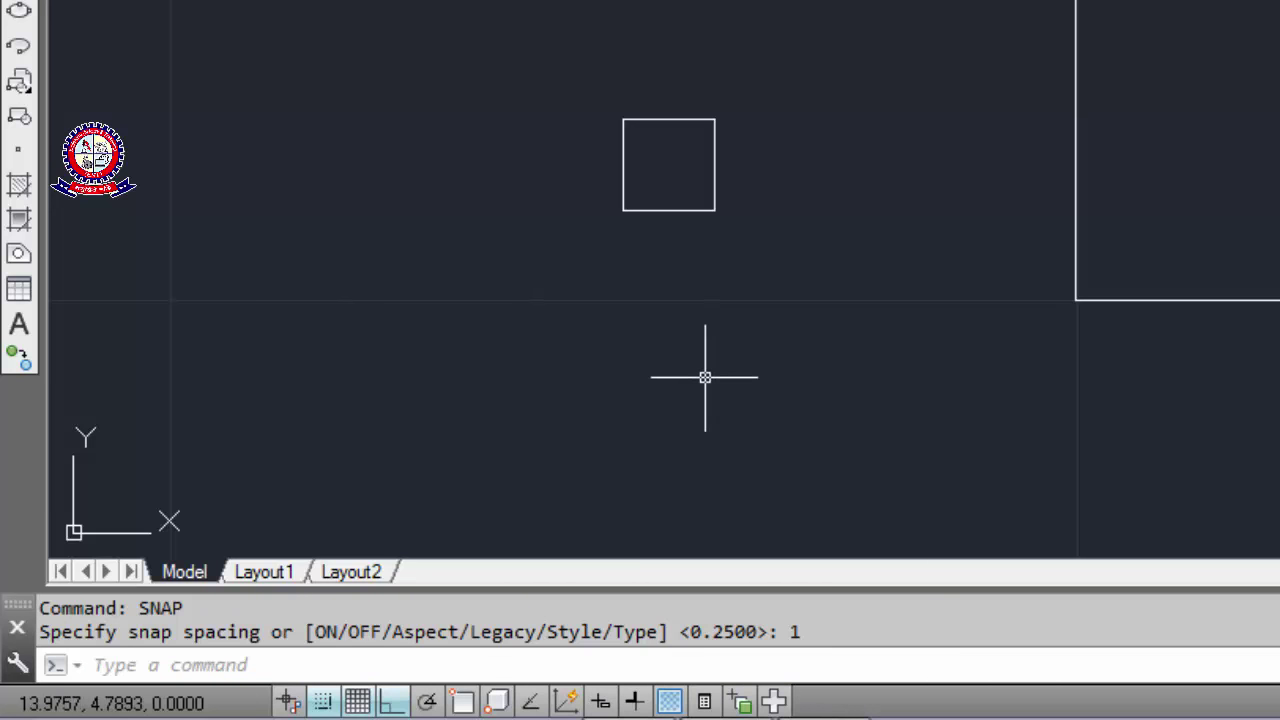
pyautogui.write('1')
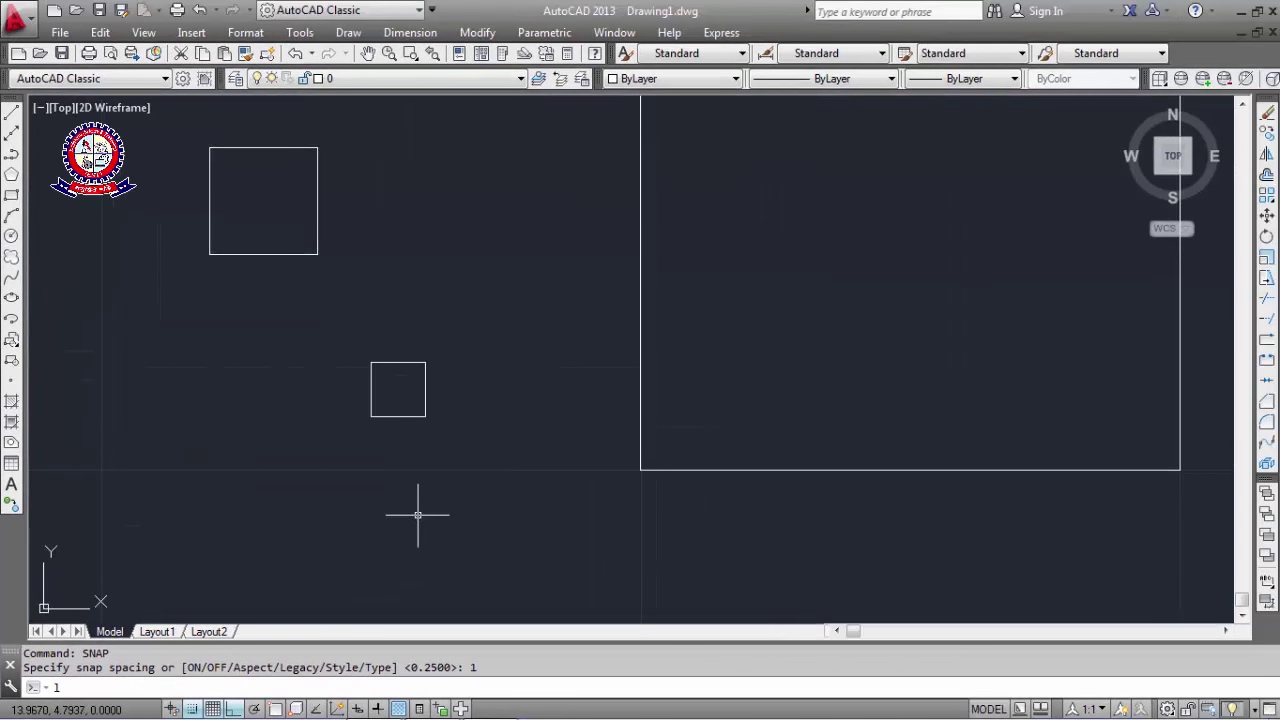
pyautogui.press('Return')
# Pan to empty space below and draw the larger square's 1-unit left edge.
pyautogui.scroll(-2, 425, 470)
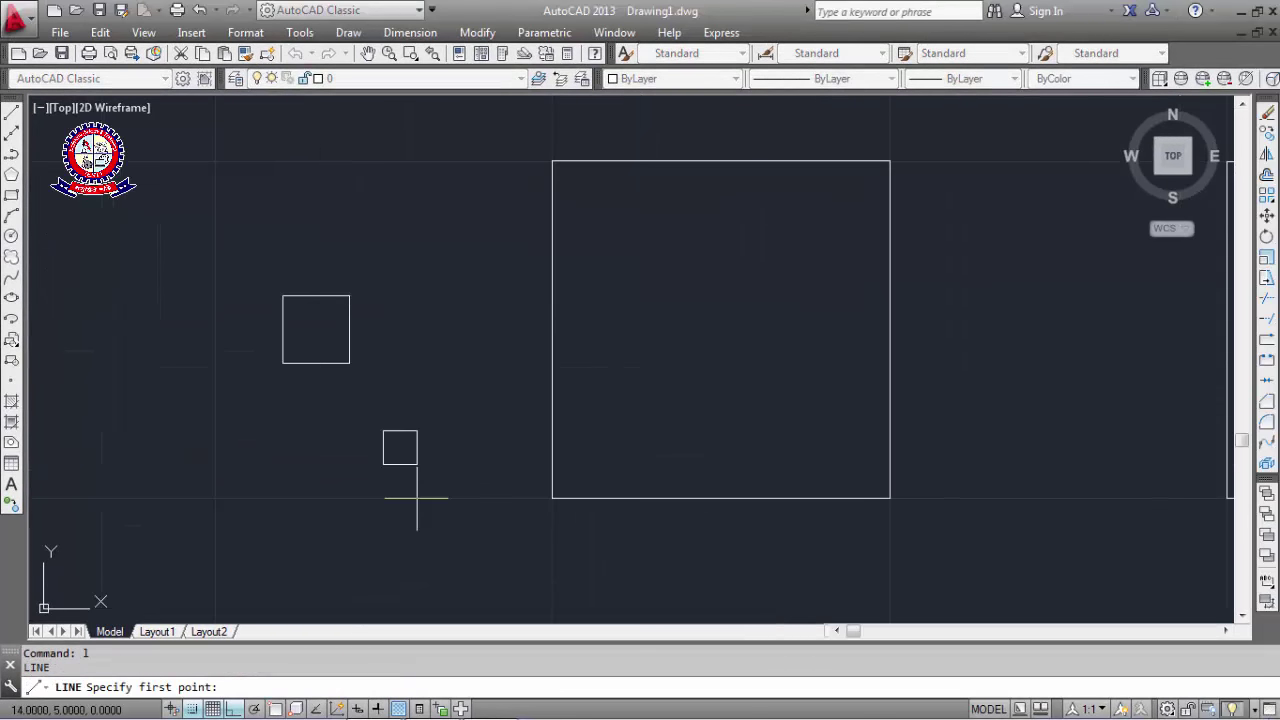
pyautogui.moveTo(420, 500); pyautogui.dragTo(500, 486, button='middle')
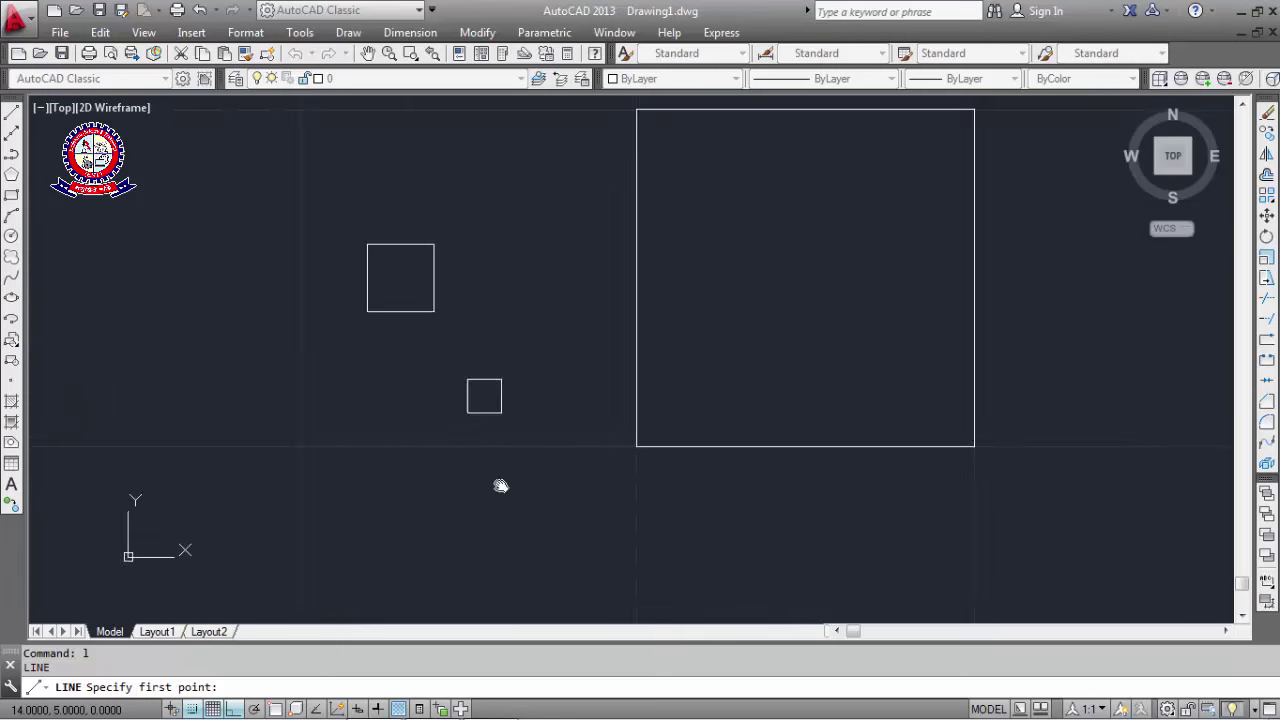
pyautogui.click(415, 532)
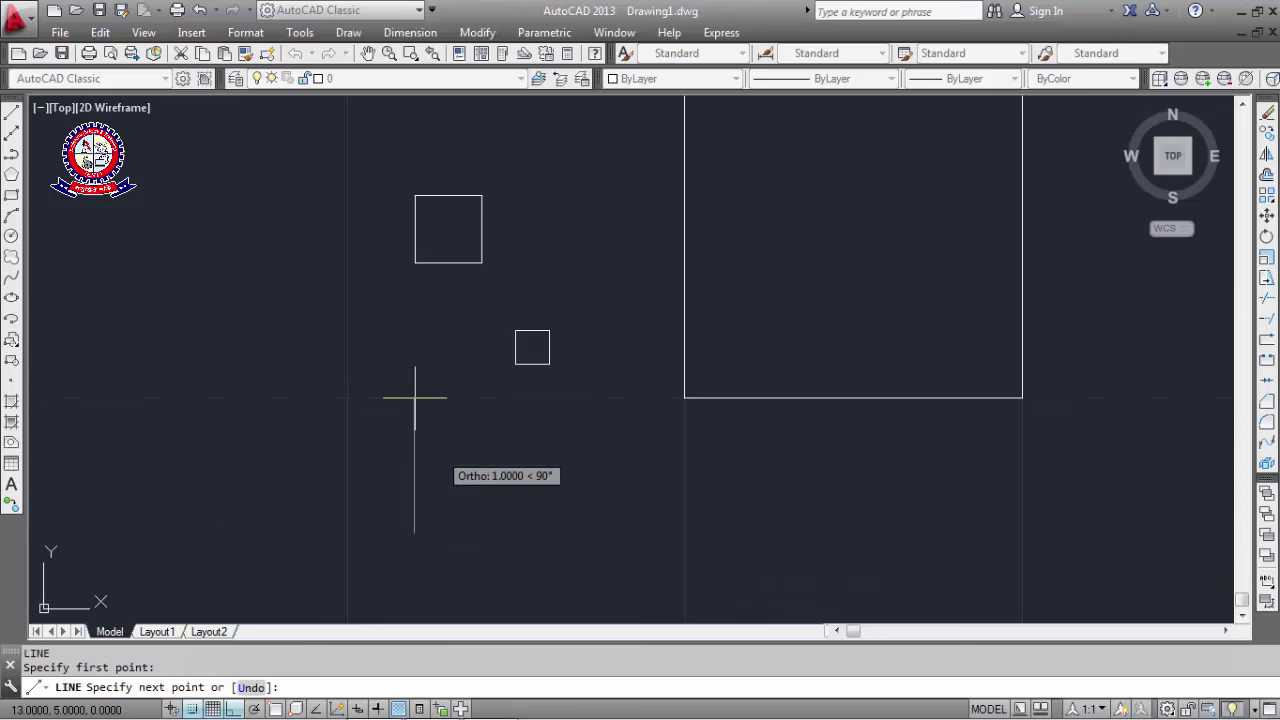
pyautogui.scroll(2, 415, 532)
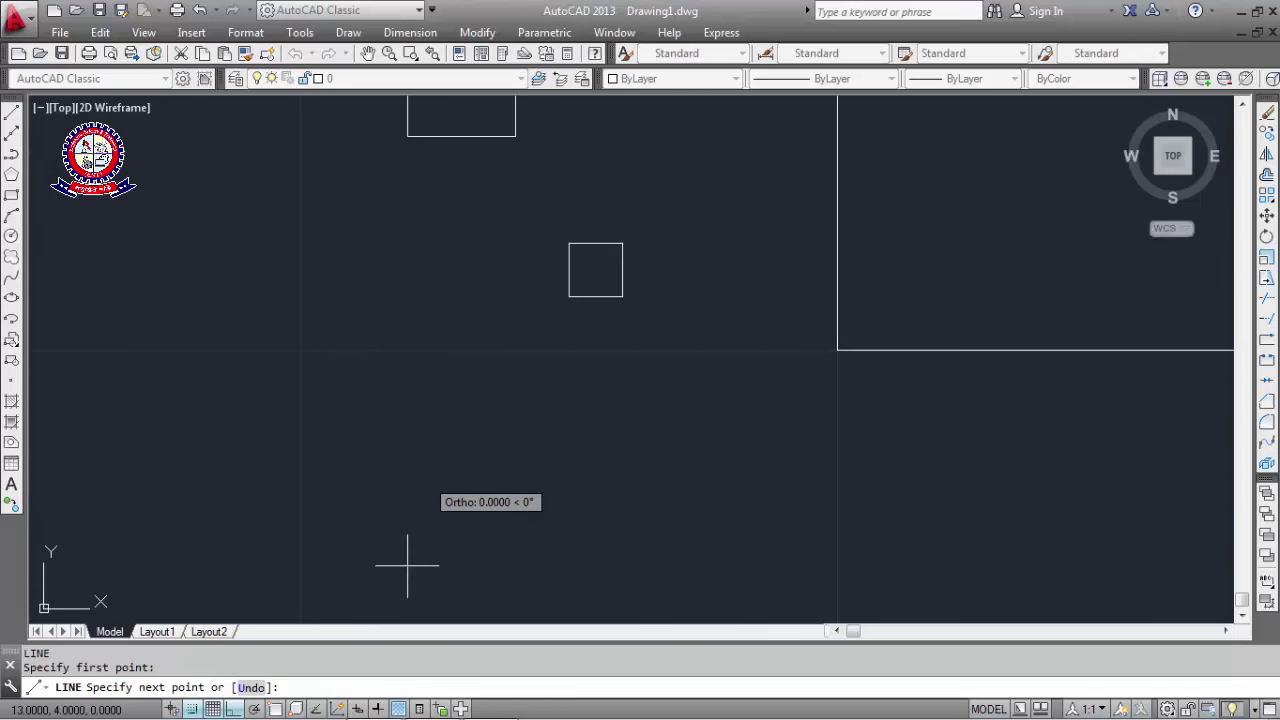
pyautogui.click(622, 351)
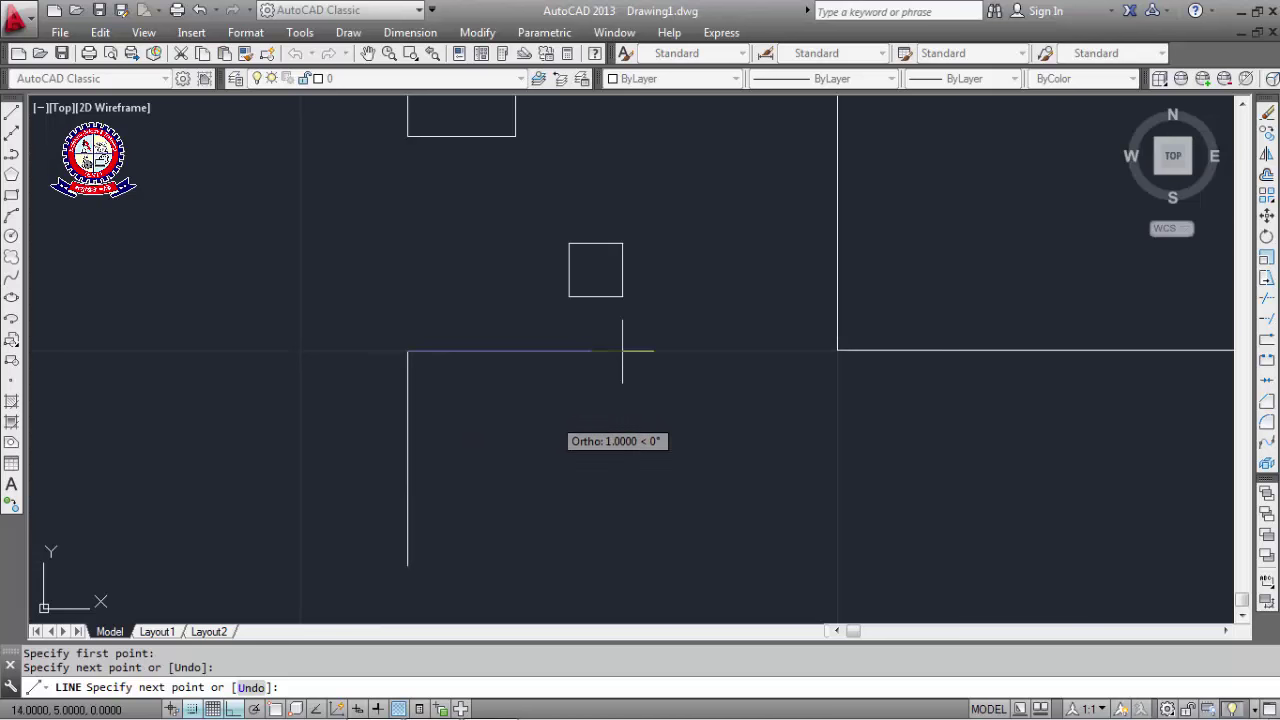
pyautogui.click(622, 565)
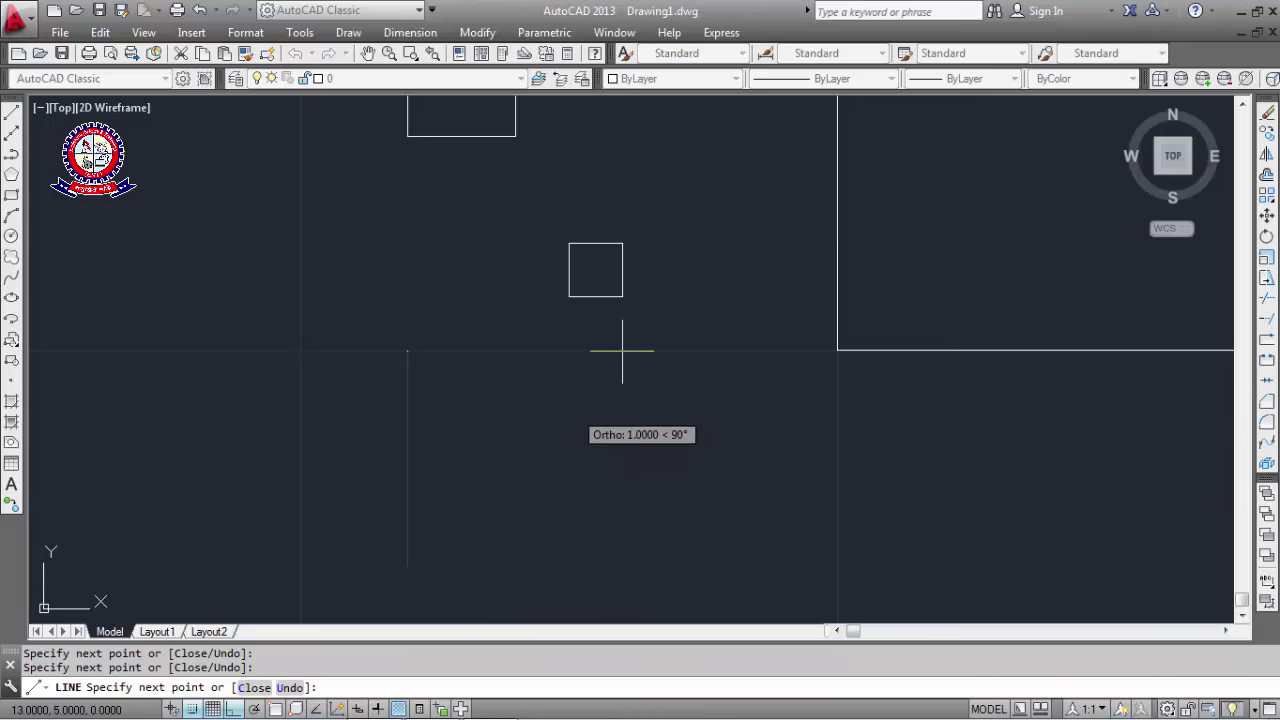
pyautogui.press('Escape')
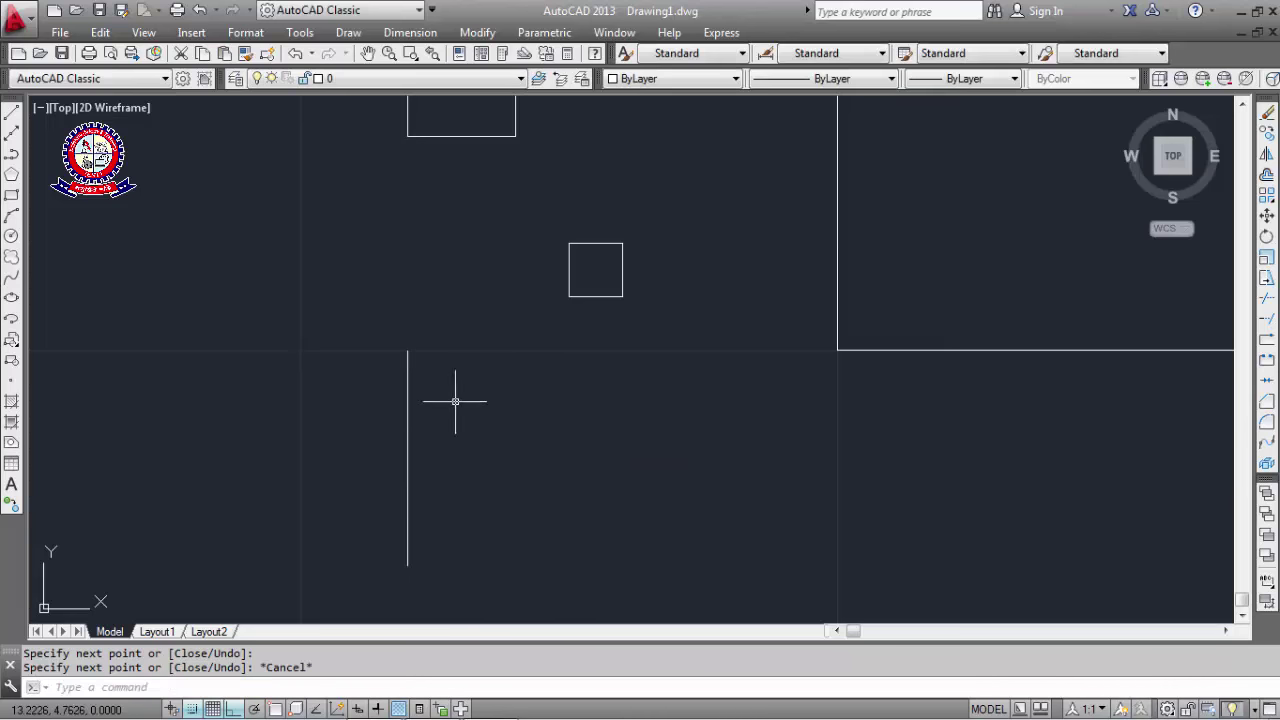
# Restart LINE at the left edge's top and draw the 1-unit top, right and bottom edges.
pyautogui.write('l')
pyautogui.press('Return')
pyautogui.click(407, 351)
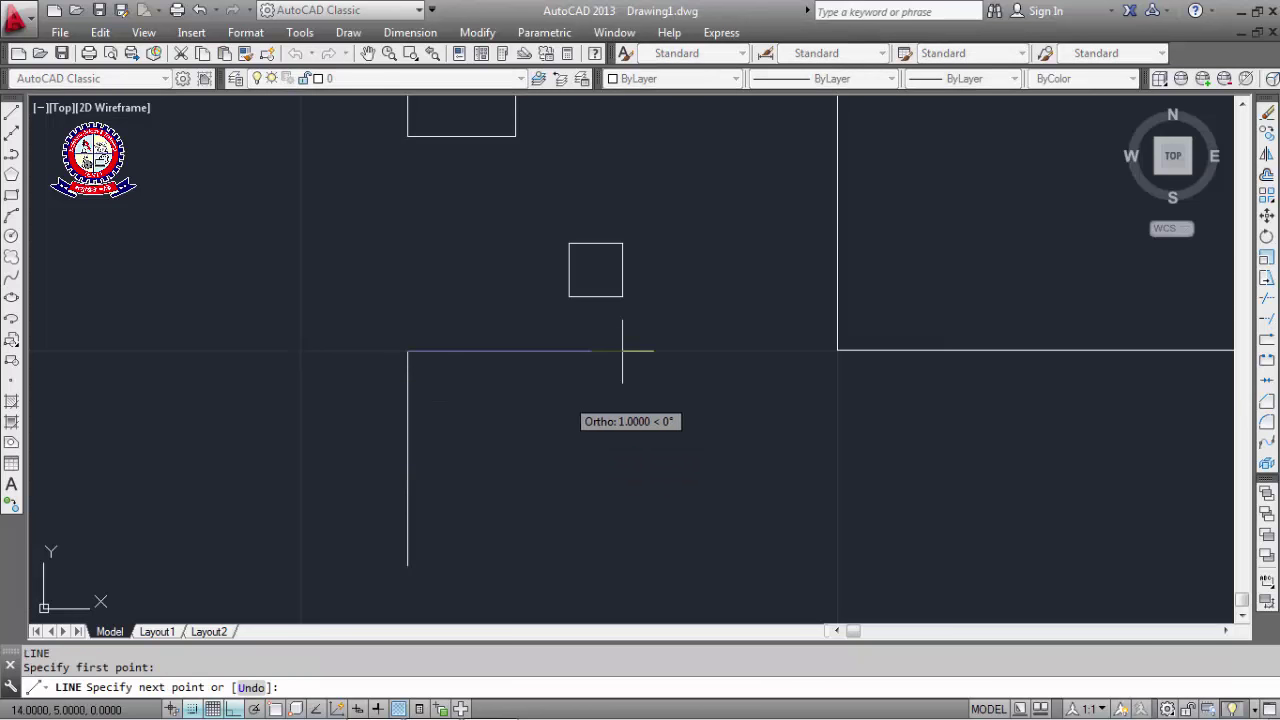
pyautogui.click(622, 351)
pyautogui.click(622, 565)
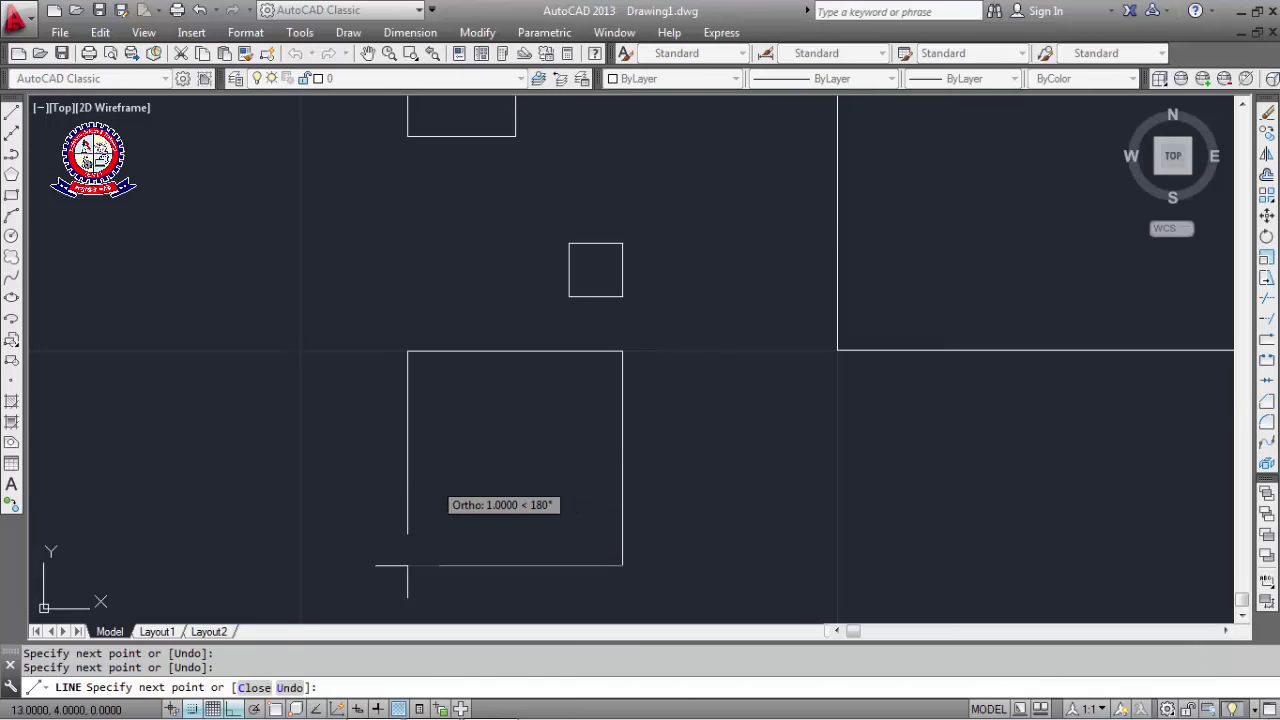
pyautogui.click(407, 565)
pyautogui.press('Escape')
pyautogui.scroll(-2, 474, 443)
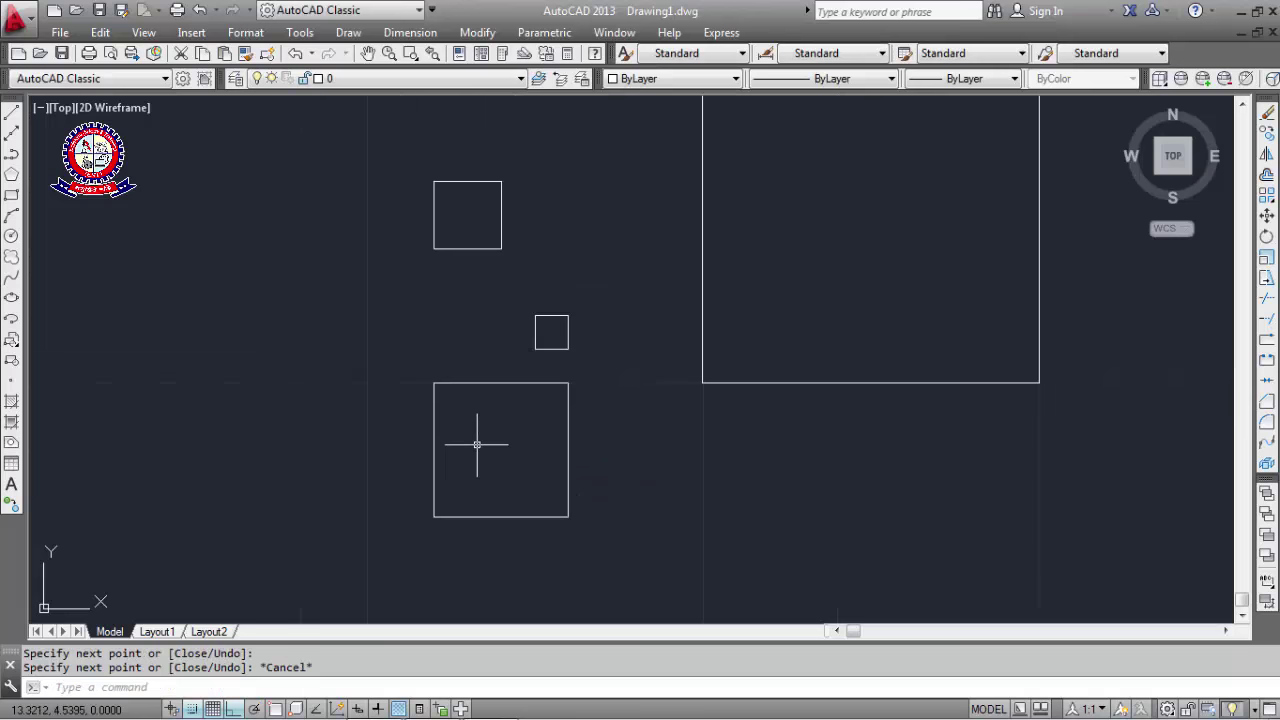